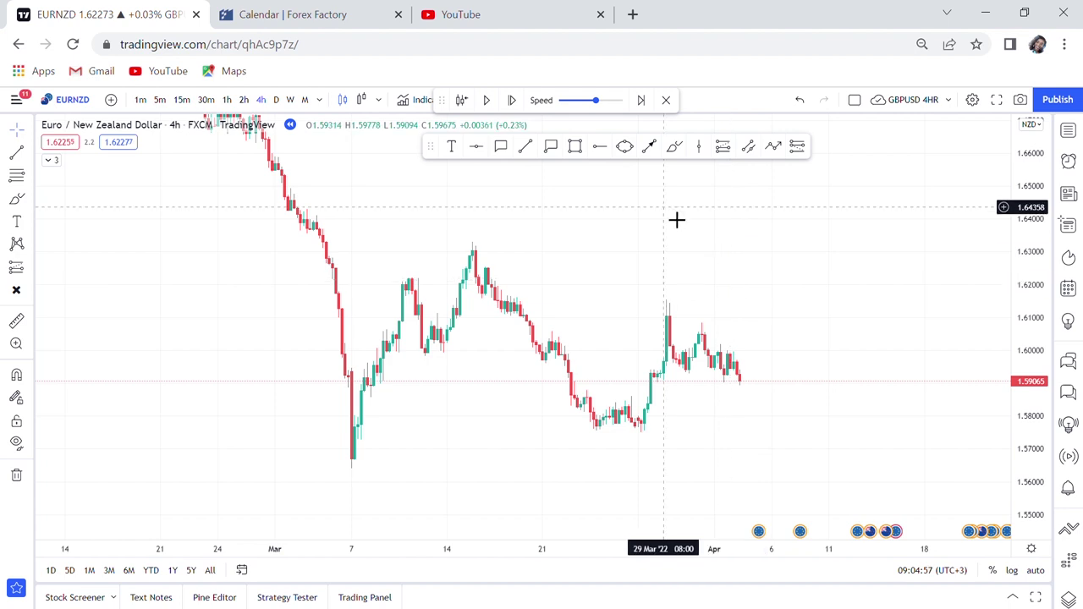
Step: Draw a rectangle support zone under the early-March low, from about 22 Feb to 18 Apr, between about 1.5670 and 1.5634
{"action": "scroll", "coordinate": [677, 220], "scroll_direction": "down", "scroll_amount": 5}
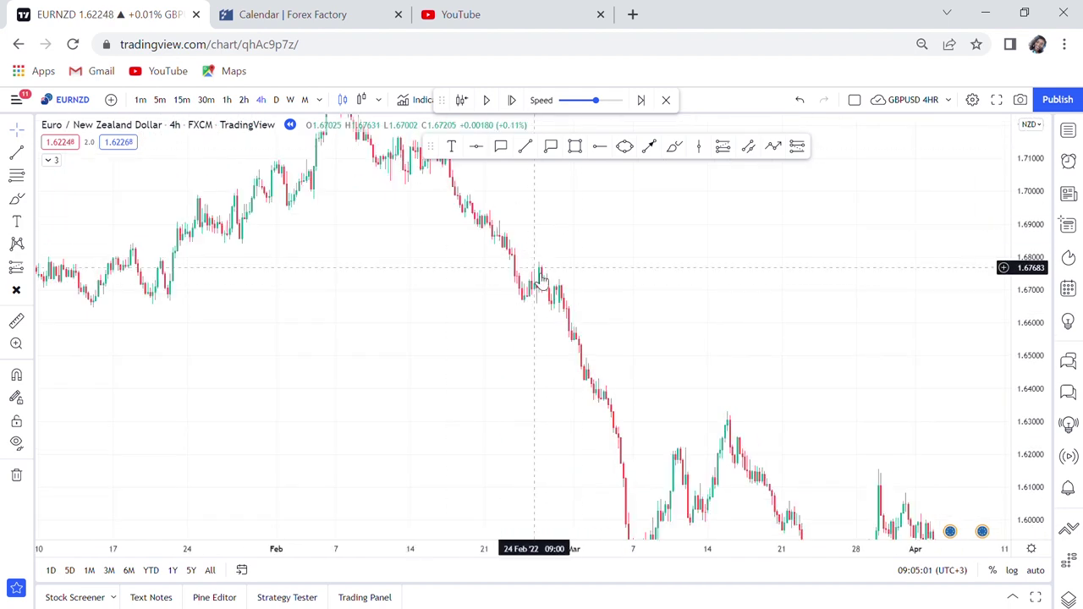
{"action": "left_click_drag", "start_coordinate": [671, 235], "coordinate": [563, 308]}
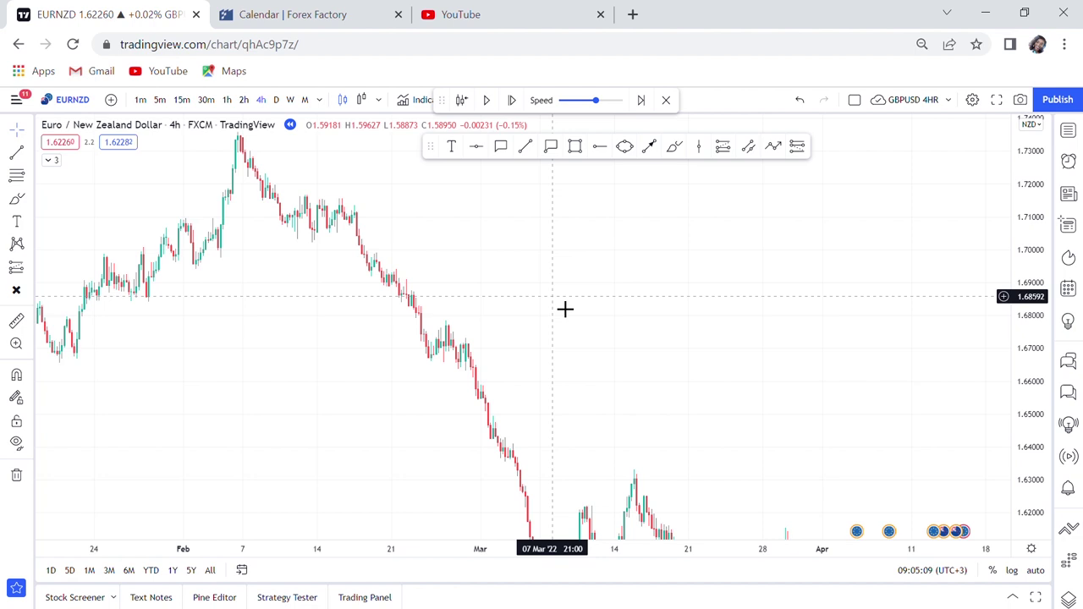
{"action": "scroll", "coordinate": [668, 372], "scroll_direction": "down", "scroll_amount": 3}
{"action": "left_click_drag", "start_coordinate": [709, 382], "coordinate": [625, 268]}
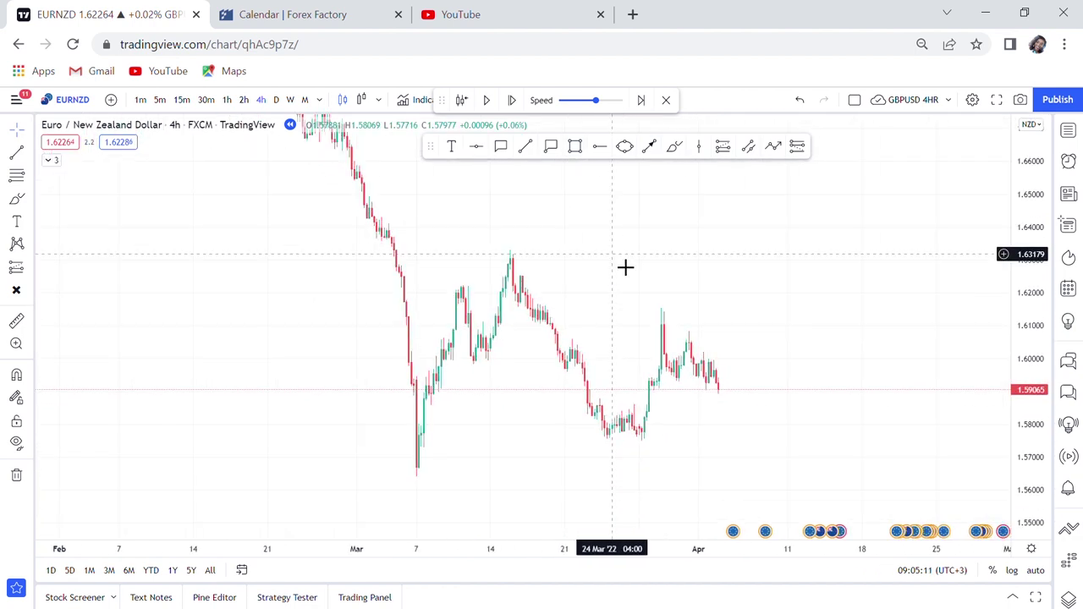
{"action": "left_click", "coordinate": [575, 146]}
{"action": "mouse_move", "coordinate": [295, 457]}
{"action": "left_mouse_down"}
{"action": "mouse_move", "coordinate": [308, 469]}
{"action": "mouse_move", "coordinate": [604, 503]}
{"action": "mouse_move", "coordinate": [849, 476]}
{"action": "mouse_move", "coordinate": [885, 488]}
{"action": "left_mouse_up"}
{"action": "left_click_drag", "start_coordinate": [586, 480], "coordinate": [667, 468]}
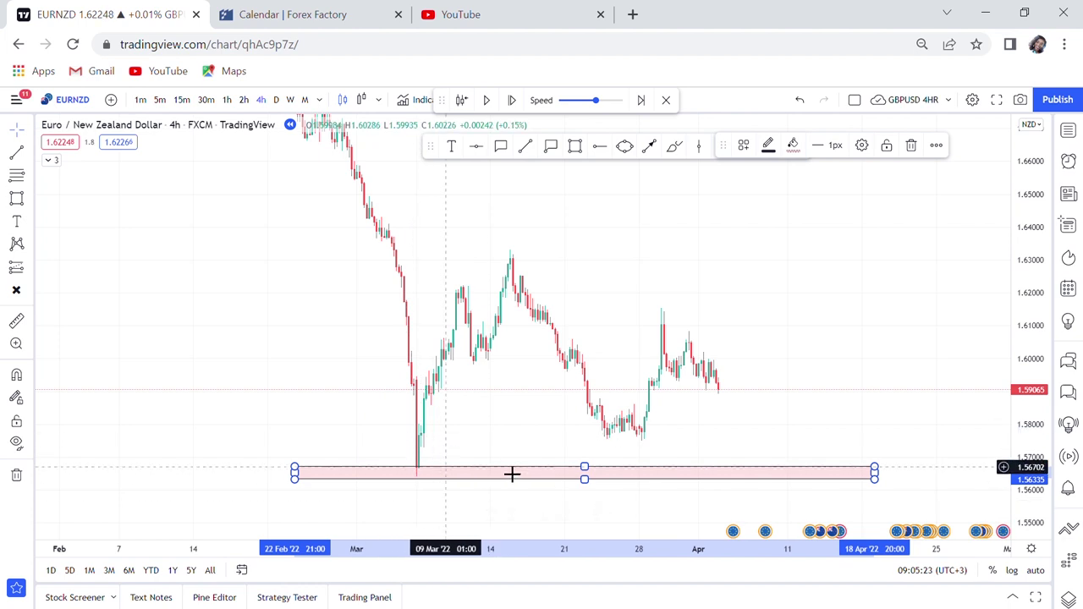
Step: Draw an arrow along the decline from the mid-March high, from about 1.6328 down to about 1.5929
{"action": "left_click_drag", "start_coordinate": [545, 447], "coordinate": [516, 406]}
{"action": "scroll", "coordinate": [494, 345], "scroll_direction": "up", "scroll_amount": 3}
{"action": "left_click_drag", "start_coordinate": [391, 201], "coordinate": [303, 247]}
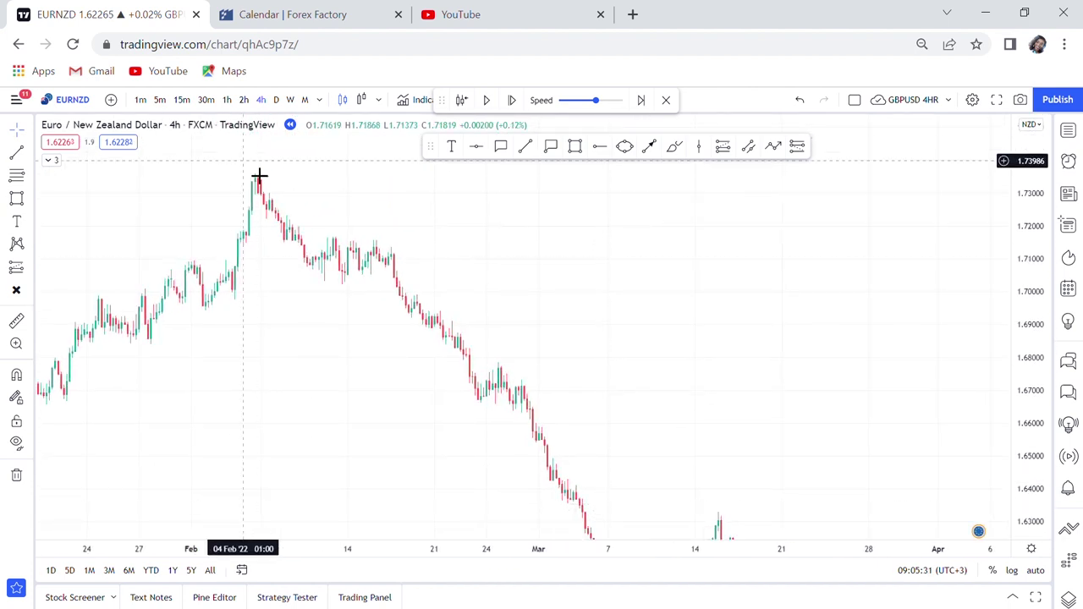
{"action": "left_click_drag", "start_coordinate": [583, 295], "coordinate": [411, 127]}
{"action": "mouse_move", "coordinate": [547, 511]}
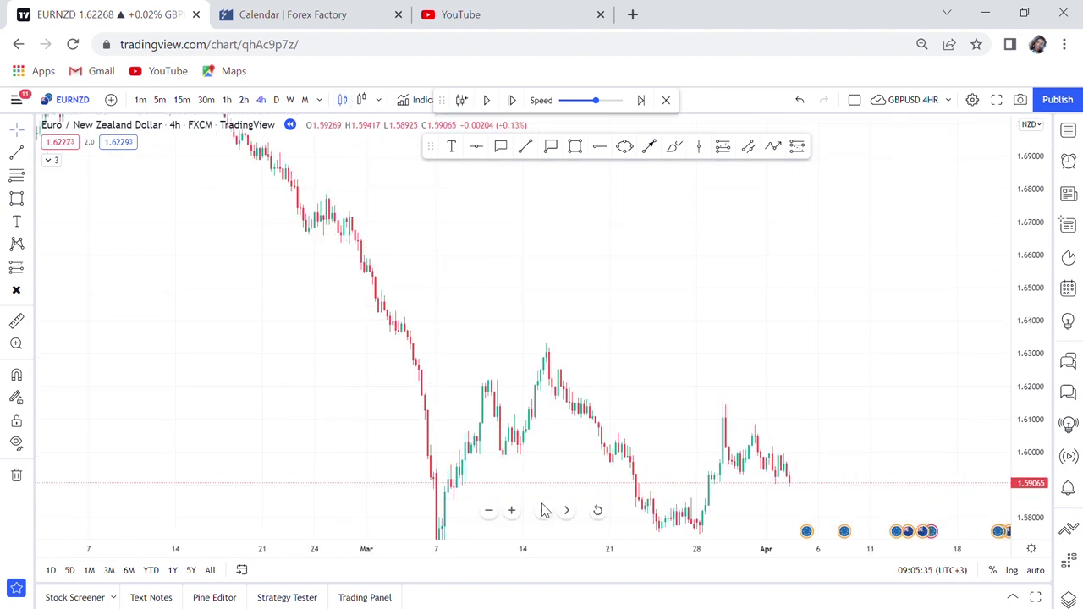
{"action": "left_click_drag", "start_coordinate": [581, 471], "coordinate": [590, 333]}
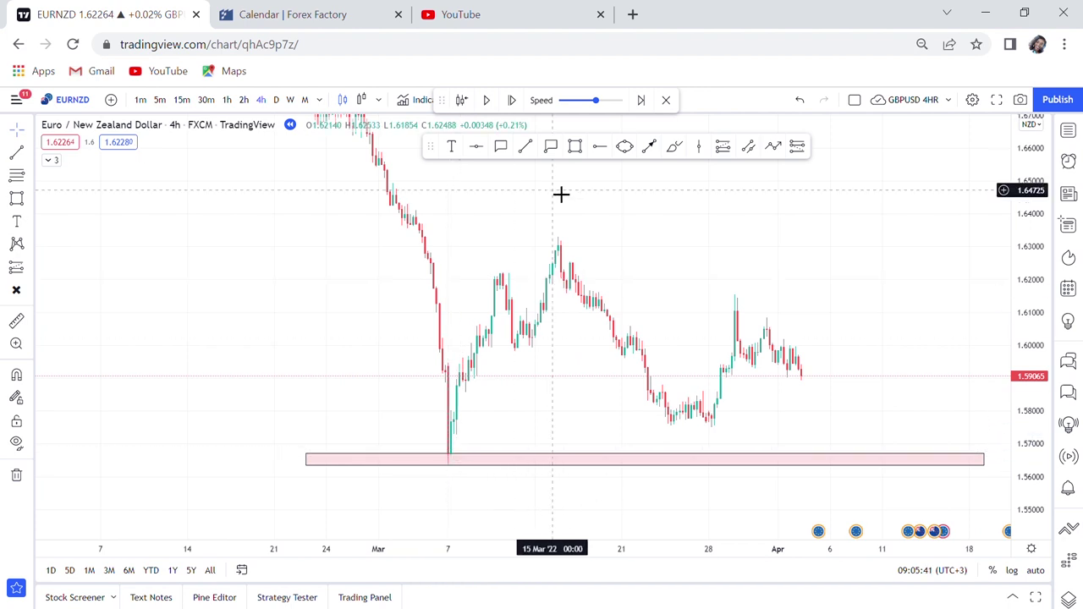
{"action": "left_click", "coordinate": [649, 149]}
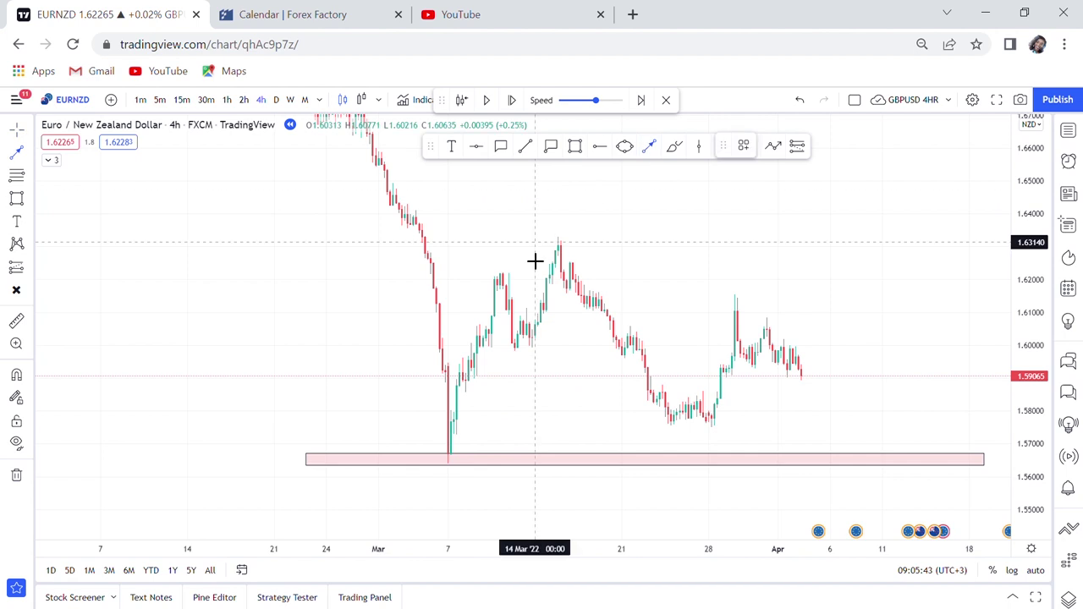
{"action": "left_click", "coordinate": [570, 239]}
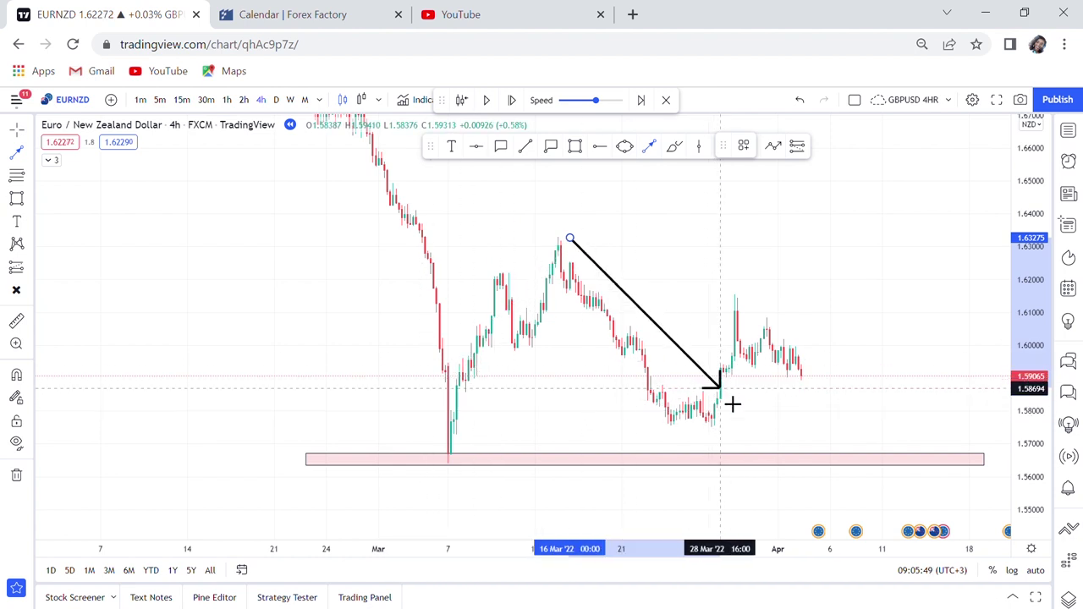
{"action": "left_click", "coordinate": [677, 400]}
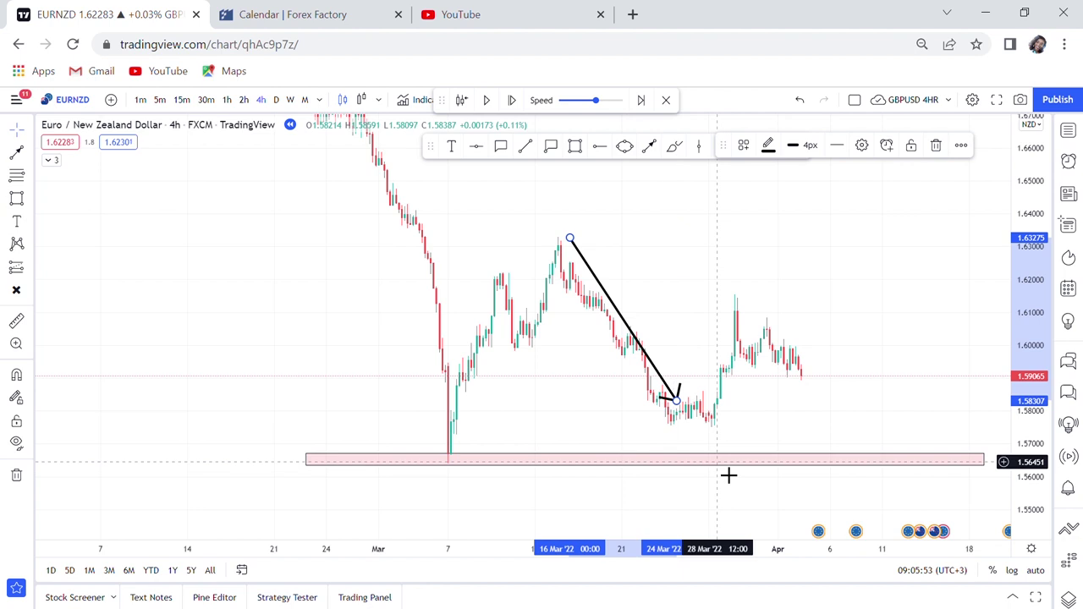
{"action": "left_click_drag", "start_coordinate": [718, 304], "coordinate": [583, 370]}
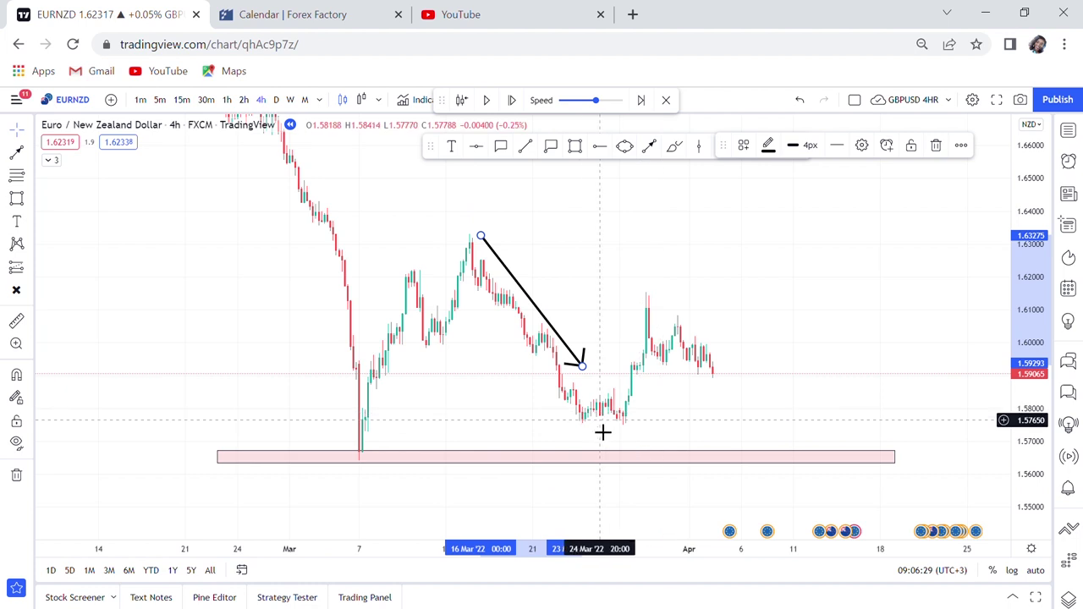
Step: Draw a second rectangle zone under the late-March lows, starting on 18 Mar, between about 1.577 and 1.574
{"action": "left_click_drag", "start_coordinate": [680, 433], "coordinate": [611, 438]}
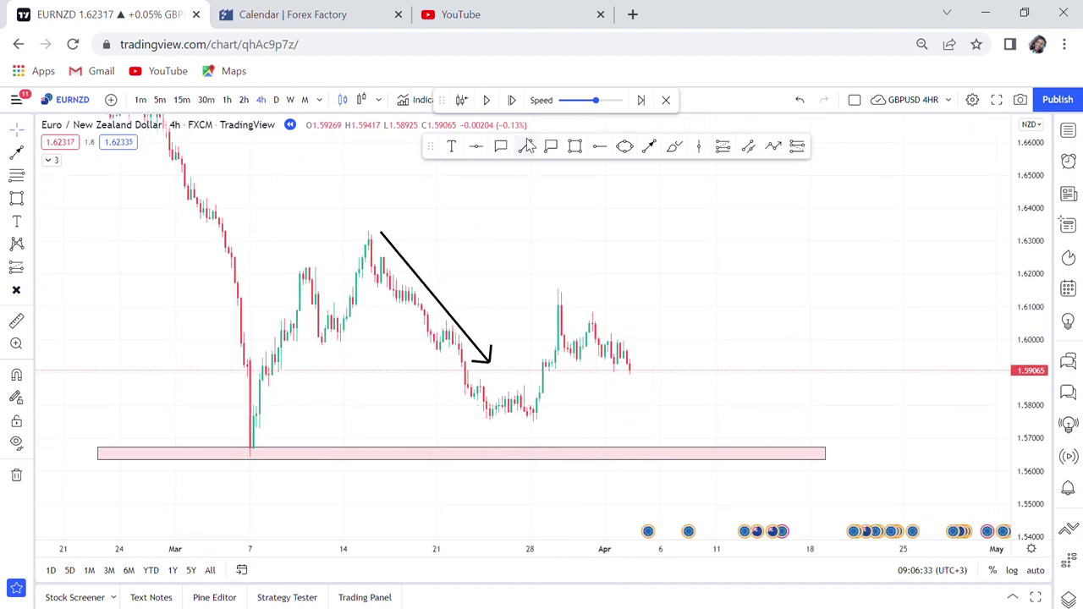
{"action": "left_click", "coordinate": [575, 148]}
{"action": "left_click", "coordinate": [439, 428]}
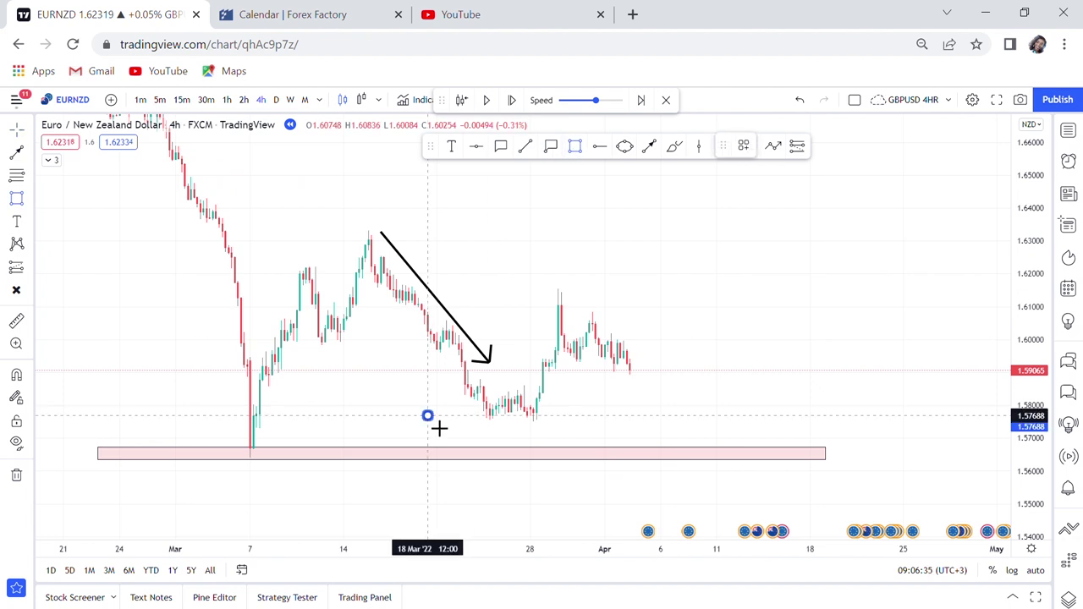
{"action": "left_click", "coordinate": [837, 441]}
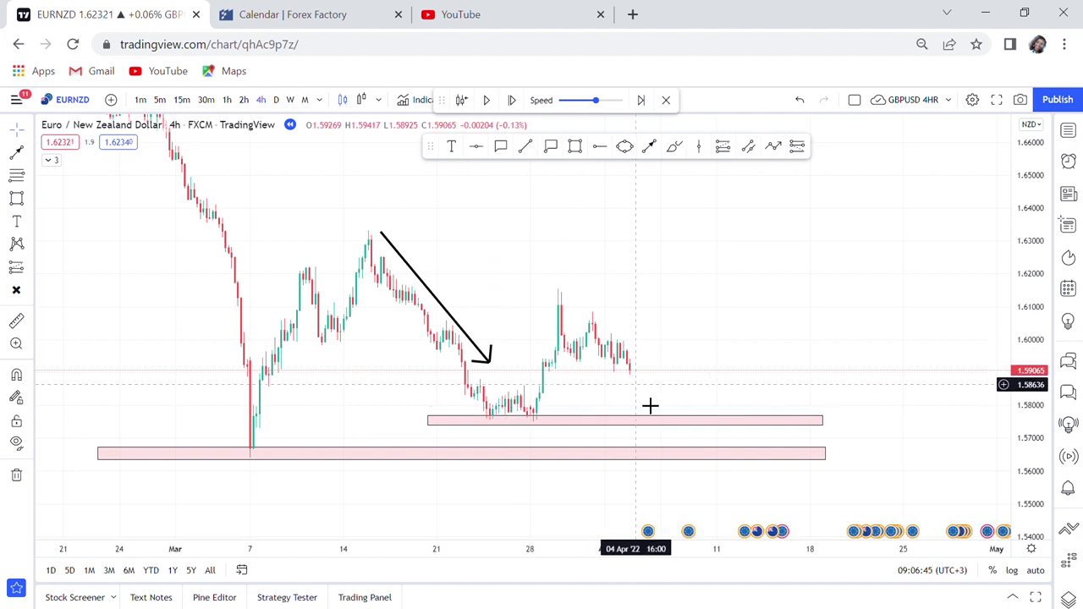
Step: Draw a narrow vertical rectangle across the lower zone around 5 Apr, from about 1.5697 to 1.5606
{"action": "left_click_drag", "start_coordinate": [1025, 465], "coordinate": [1008, 384]}
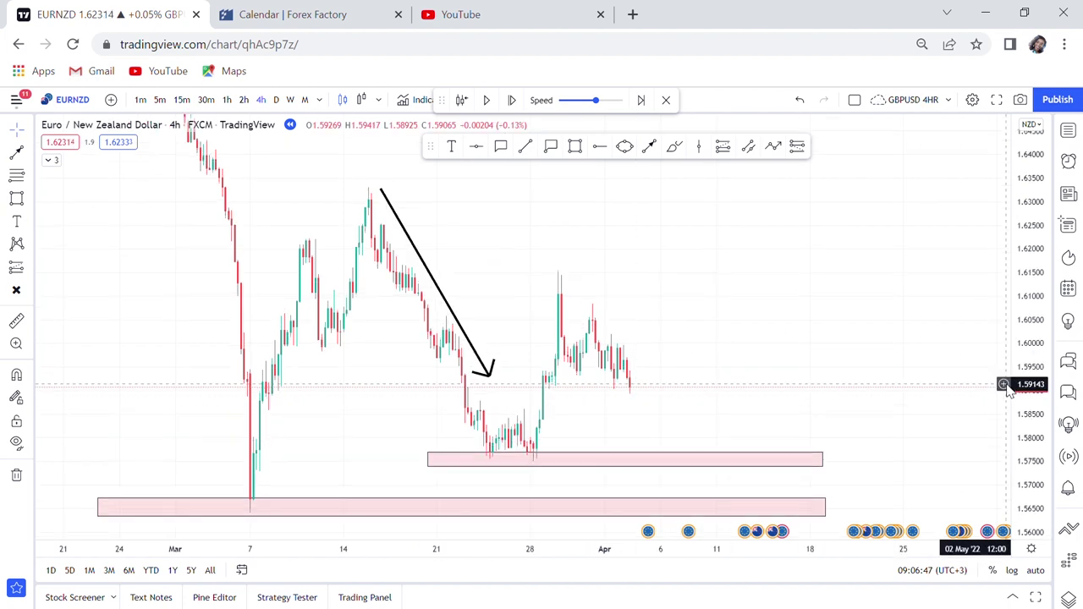
{"action": "left_click_drag", "start_coordinate": [934, 398], "coordinate": [886, 320]}
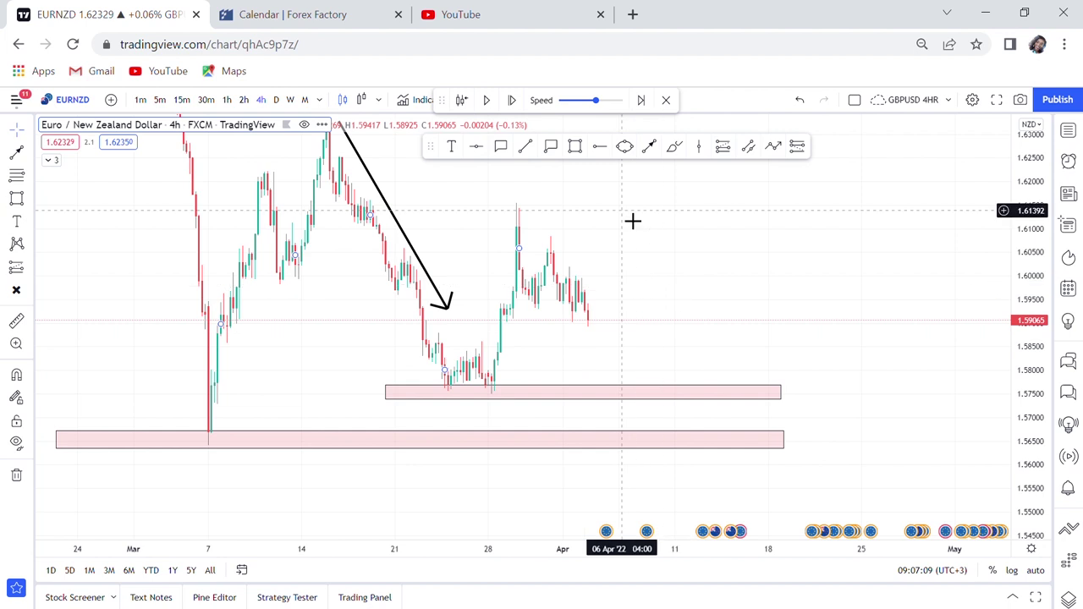
{"action": "left_click", "coordinate": [577, 149]}
{"action": "left_click", "coordinate": [611, 419]}
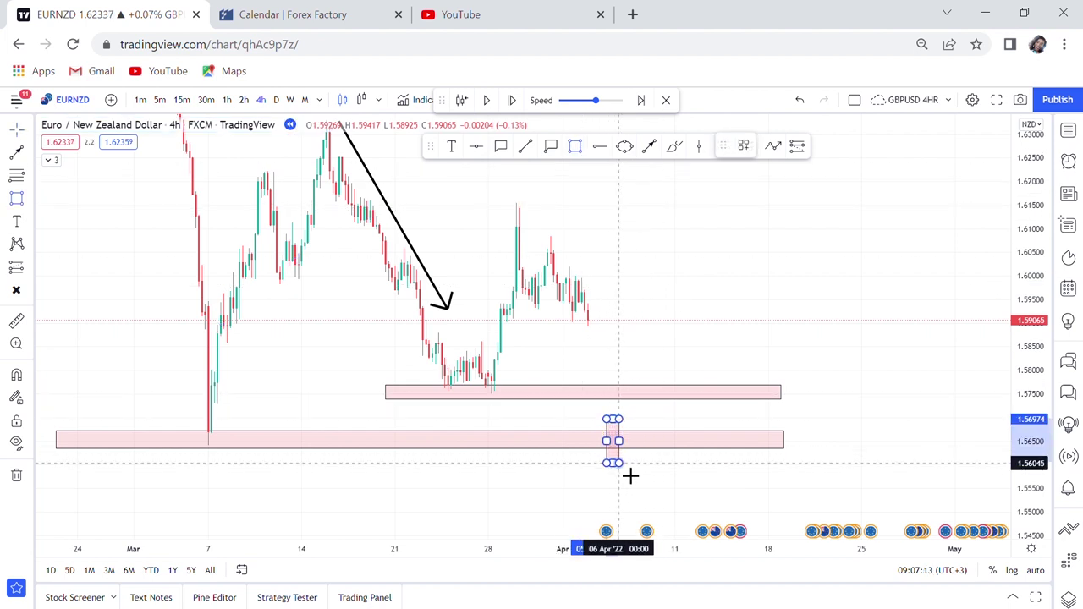
{"action": "left_click", "coordinate": [629, 474]}
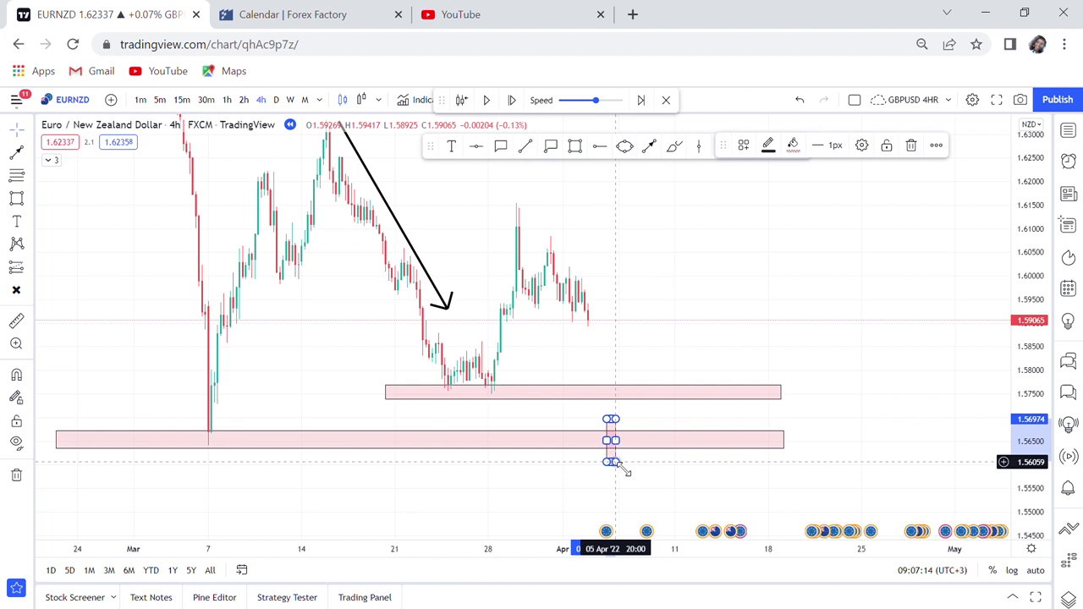
Step: Set the narrow rectangle's fill opacity to about 68%, recolour it green, and change the fill back to red
{"action": "left_click", "coordinate": [793, 146]}
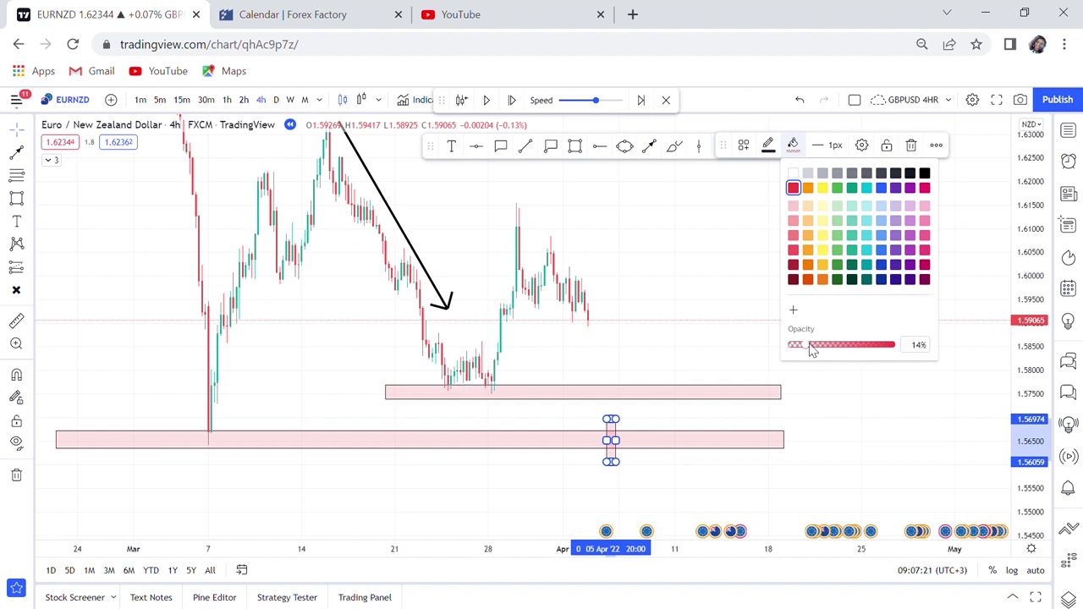
{"action": "left_click_drag", "start_coordinate": [808, 346], "coordinate": [855, 346]}
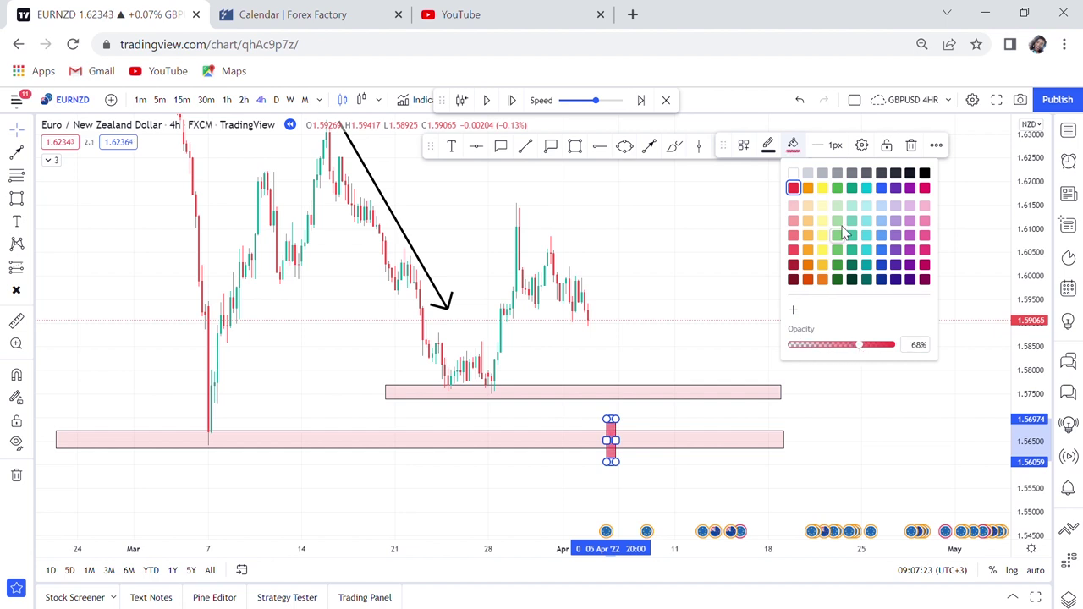
{"action": "left_click", "coordinate": [838, 187]}
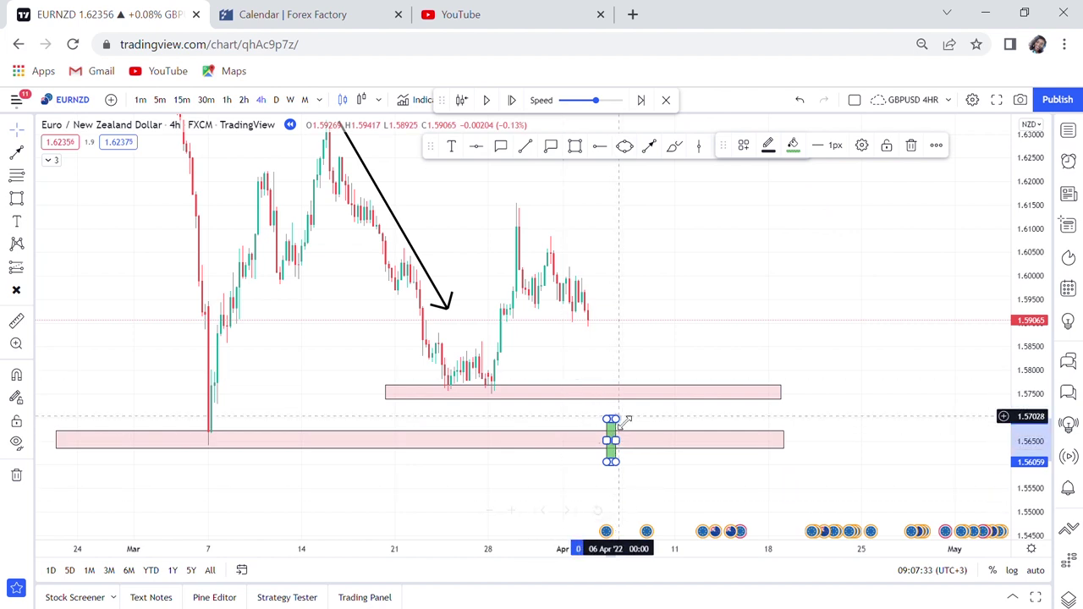
{"action": "left_click", "coordinate": [793, 144]}
{"action": "left_click", "coordinate": [794, 187]}
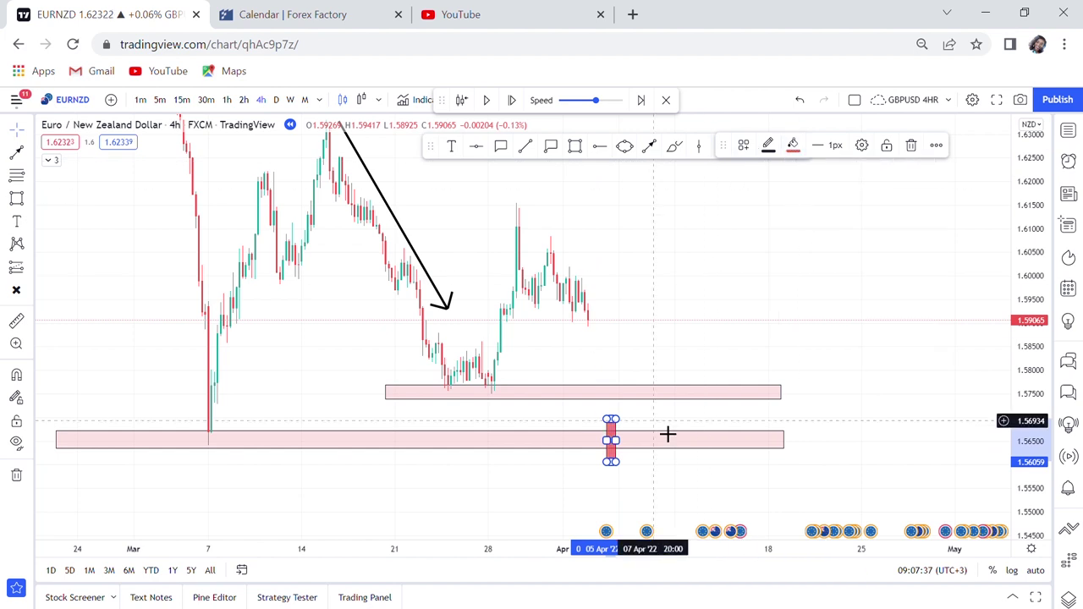
{"action": "key", "text": "Escape"}
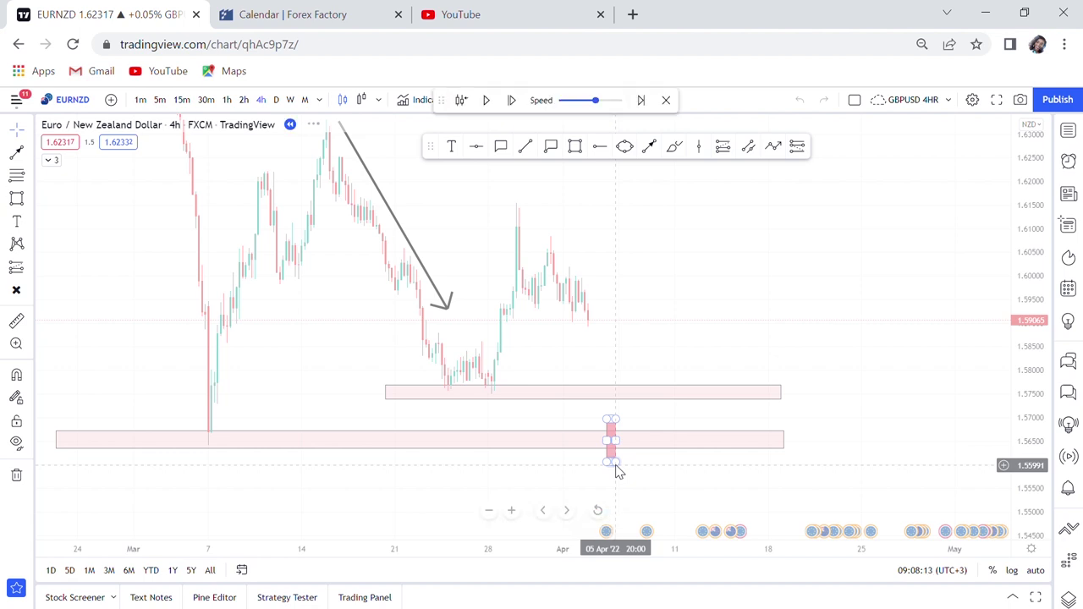
Step: Delete the narrow red rectangle that crosses the lower support zone
{"action": "left_click_drag", "start_coordinate": [716, 384], "coordinate": [415, 404]}
{"action": "scroll", "coordinate": [416, 404], "scroll_direction": "up", "scroll_amount": 1}
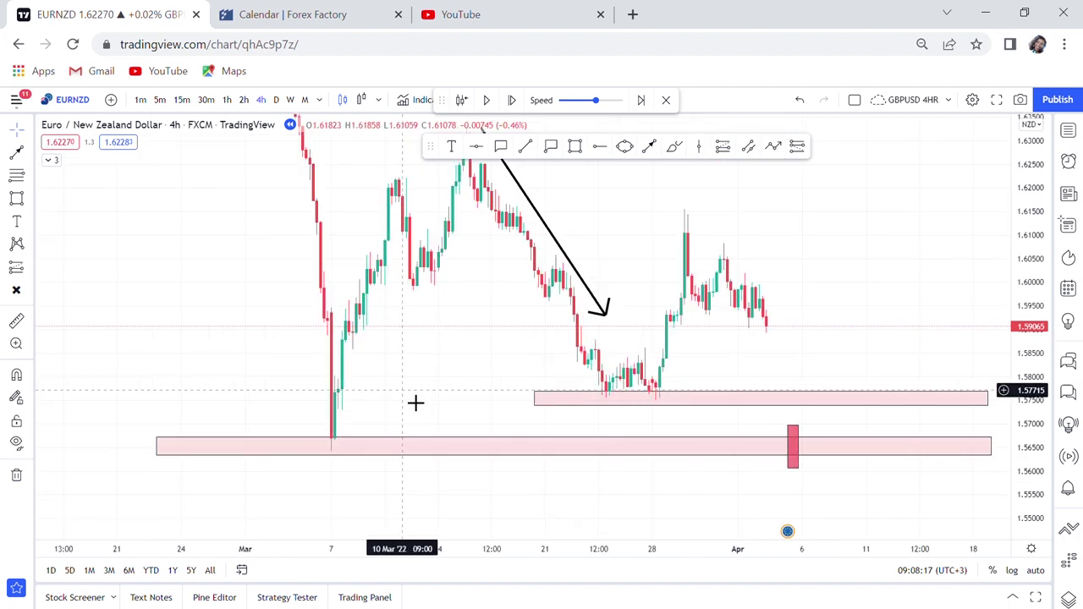
{"action": "left_click_drag", "start_coordinate": [846, 358], "coordinate": [696, 339]}
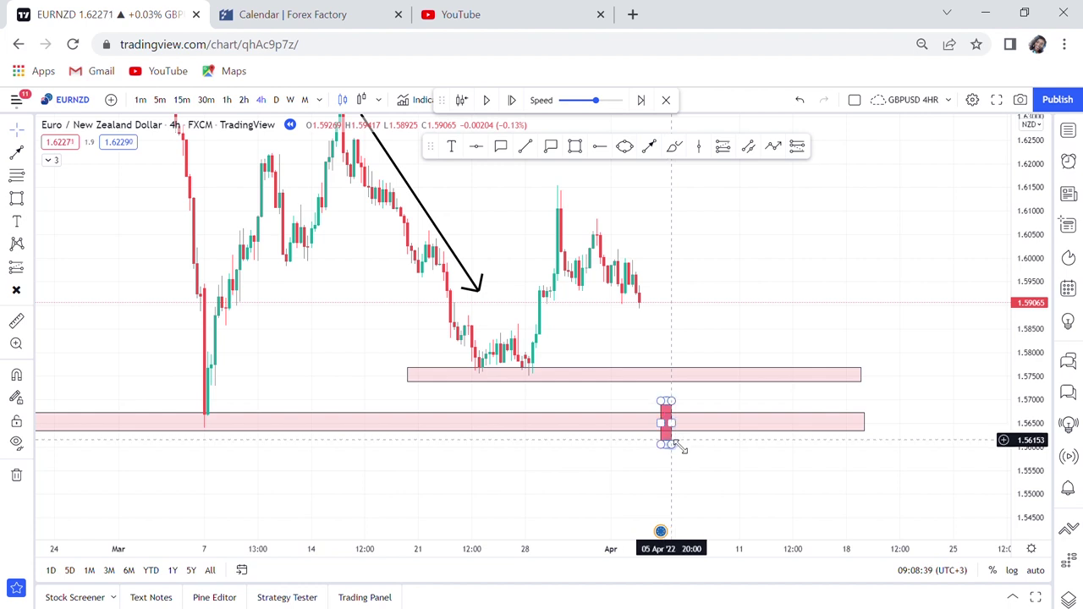
{"action": "left_click", "coordinate": [669, 443]}
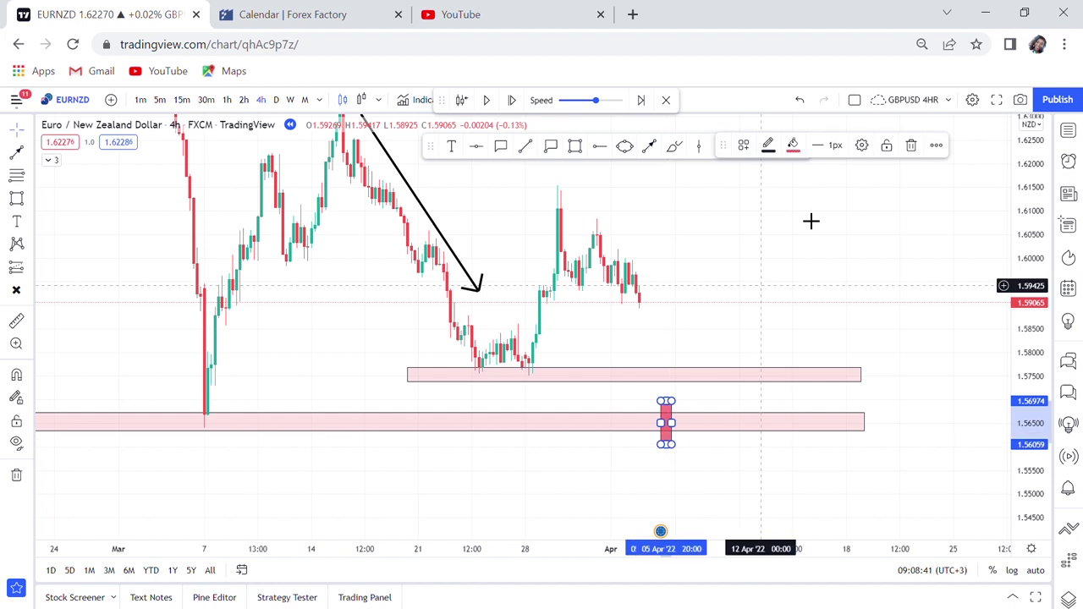
{"action": "left_click", "coordinate": [912, 145]}
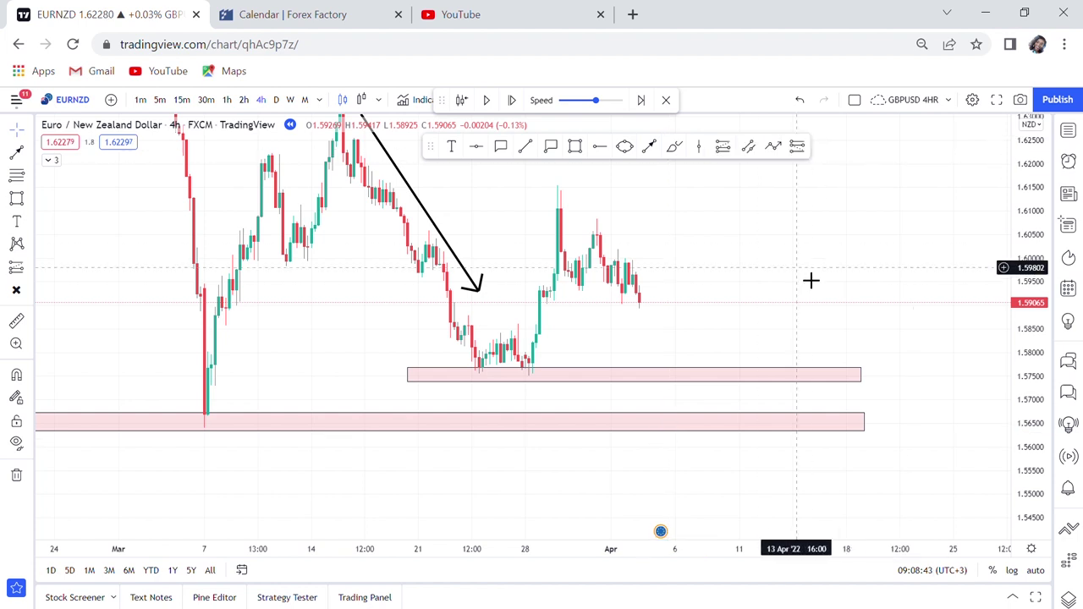
Step: Advance the bar replay candle by candle until price reaches the upper support zone
{"action": "scroll", "coordinate": [810, 280], "scroll_direction": "up", "scroll_amount": 3}
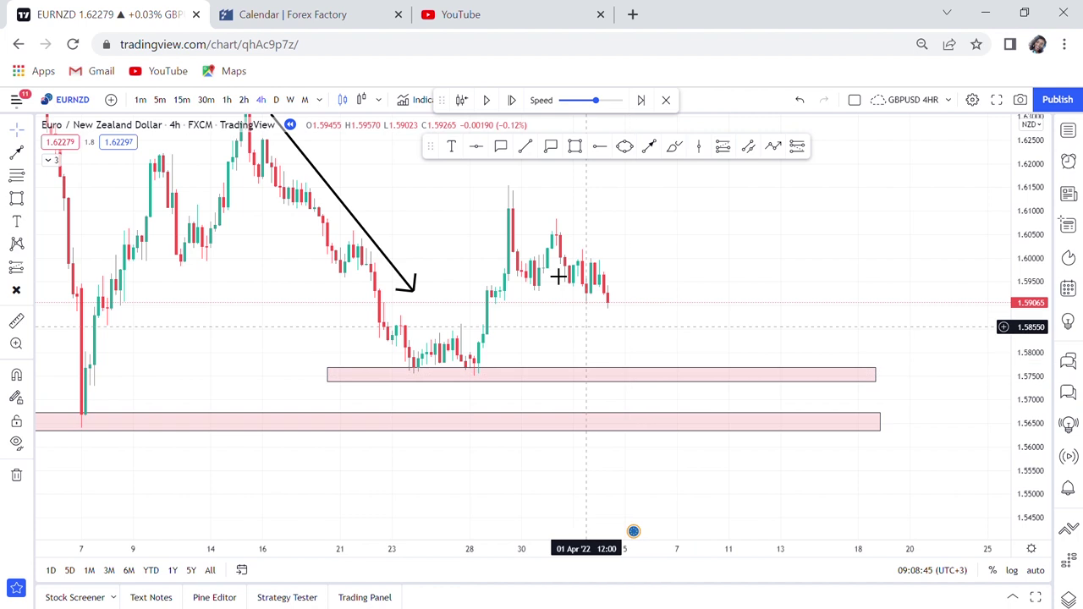
{"action": "left_click", "coordinate": [514, 101]}
{"action": "left_click", "coordinate": [515, 101]}
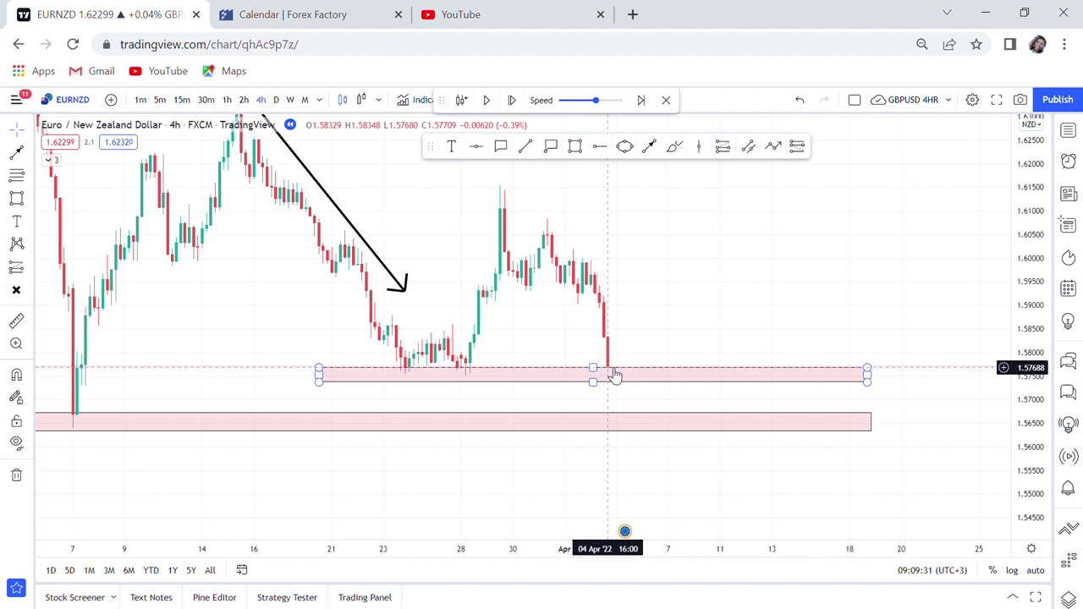
{"action": "left_click", "coordinate": [521, 107]}
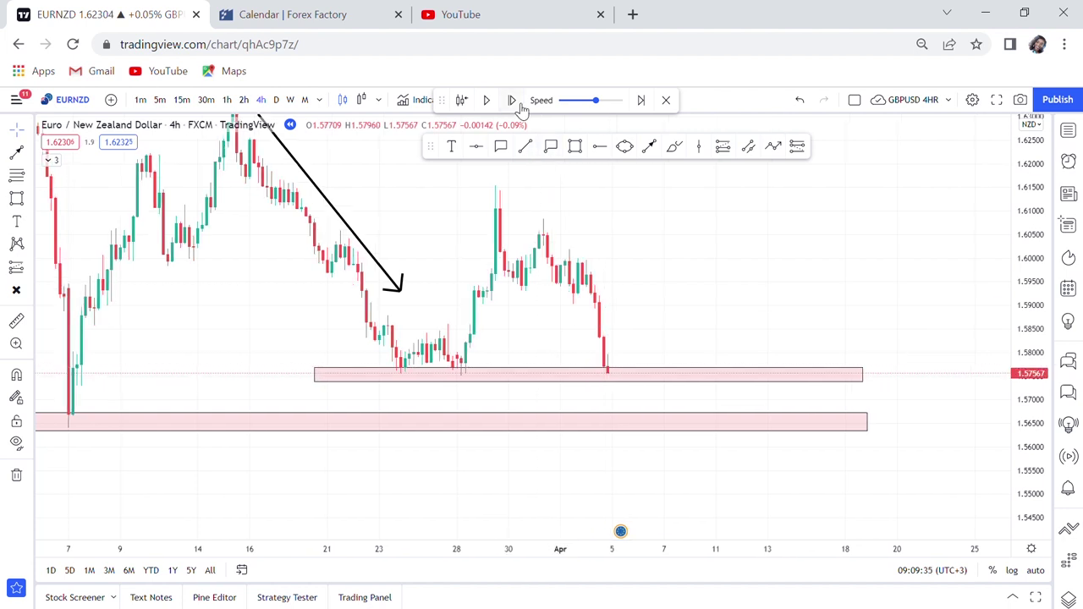
{"action": "left_click", "coordinate": [522, 108]}
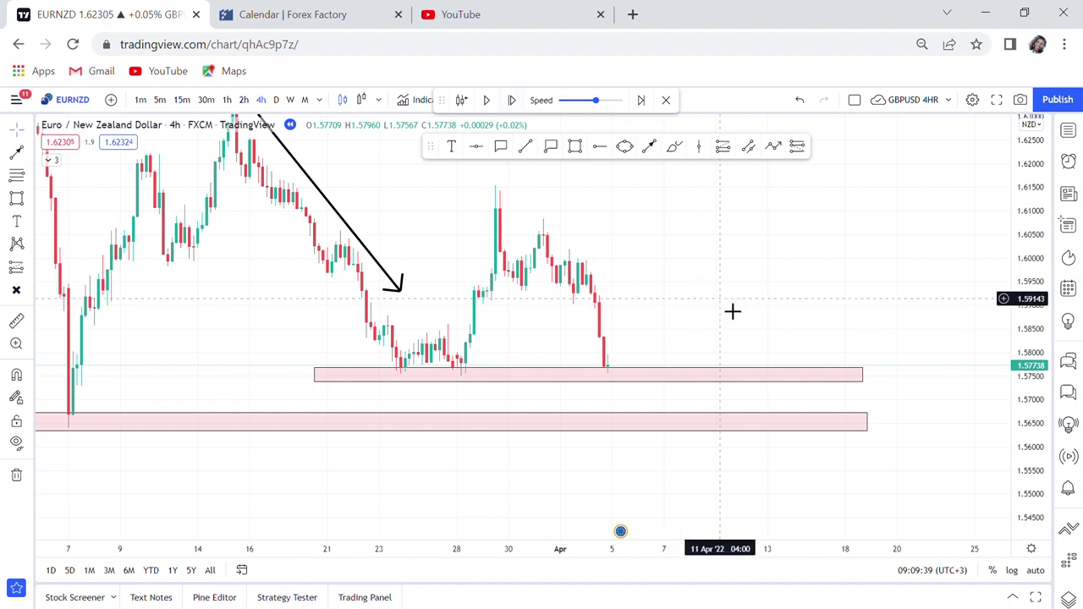
Step: Place a long position at the latest candle on the upper zone, with entry at 1.57747, stop at 1.57313 and target at 1.59934
{"action": "scroll", "coordinate": [732, 311], "scroll_direction": "up", "scroll_amount": 2}
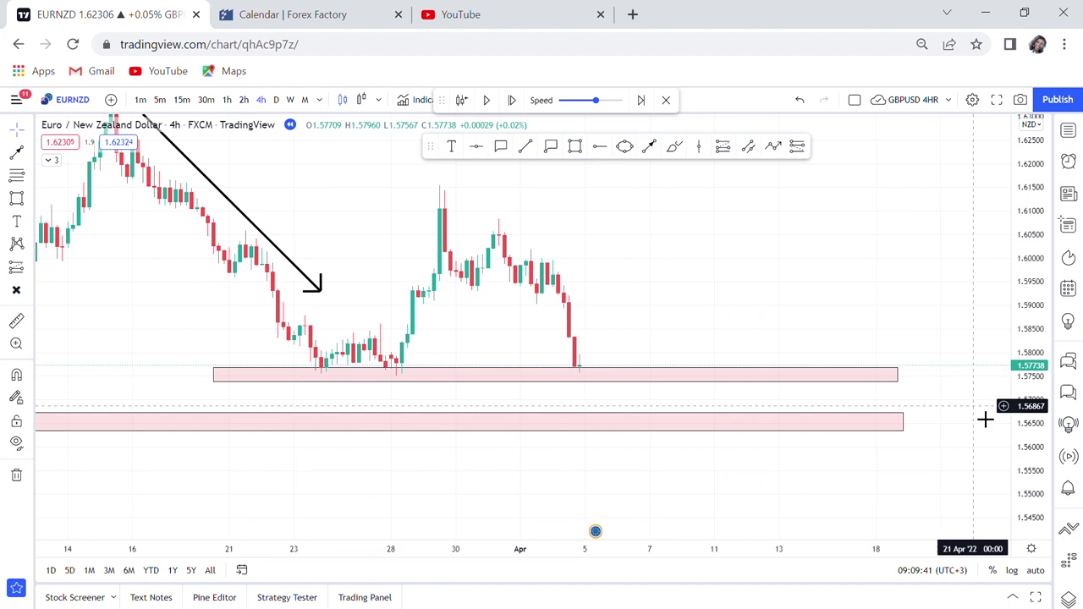
{"action": "left_click_drag", "start_coordinate": [1041, 433], "coordinate": [1022, 319]}
{"action": "left_click", "coordinate": [594, 394]}
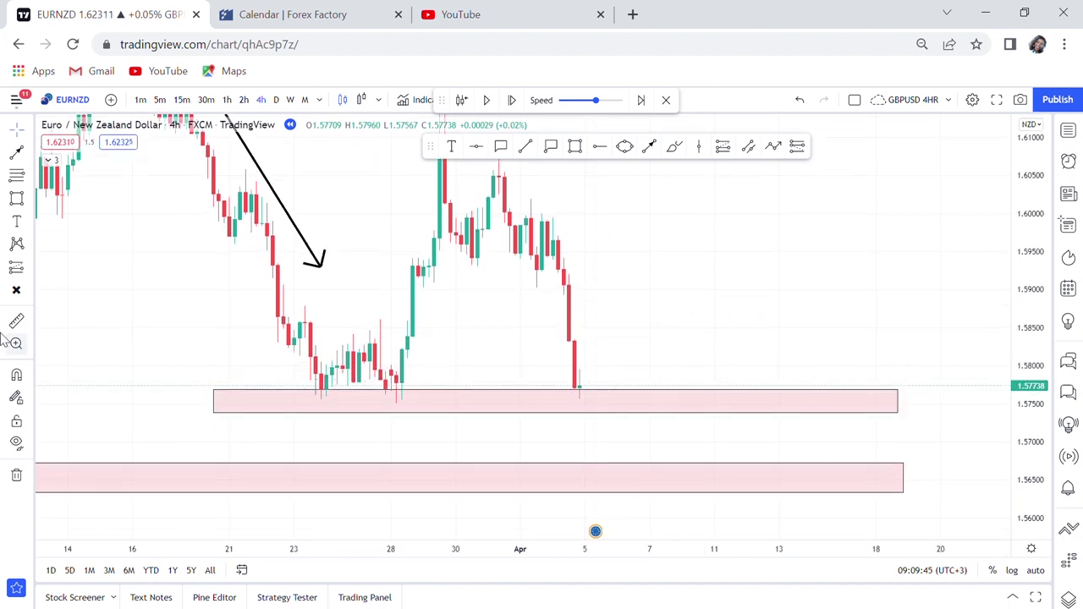
{"action": "left_click", "coordinate": [30, 269]}
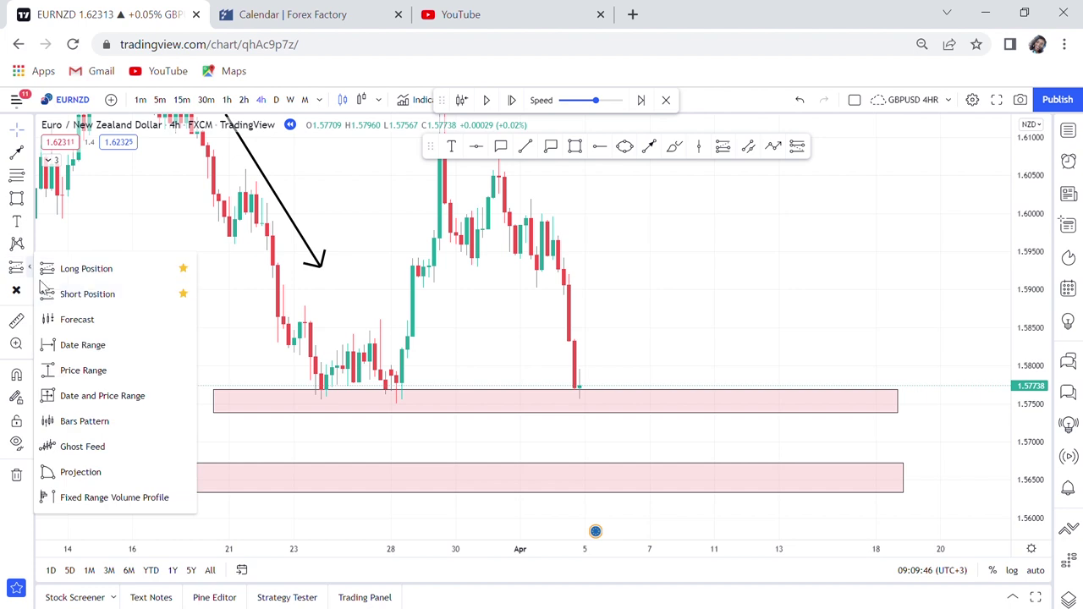
{"action": "left_click", "coordinate": [87, 270]}
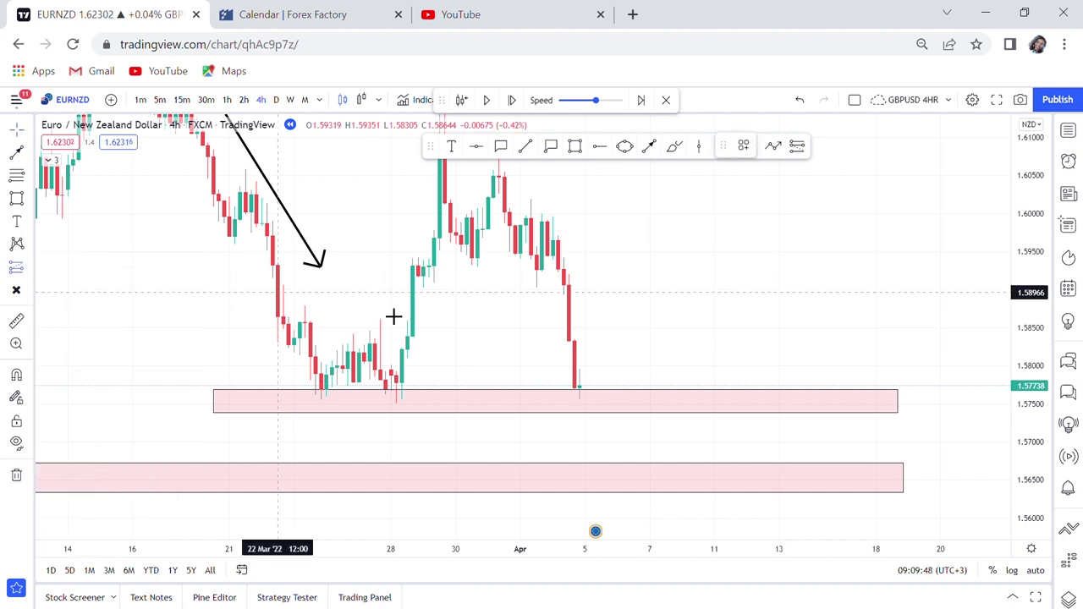
{"action": "left_click", "coordinate": [592, 386]}
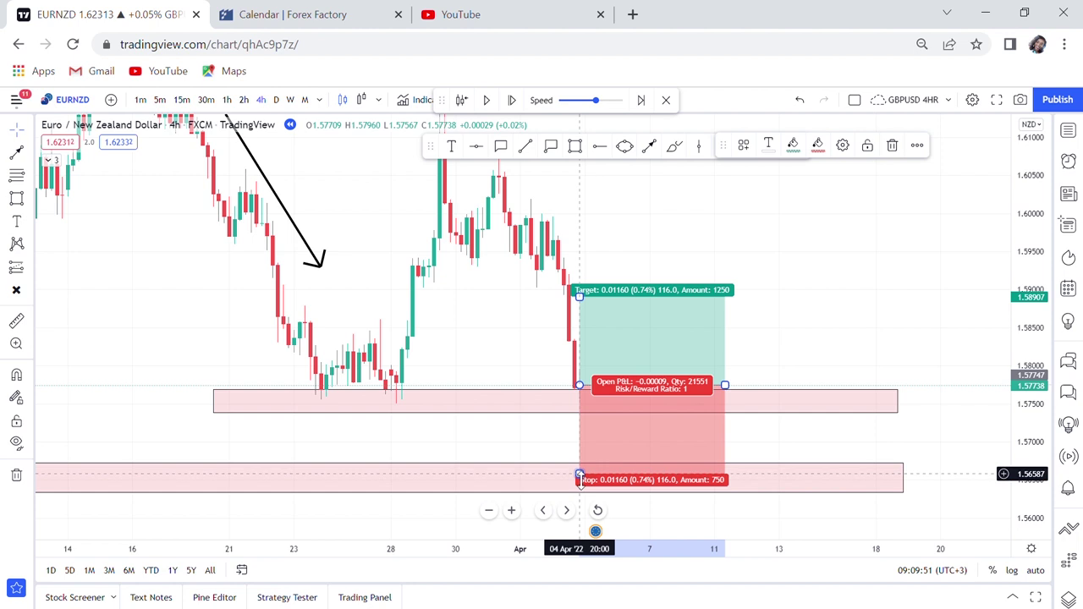
{"action": "left_click_drag", "start_coordinate": [579, 474], "coordinate": [580, 419]}
{"action": "left_click_drag", "start_coordinate": [579, 298], "coordinate": [783, 315]}
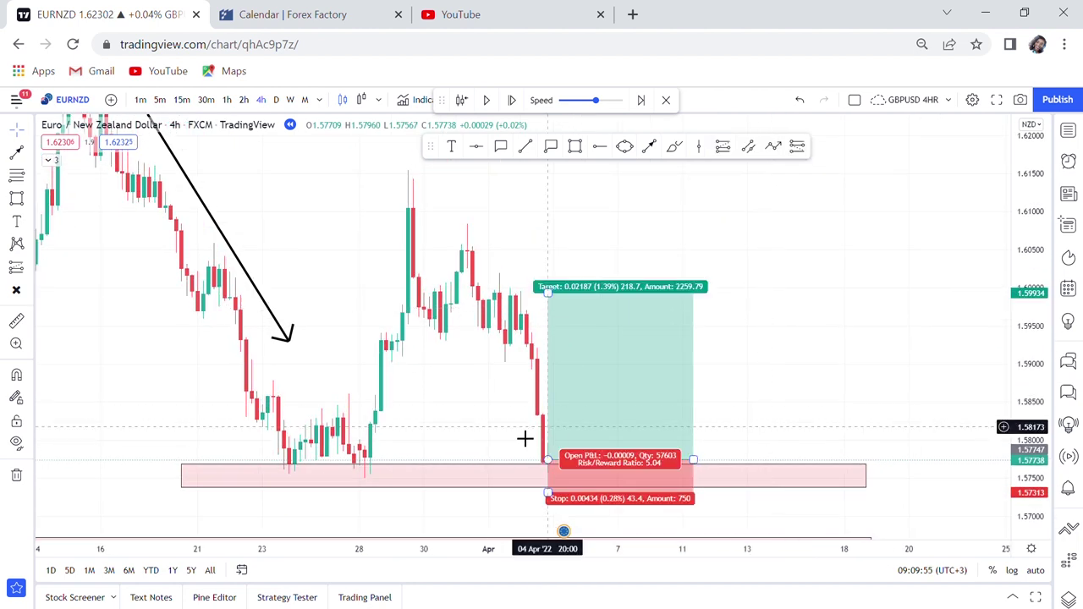
Step: Draw a horizontal line at 1.61569, just above the swing high of about 30 Mar
{"action": "left_click_drag", "start_coordinate": [534, 203], "coordinate": [575, 257]}
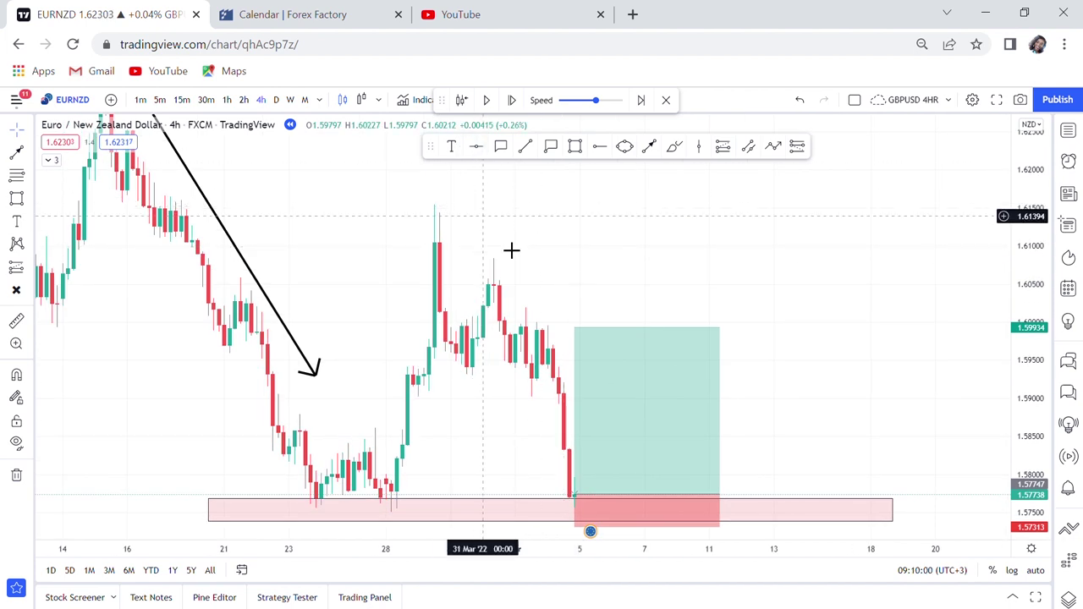
{"action": "left_click", "coordinate": [478, 152]}
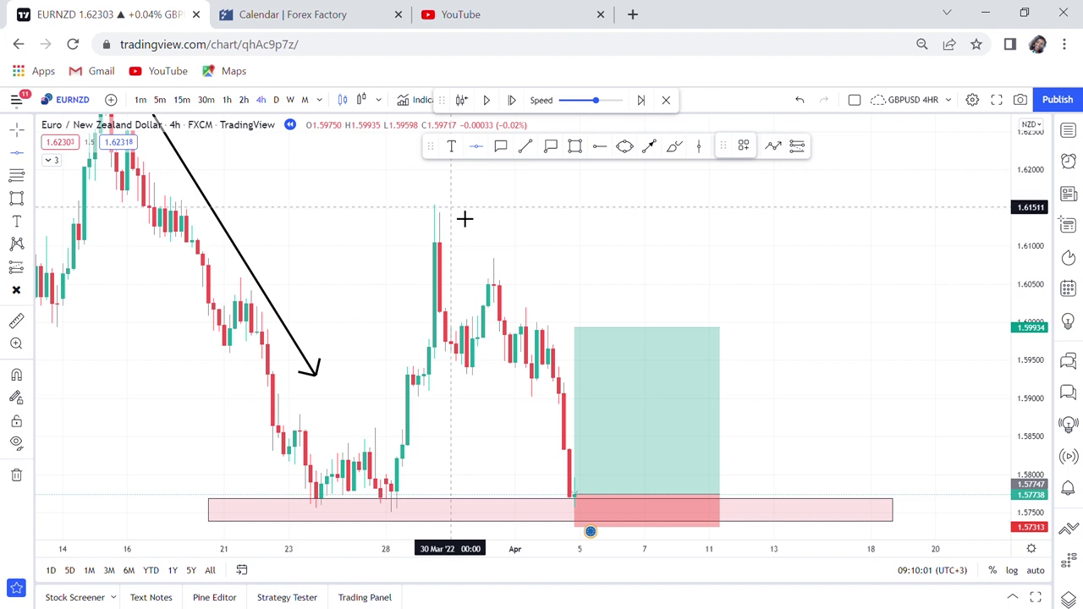
{"action": "left_click", "coordinate": [455, 204]}
Step: Raise the long position's target to 1.61511, just below the horizontal line
{"action": "left_click", "coordinate": [576, 330]}
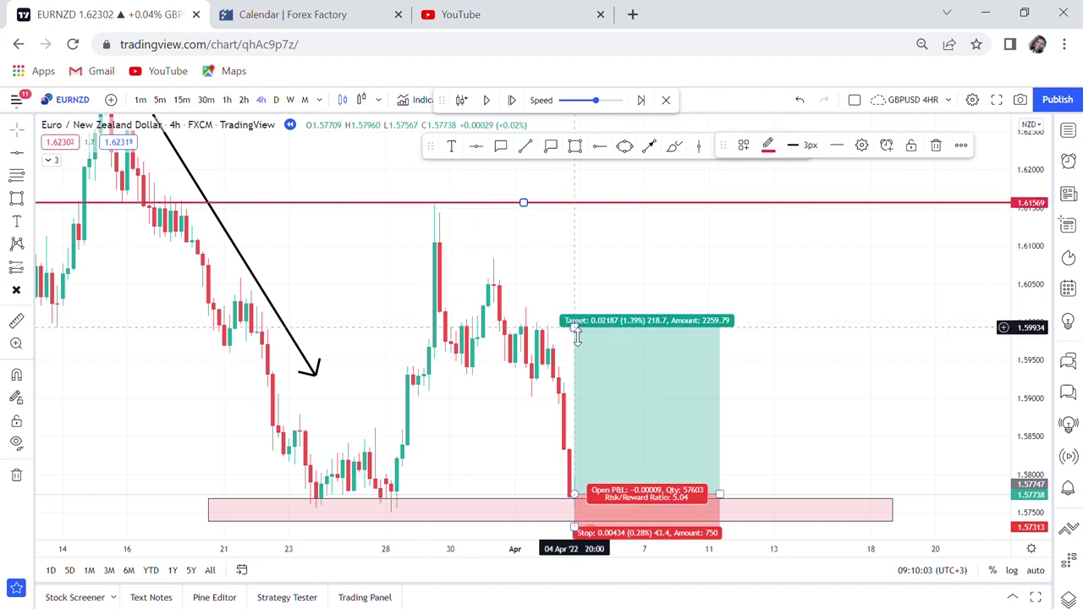
{"action": "left_click_drag", "start_coordinate": [576, 329], "coordinate": [575, 206]}
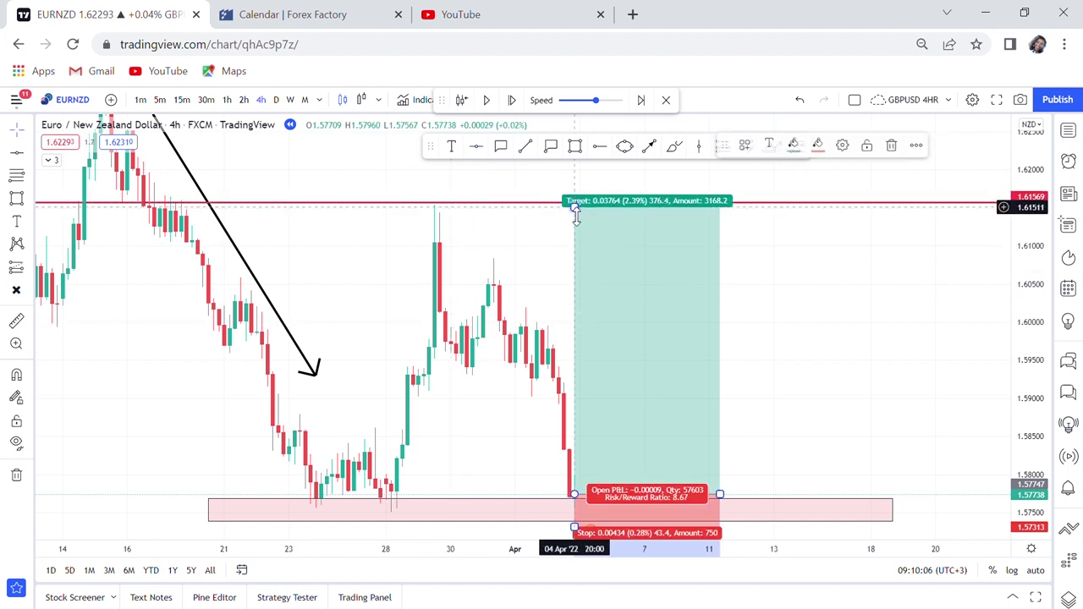
{"action": "left_click", "coordinate": [864, 420]}
Step: Delete the long position from the chart
{"action": "left_click_drag", "start_coordinate": [846, 367], "coordinate": [827, 261]}
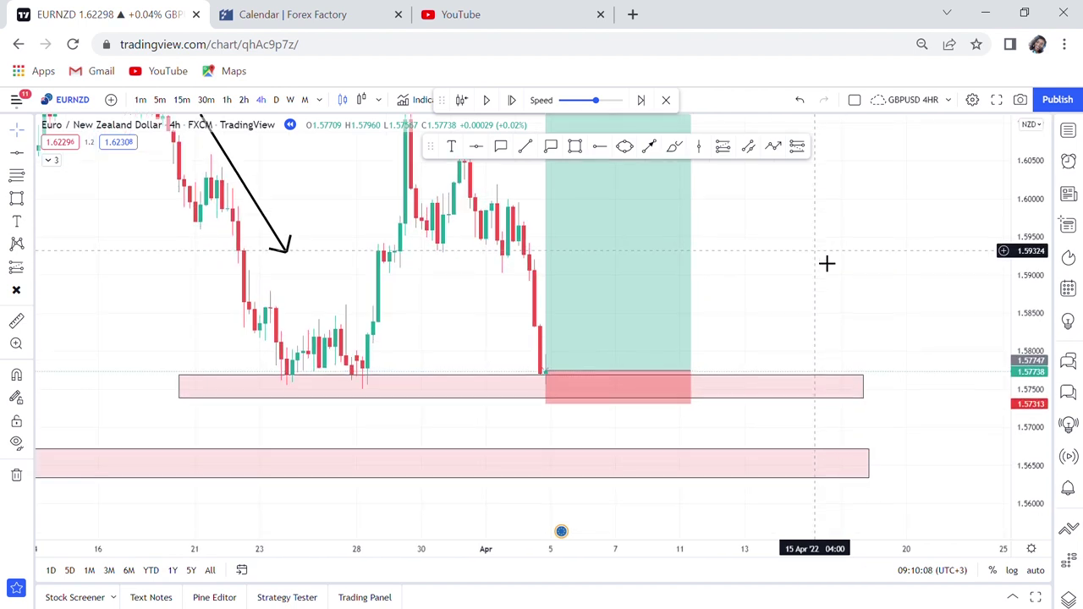
{"action": "left_click", "coordinate": [698, 268]}
{"action": "key", "text": "Delete"}
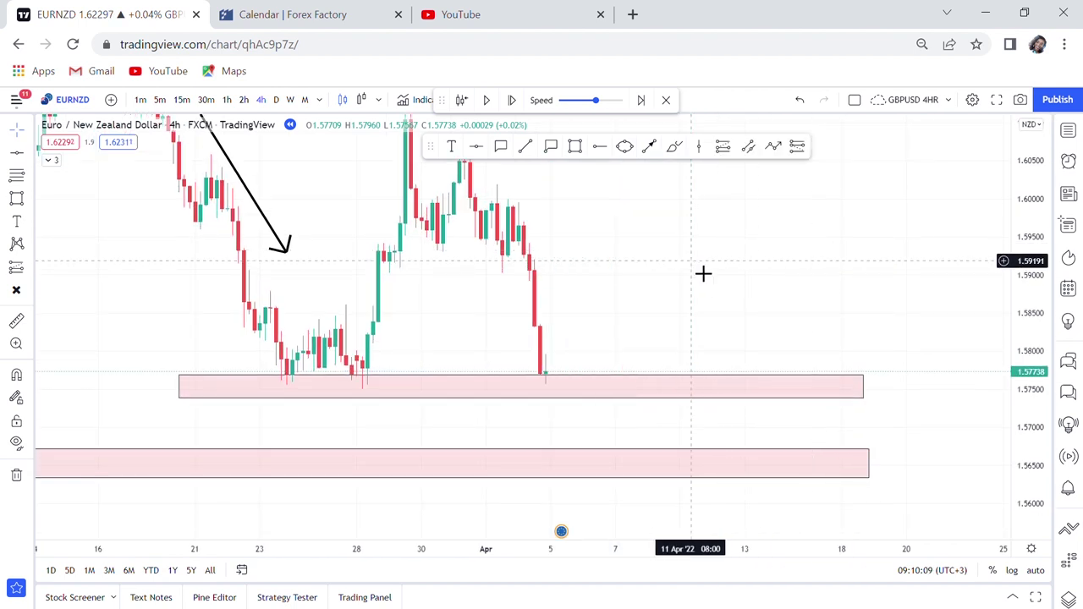
Step: Draw a rectangle around the latest candles at the upper zone, from 1.57972 on 4 Apr to 1.57555 on 7 Apr
{"action": "left_click_drag", "start_coordinate": [703, 272], "coordinate": [733, 363]}
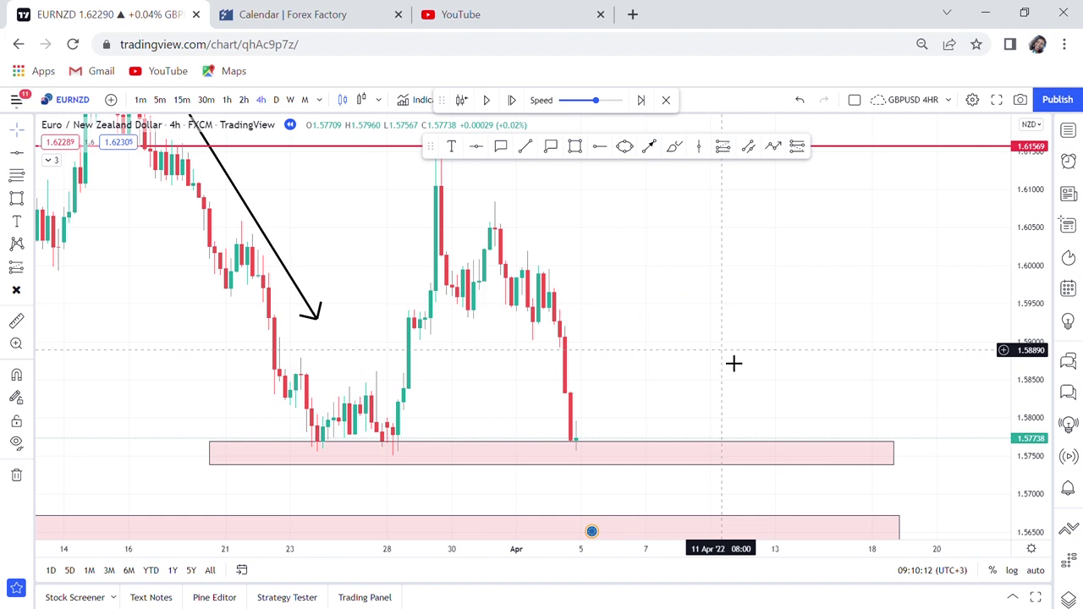
{"action": "left_click_drag", "start_coordinate": [653, 363], "coordinate": [584, 264]}
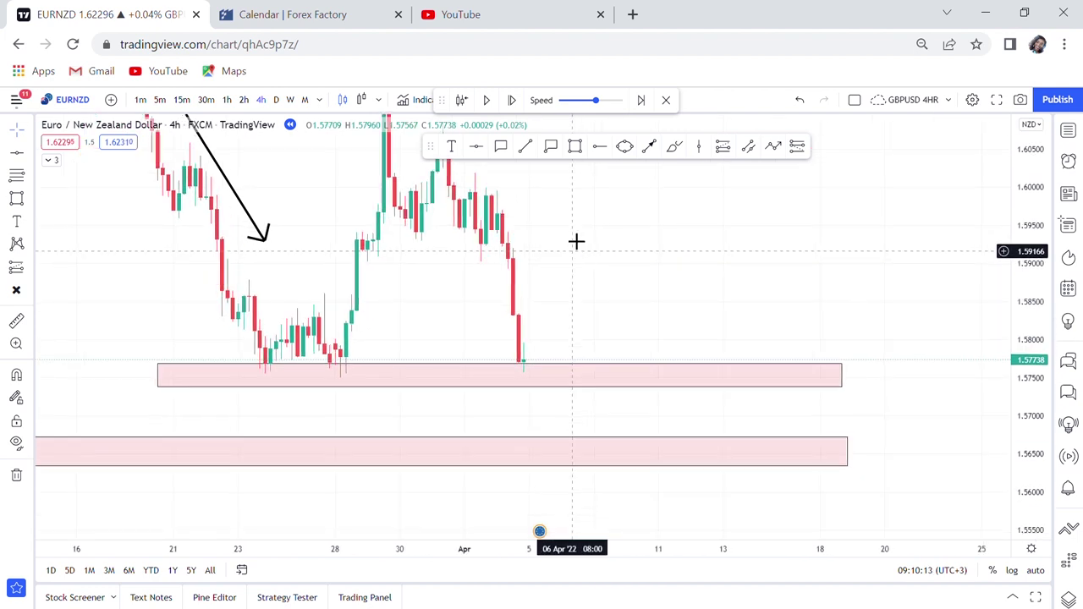
{"action": "left_click", "coordinate": [576, 149]}
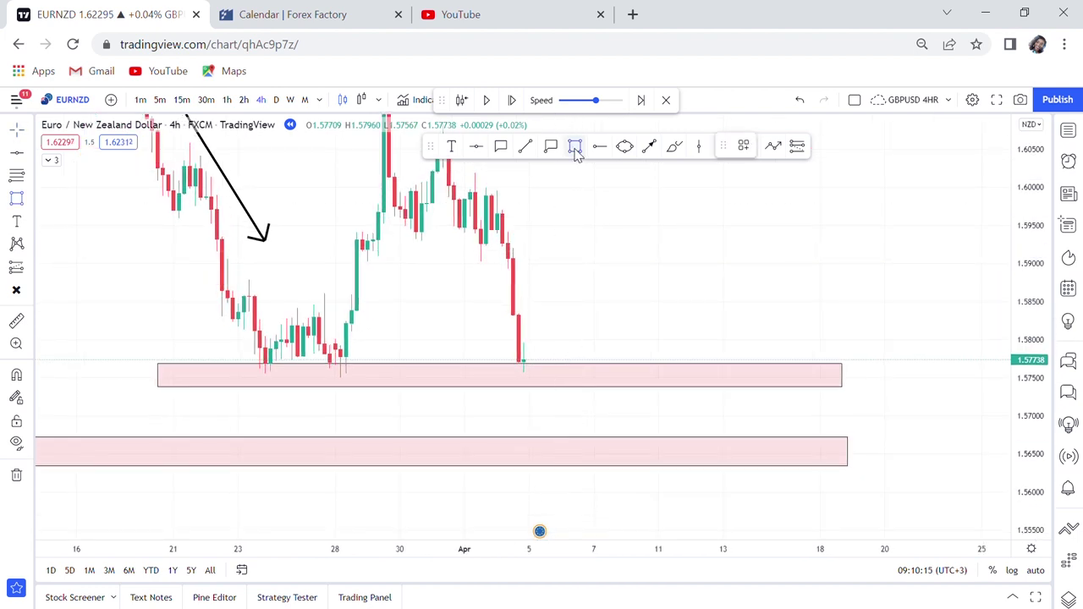
{"action": "left_click", "coordinate": [510, 355]}
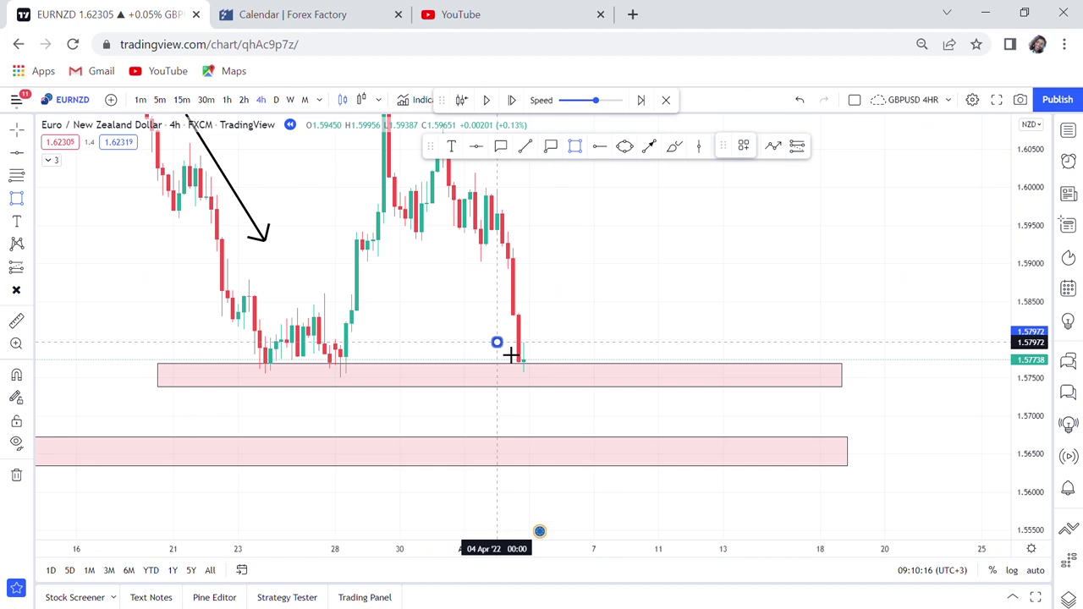
{"action": "left_click", "coordinate": [618, 387]}
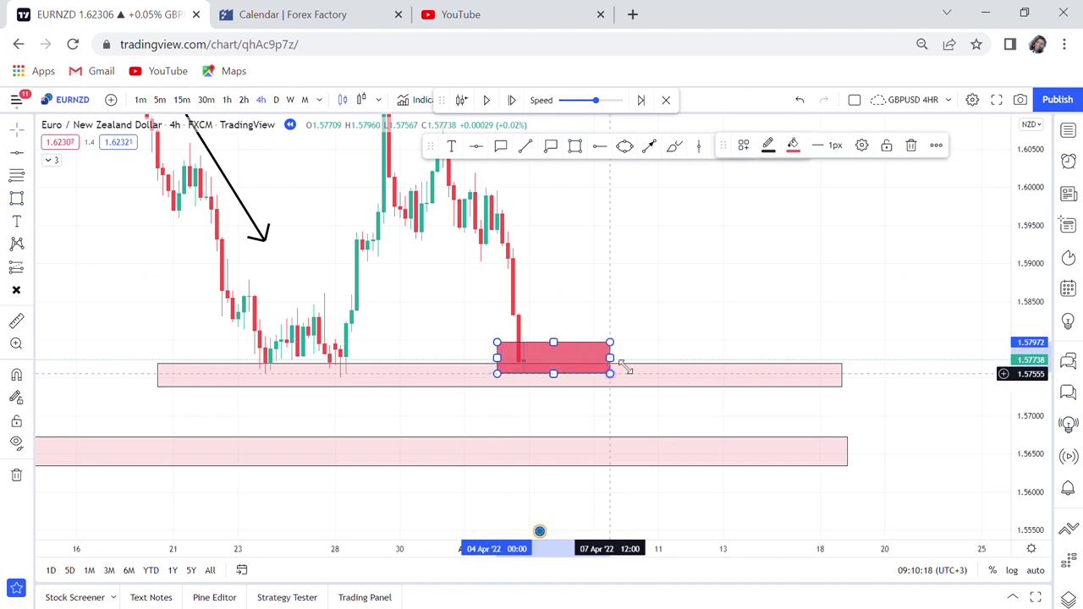
Step: Set the new rectangle's fill opacity to 17% and change its fill colour to black
{"action": "left_click", "coordinate": [793, 145]}
{"action": "left_click_drag", "start_coordinate": [863, 351], "coordinate": [808, 347]}
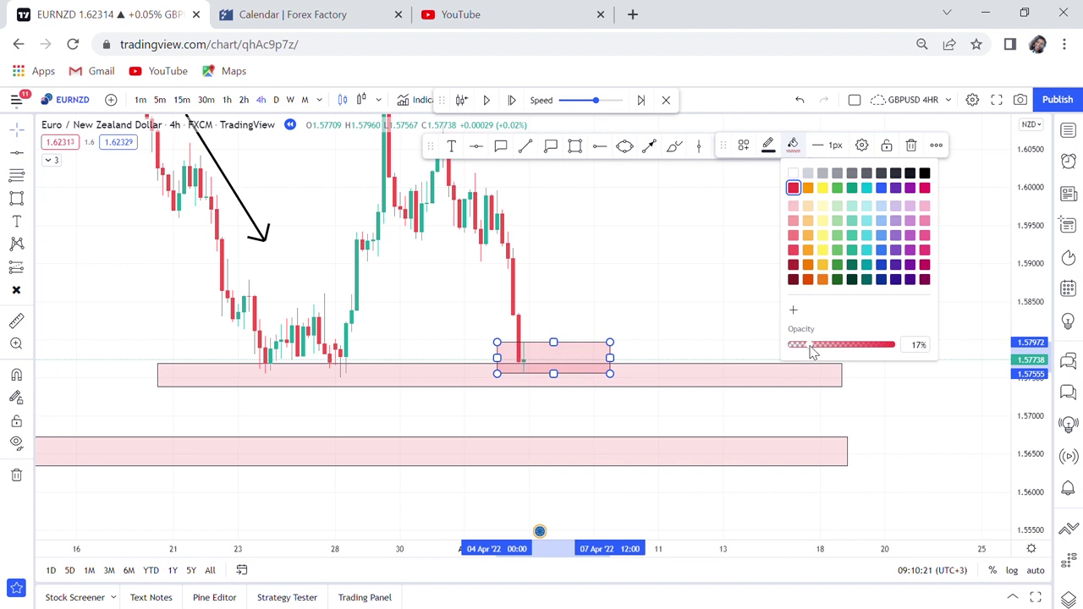
{"action": "left_click", "coordinate": [924, 173]}
{"action": "left_click", "coordinate": [765, 254]}
Step: Advance the bar replay by two candles
{"action": "left_click_drag", "start_coordinate": [764, 254], "coordinate": [853, 272]}
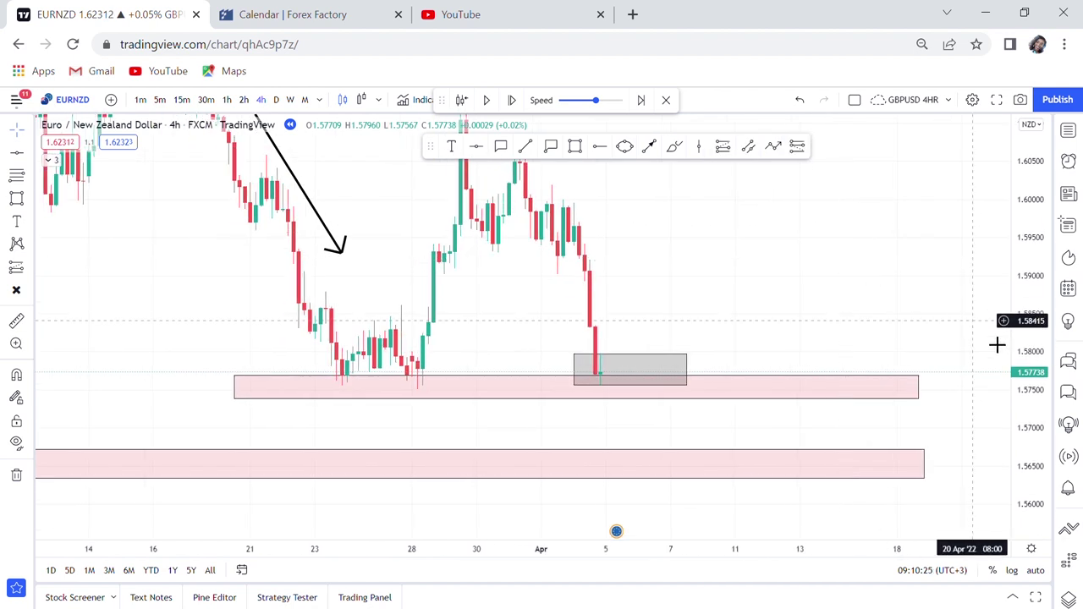
{"action": "left_click_drag", "start_coordinate": [1030, 414], "coordinate": [1015, 341]}
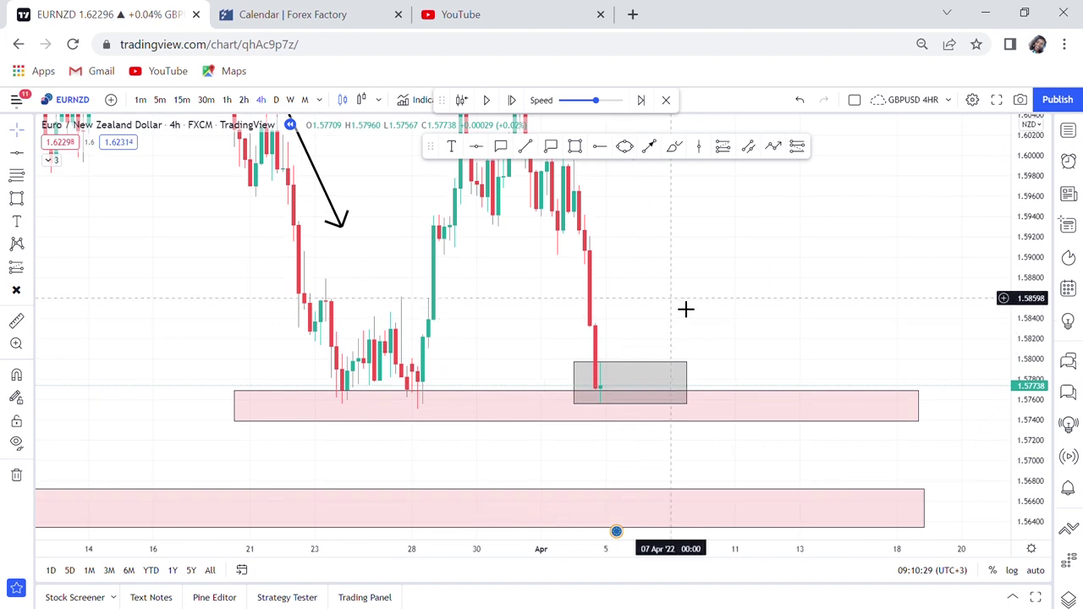
{"action": "left_click_drag", "start_coordinate": [683, 327], "coordinate": [682, 335]}
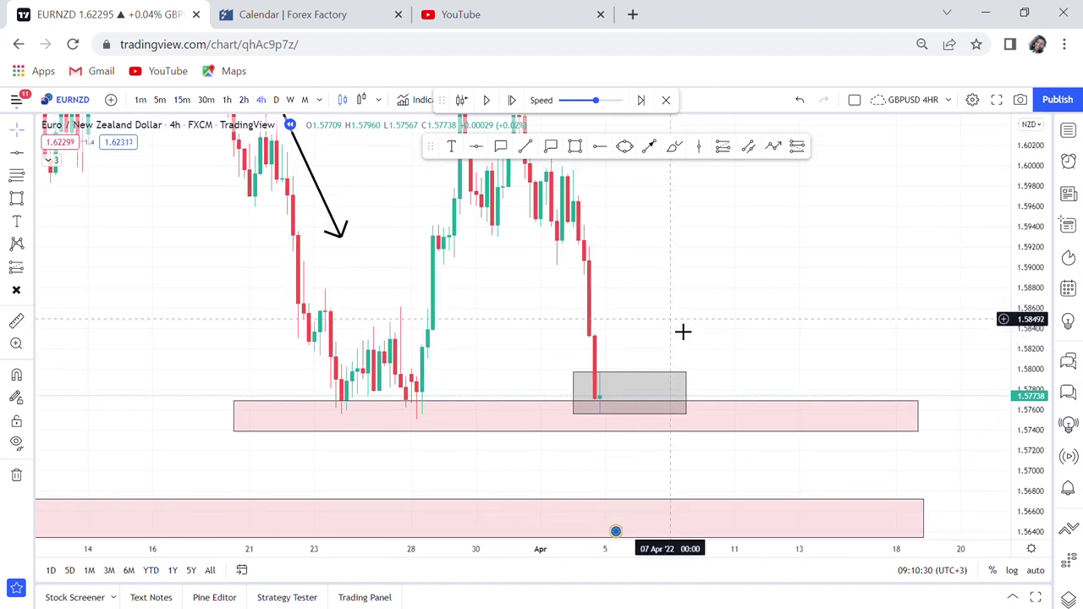
{"action": "left_click", "coordinate": [513, 101]}
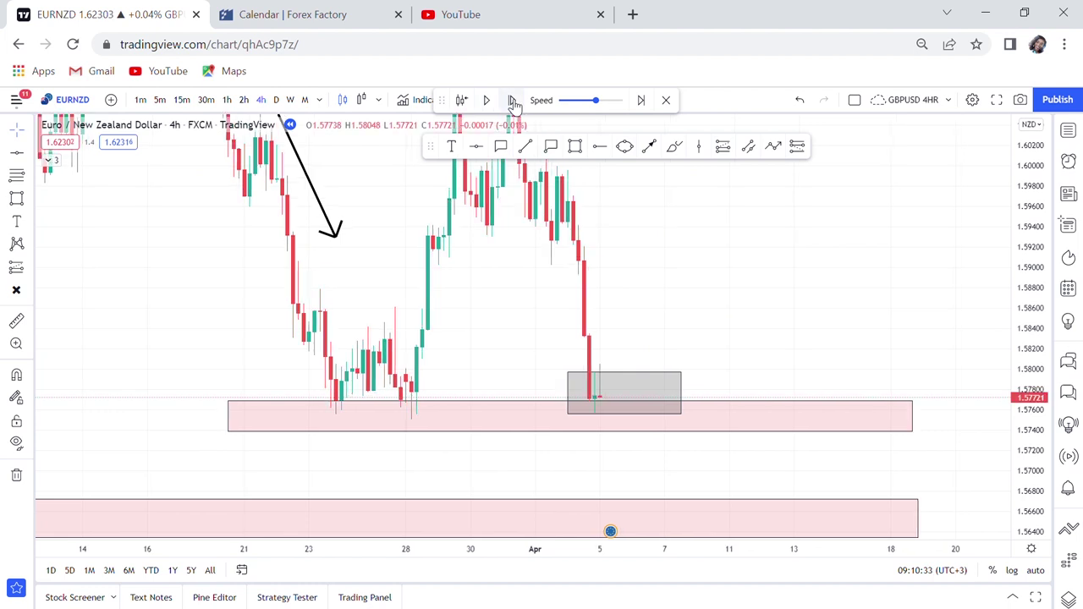
{"action": "left_click", "coordinate": [513, 101]}
Step: Resize the grey rectangle around the latest candles so its upper edge is at about 1.5796 and it ends near 8 Apr
{"action": "scroll", "coordinate": [685, 310], "scroll_direction": "up", "scroll_amount": 4}
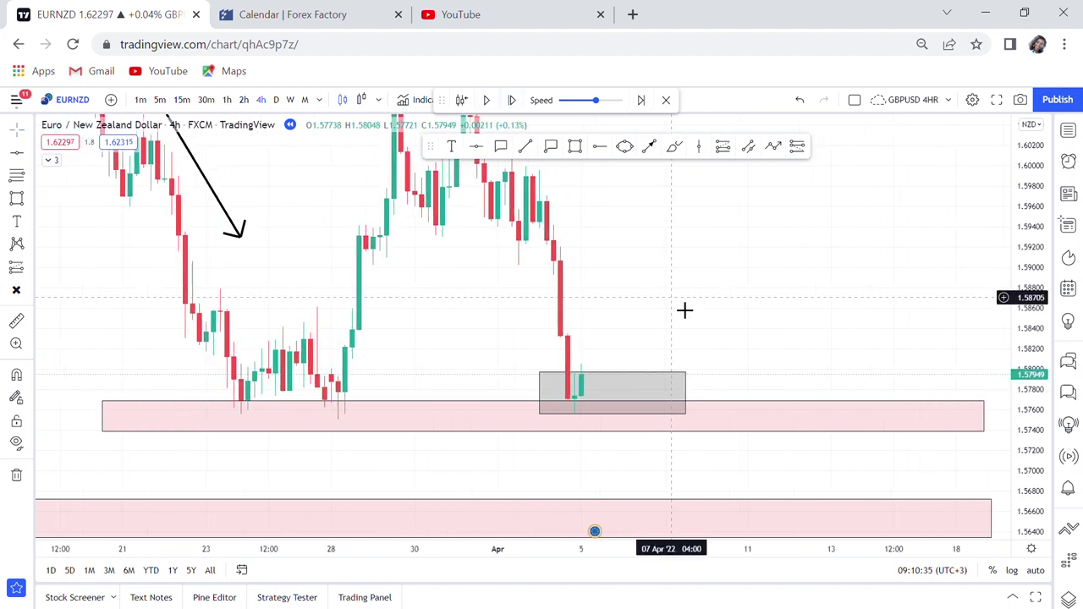
{"action": "left_click_drag", "start_coordinate": [1047, 406], "coordinate": [1046, 440]}
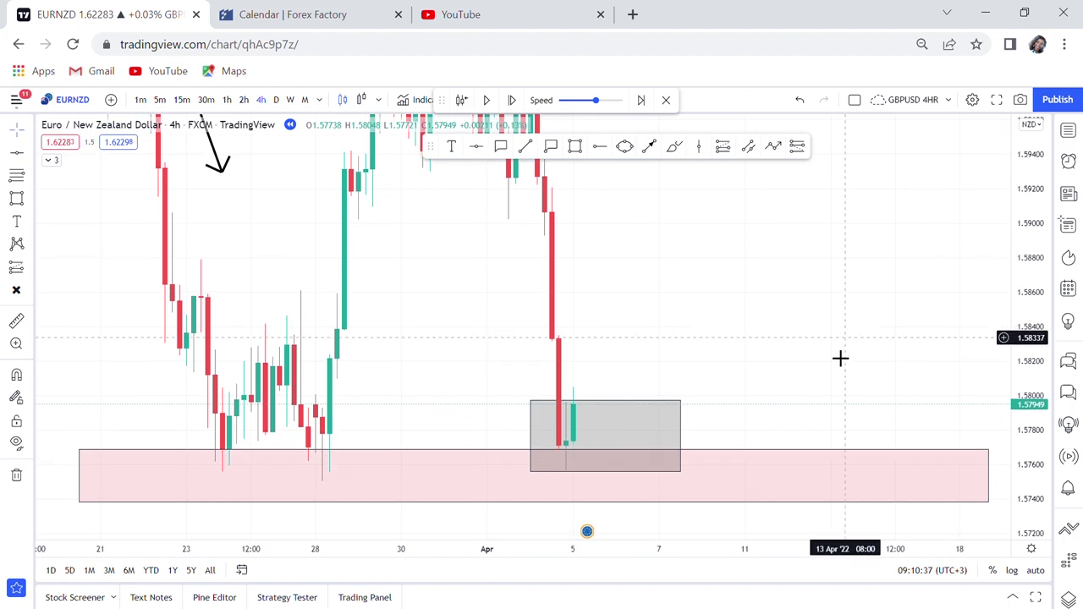
{"action": "left_click_drag", "start_coordinate": [849, 319], "coordinate": [858, 289]}
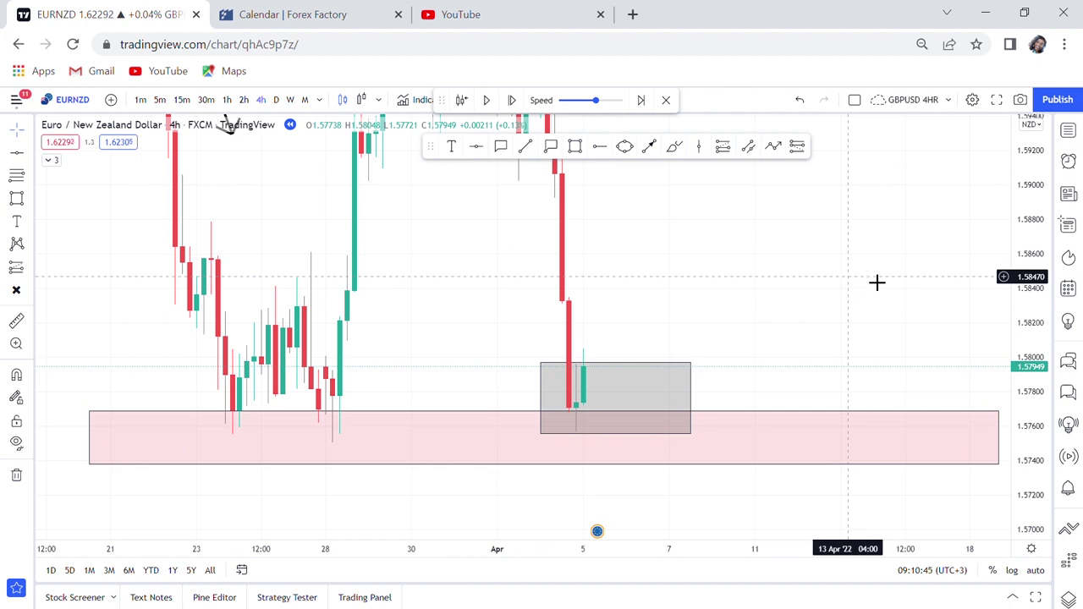
{"action": "left_click_drag", "start_coordinate": [1032, 199], "coordinate": [1012, 383]}
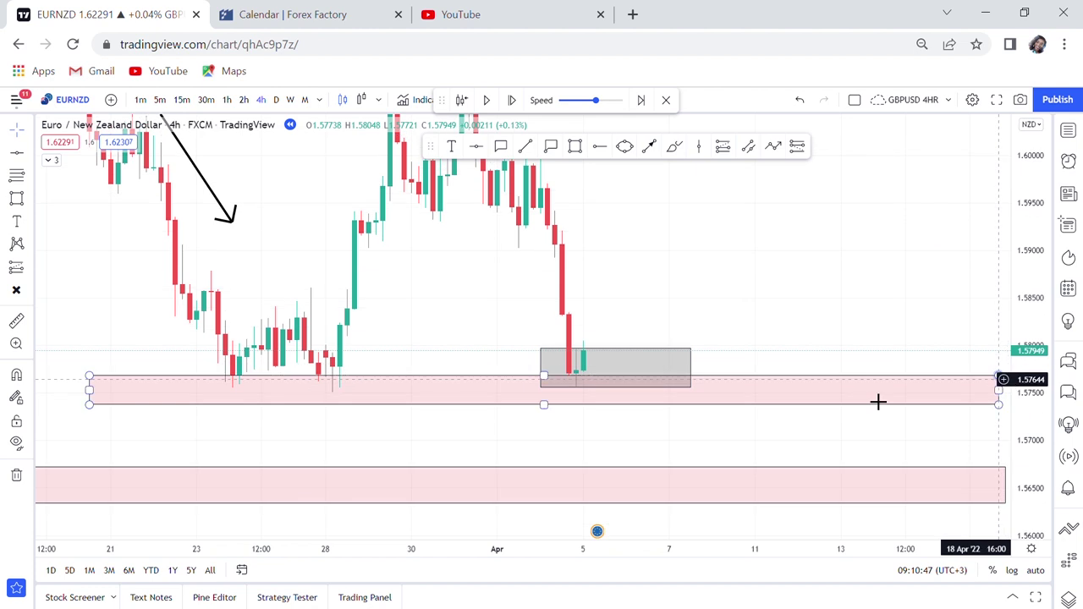
{"action": "left_click", "coordinate": [1006, 395]}
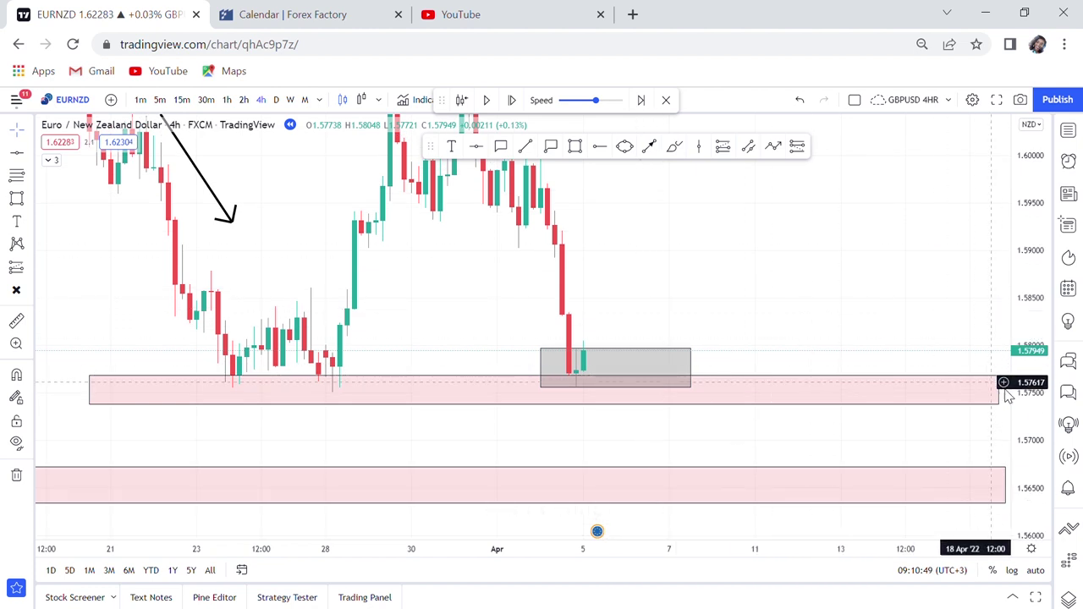
{"action": "left_click_drag", "start_coordinate": [1026, 405], "coordinate": [1020, 245]}
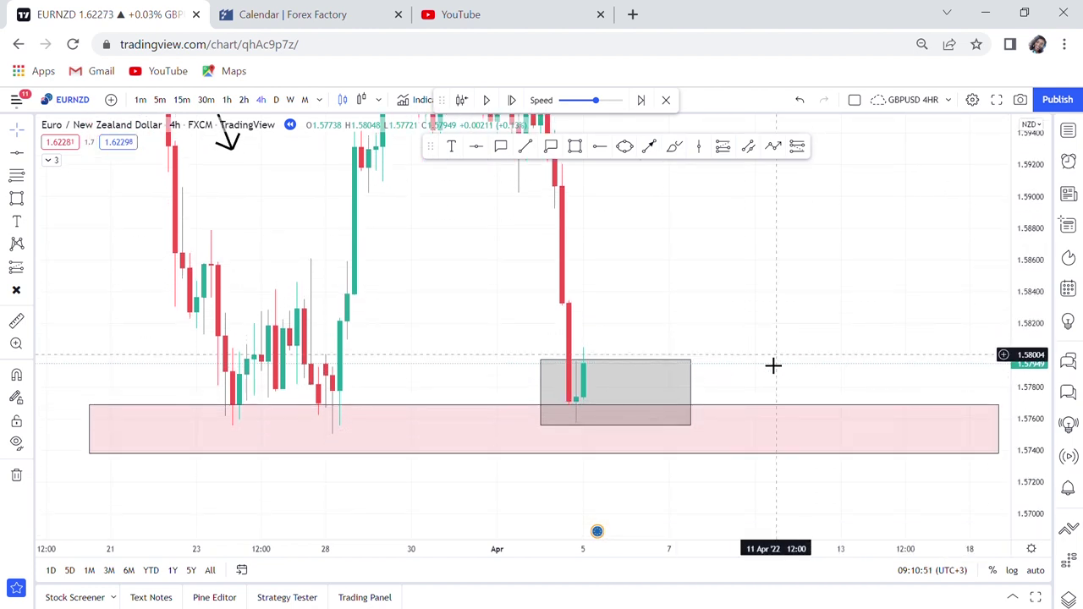
{"action": "left_click", "coordinate": [693, 361]}
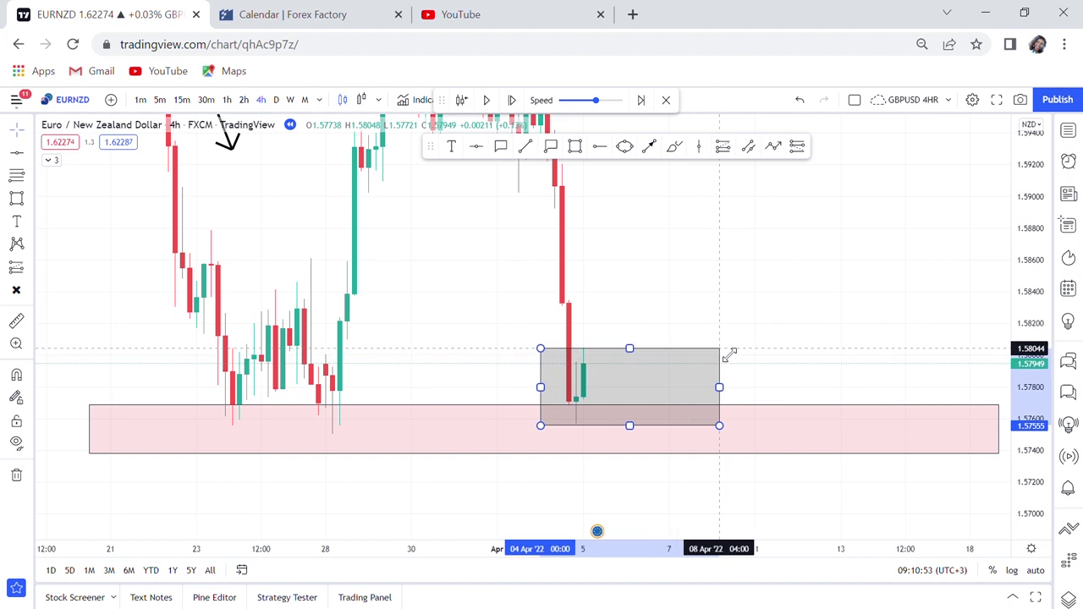
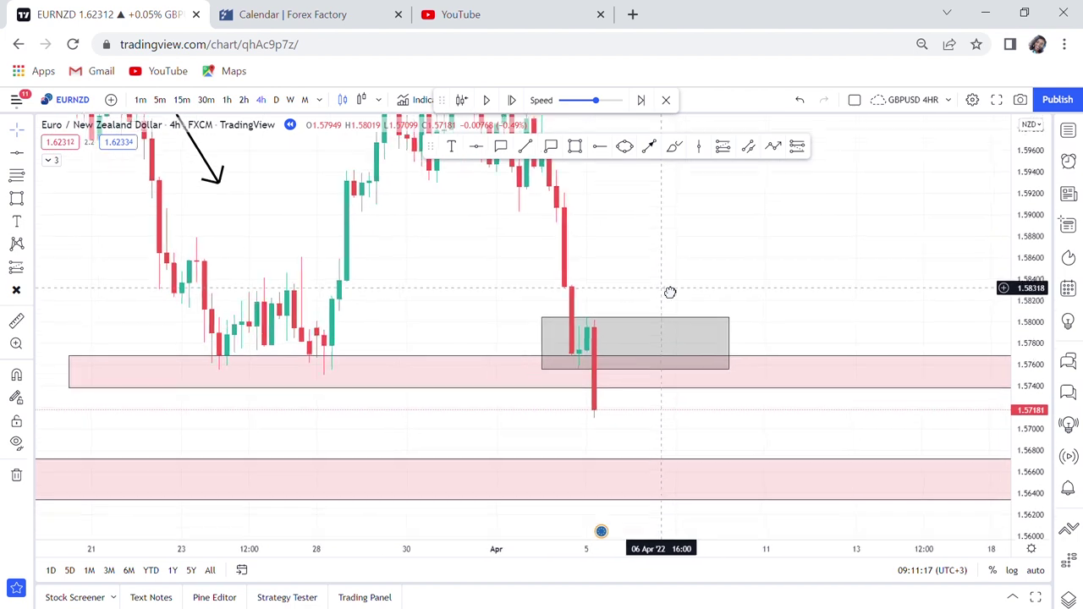
{"action": "left_click", "coordinate": [703, 316]}
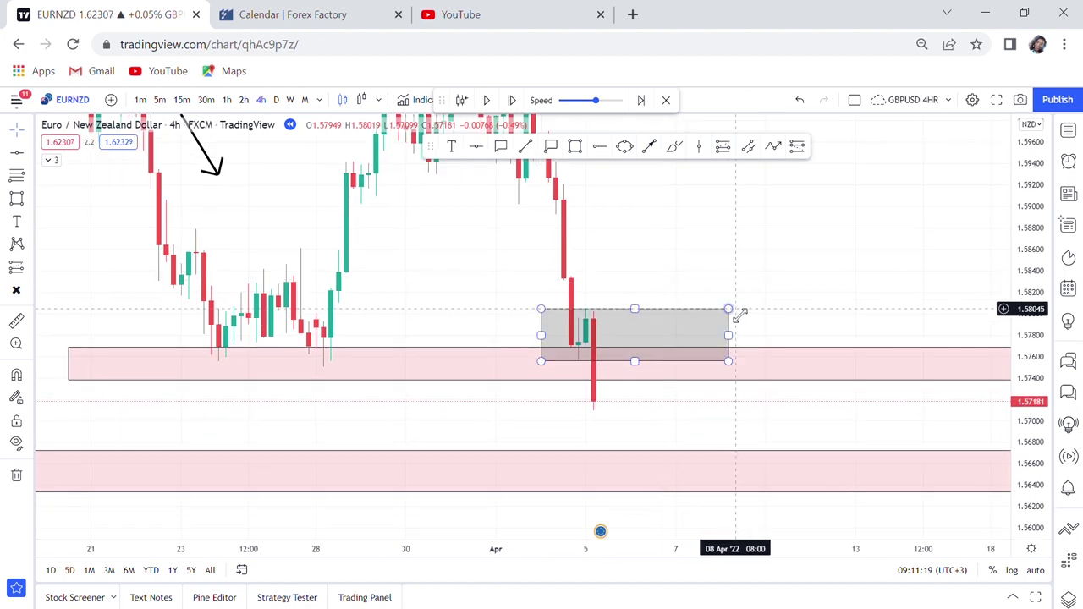
Step: Add a callout reading "wbb" at font size 32, pointing into the grey rectangle at about 1.578 on 6 Apr
{"action": "left_click", "coordinate": [500, 146]}
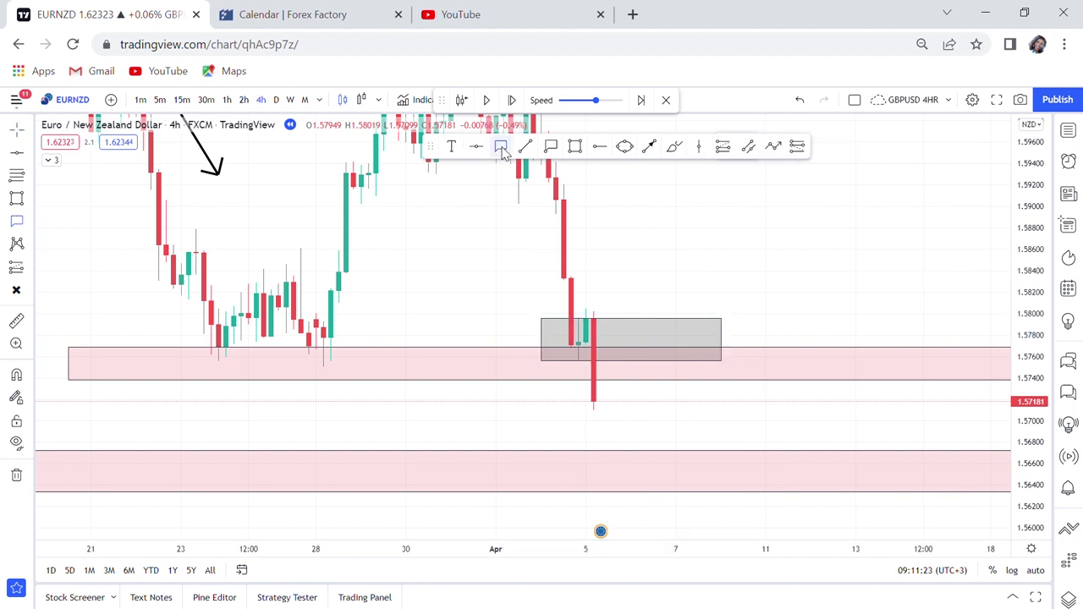
{"action": "left_click", "coordinate": [657, 348]}
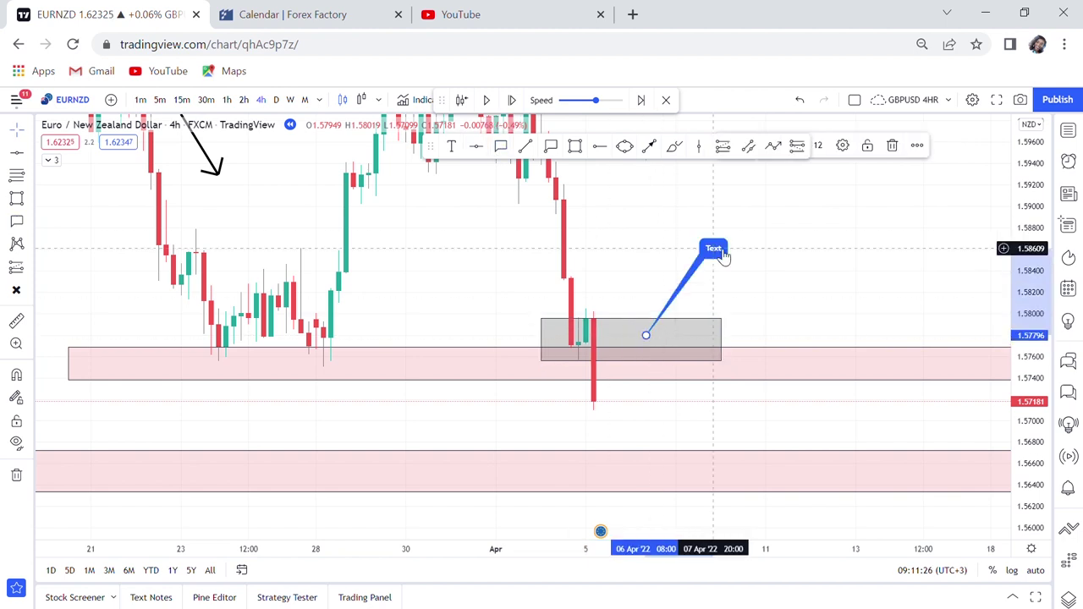
{"action": "left_click", "coordinate": [724, 255]}
{"action": "type", "text": "w"}
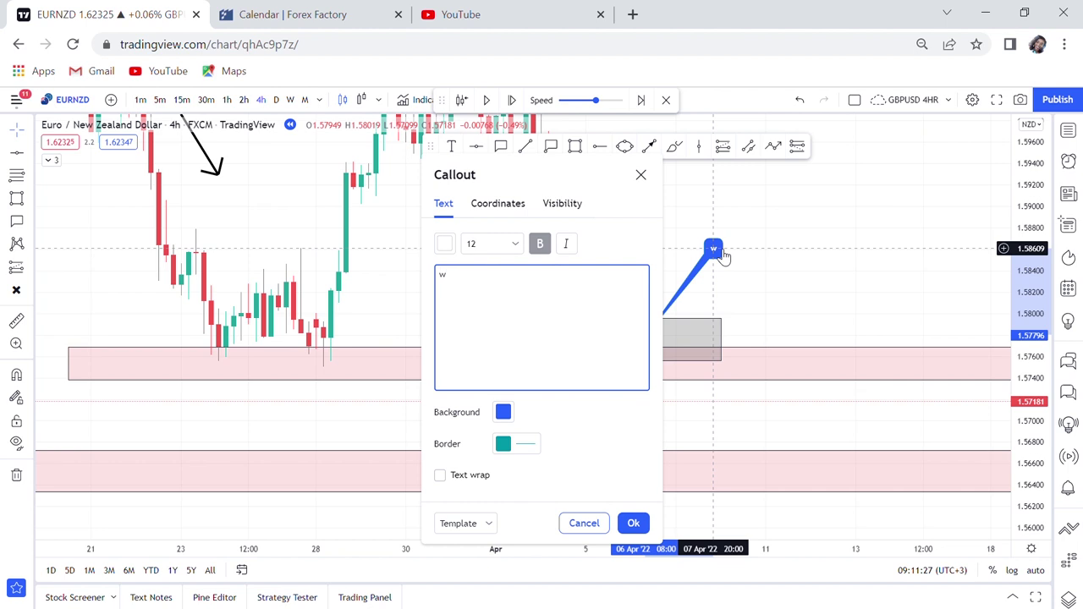
{"action": "type", "text": "bb"}
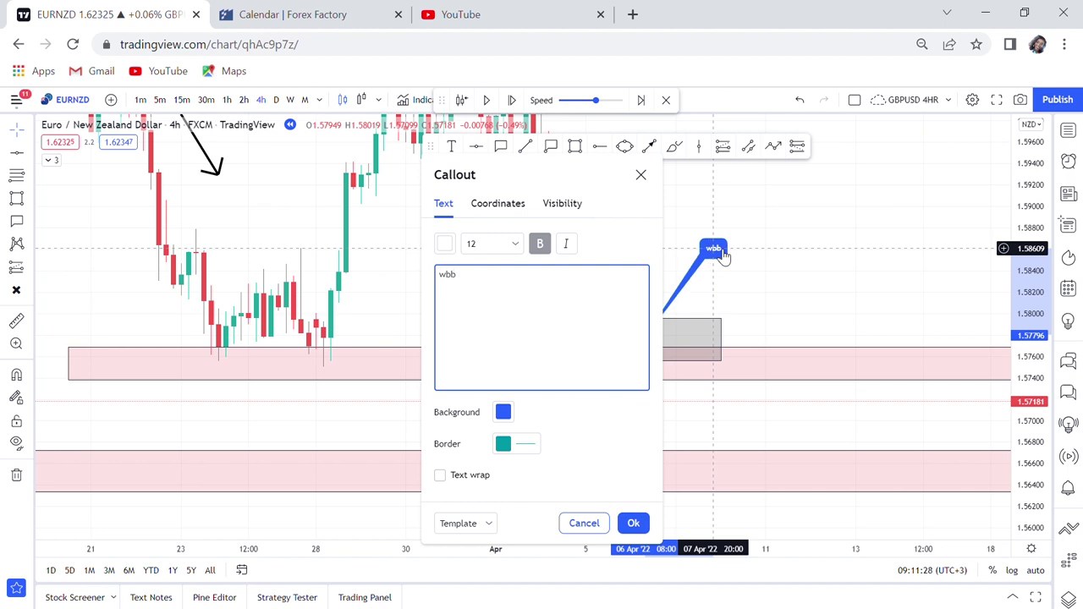
{"action": "left_click", "coordinate": [518, 244]}
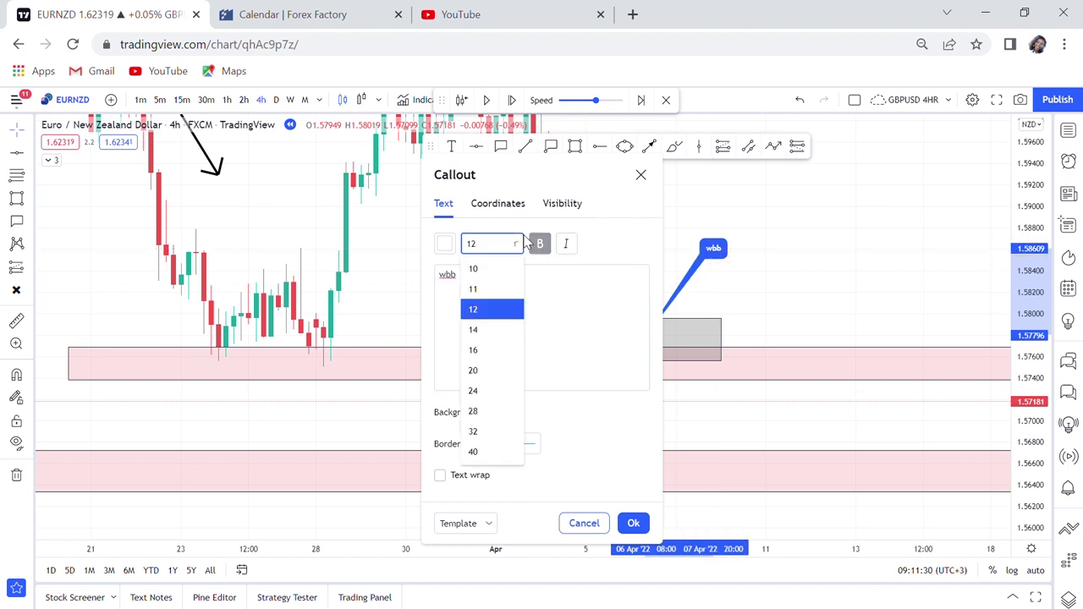
{"action": "left_click", "coordinate": [483, 431]}
{"action": "key", "text": "Return"}
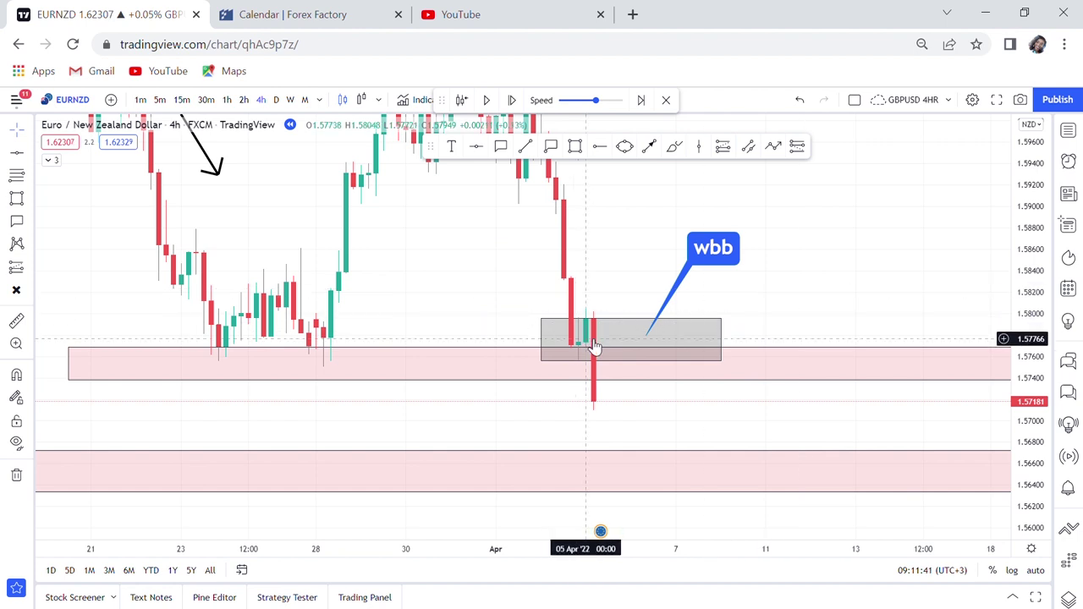
Step: Resize the grey rectangle so its upper edge is at 1.58050 and it ends on 8 Apr 08:00
{"action": "left_click_drag", "start_coordinate": [1028, 355], "coordinate": [1010, 269]}
{"action": "left_click", "coordinate": [725, 314]}
{"action": "left_click_drag", "start_coordinate": [731, 314], "coordinate": [740, 300]}
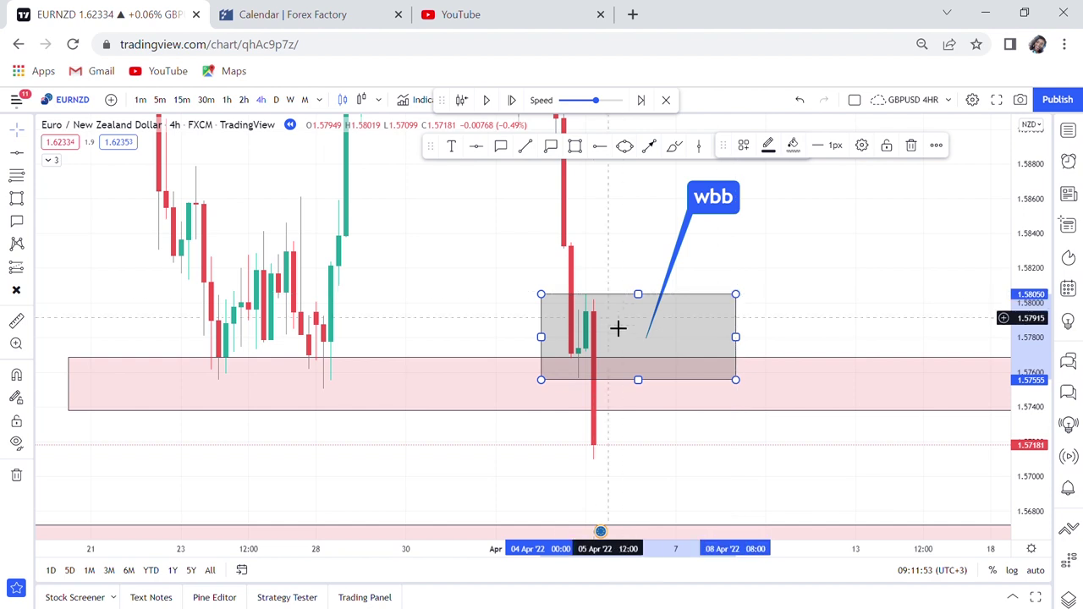
Step: Measure the price drop from the top of the latest candles in the grey rectangle to the low of the last red candle
{"action": "left_click", "coordinate": [16, 320]}
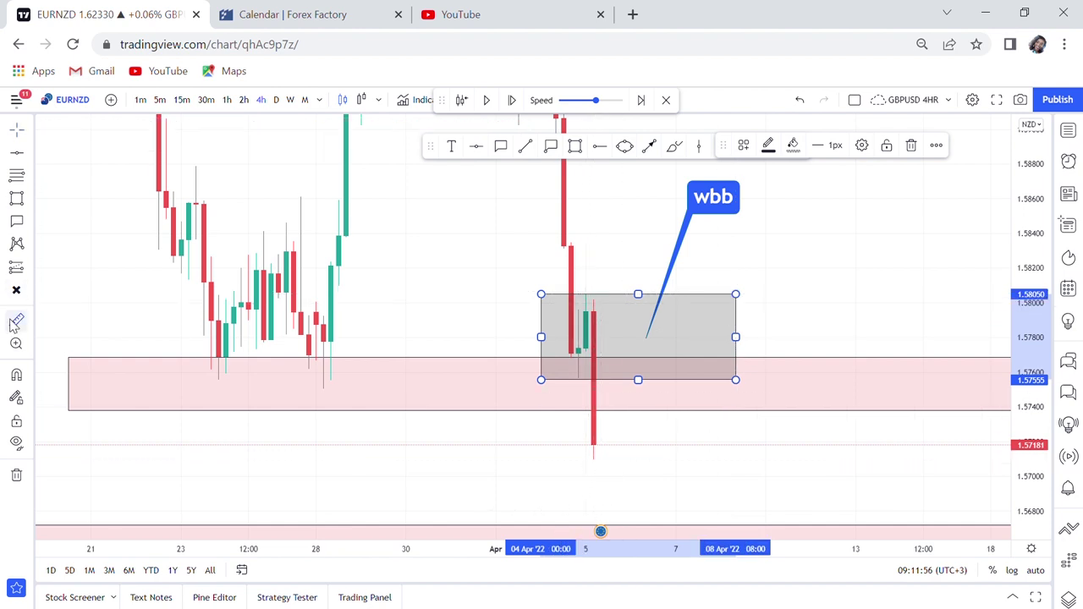
{"action": "left_click", "coordinate": [575, 314]}
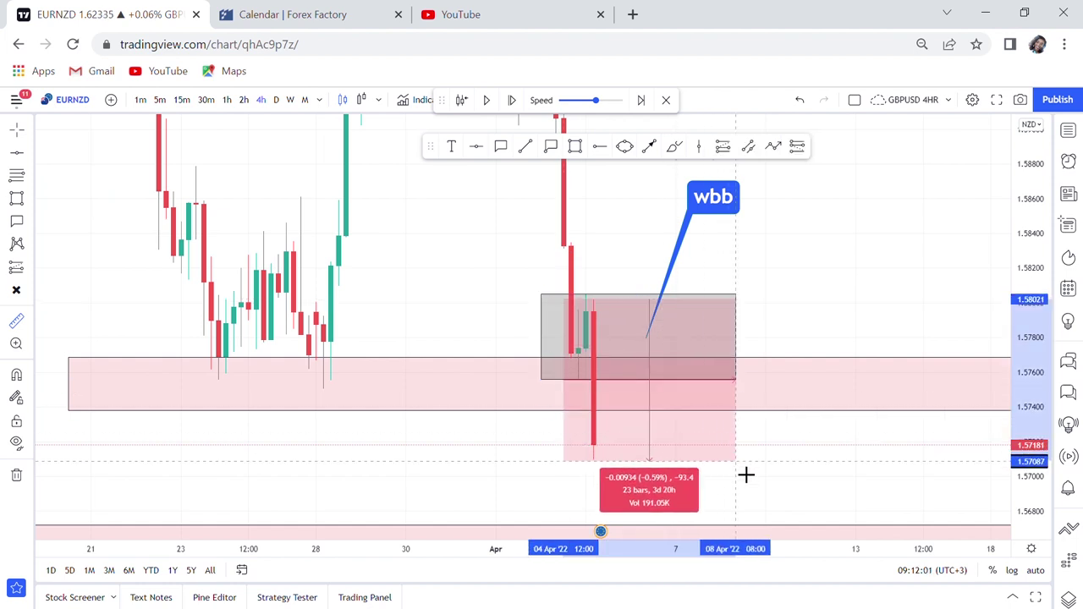
{"action": "left_click", "coordinate": [829, 452]}
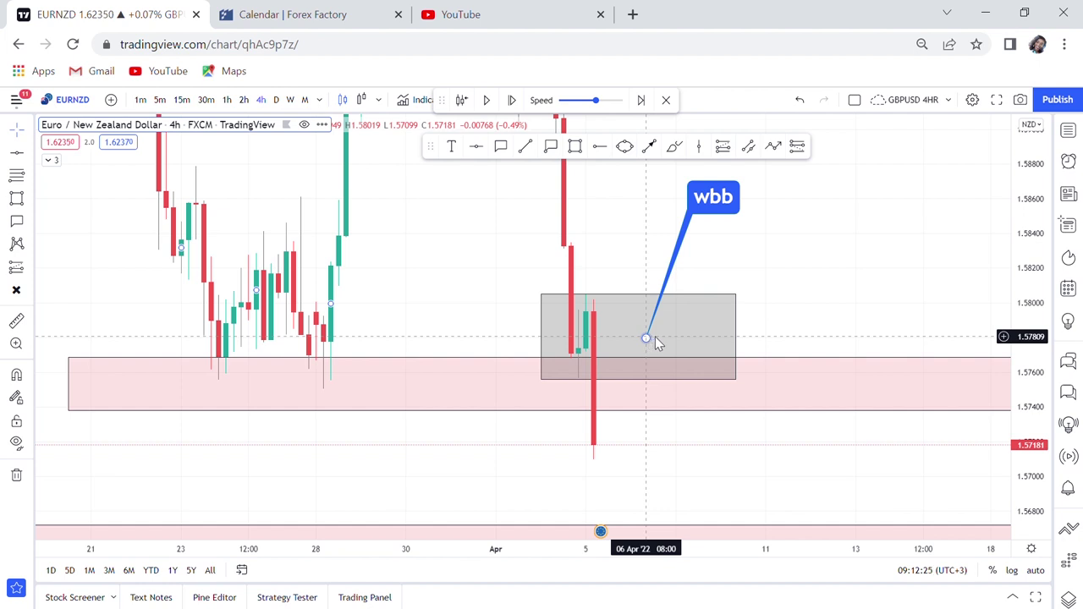
Step: Resize the lower pink support zone so its lower edge is at 1.56403 and it ends on 19 Apr 08:00
{"action": "scroll", "coordinate": [720, 350], "scroll_direction": "down", "scroll_amount": 2}
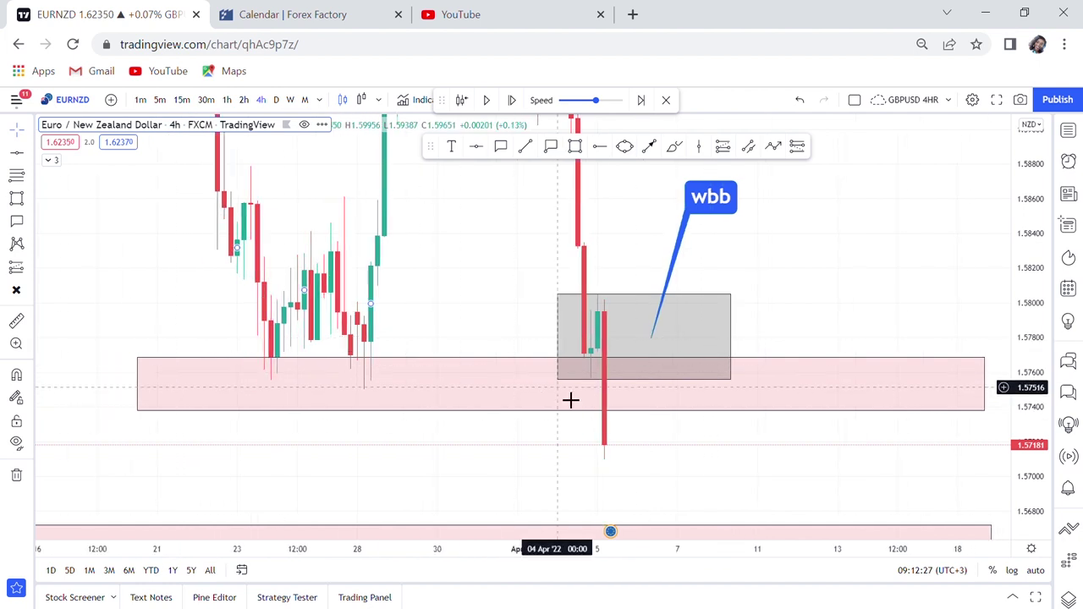
{"action": "left_click_drag", "start_coordinate": [1035, 186], "coordinate": [1034, 258]}
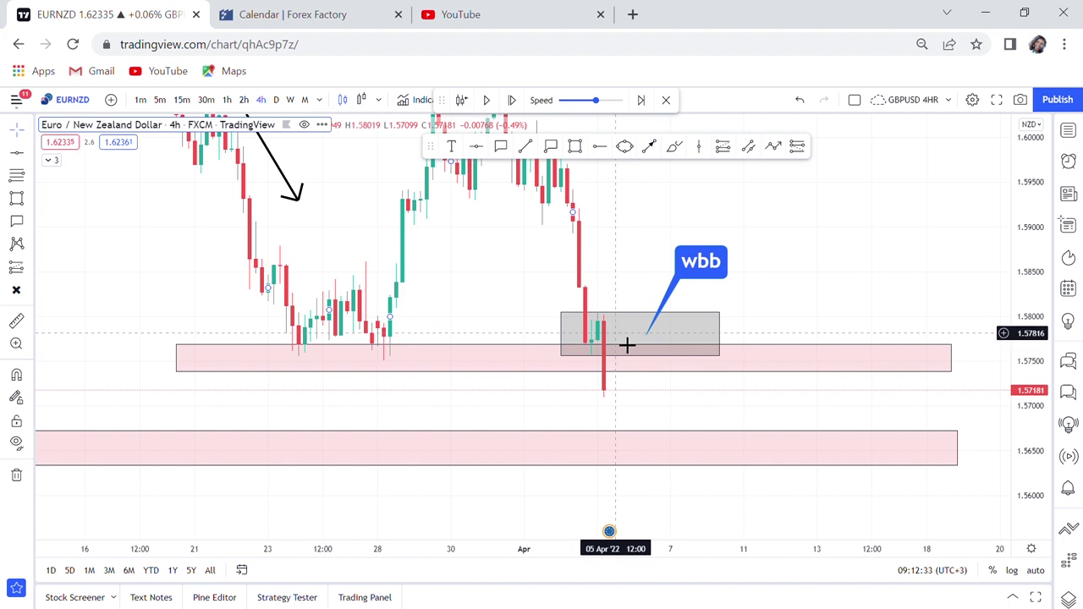
{"action": "scroll", "coordinate": [606, 377], "scroll_direction": "down", "scroll_amount": 5}
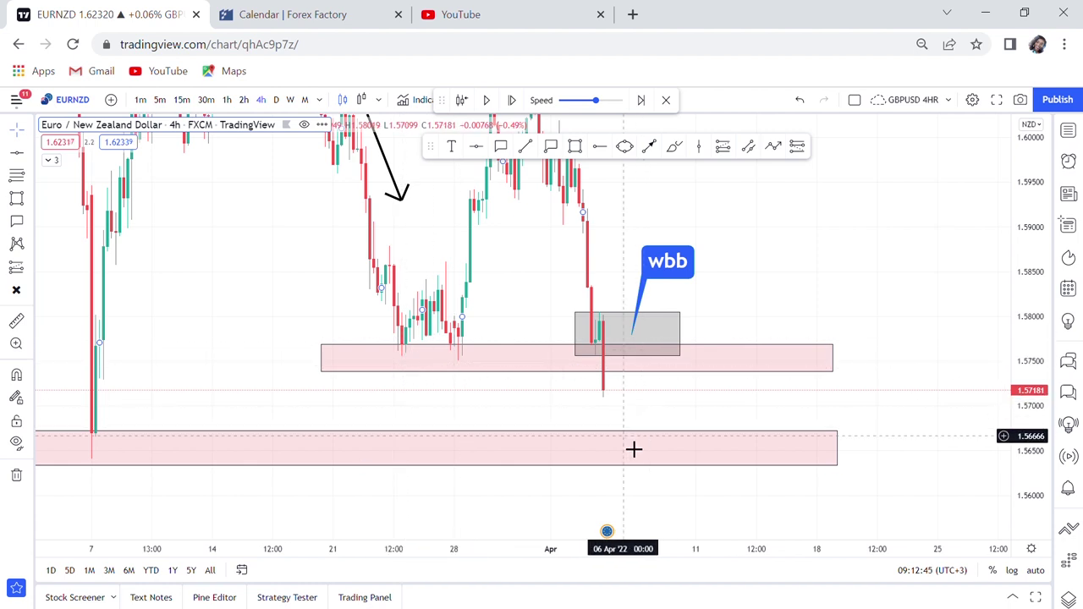
{"action": "left_click_drag", "start_coordinate": [677, 422], "coordinate": [697, 372]}
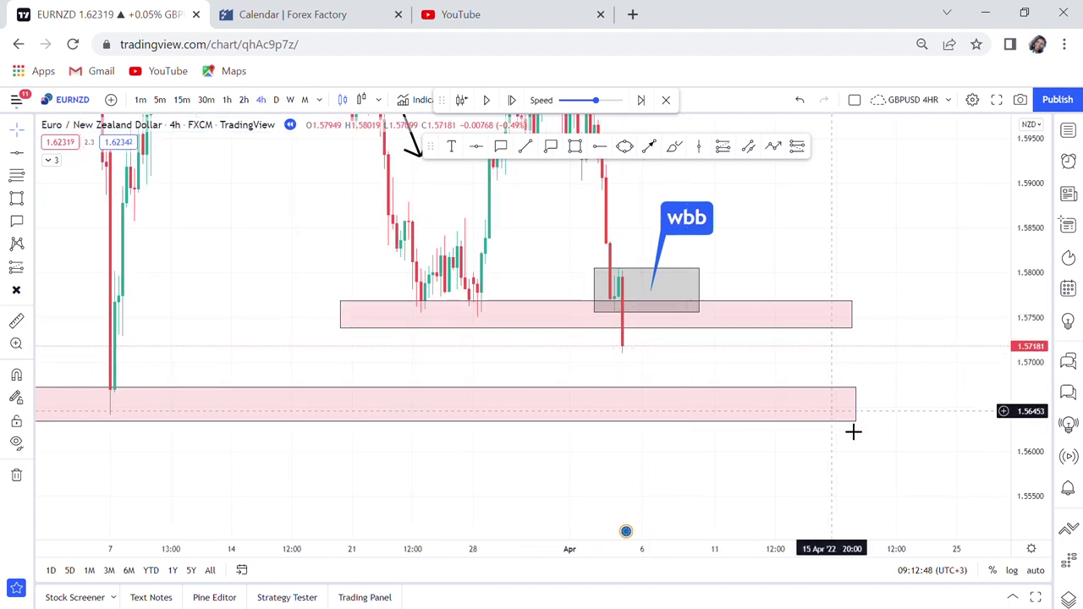
{"action": "left_click_drag", "start_coordinate": [865, 438], "coordinate": [877, 432]}
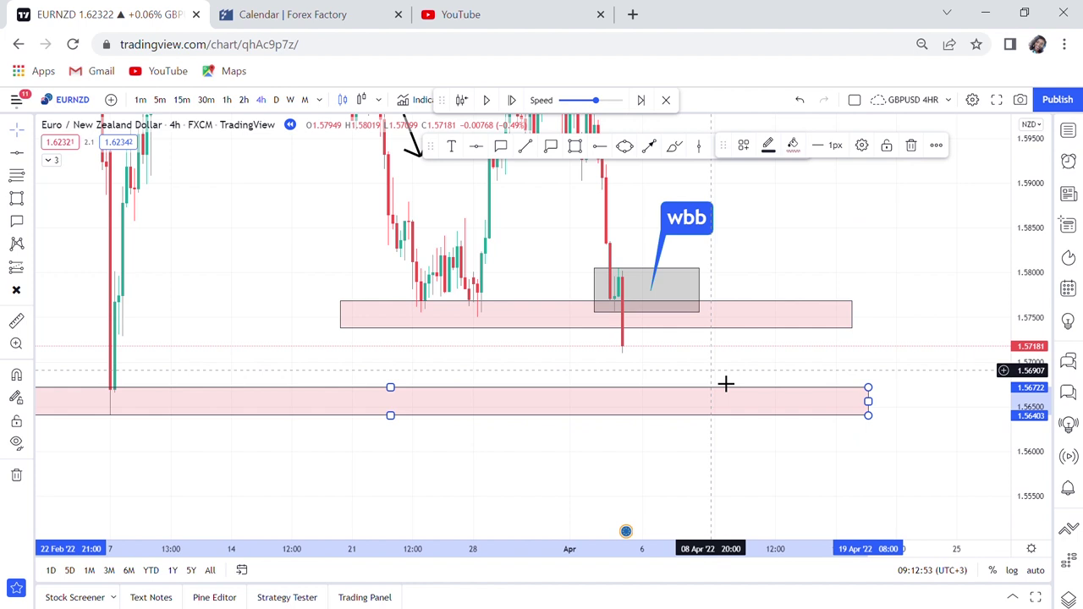
Step: Advance the bar replay by one candle
{"action": "left_click", "coordinate": [512, 102]}
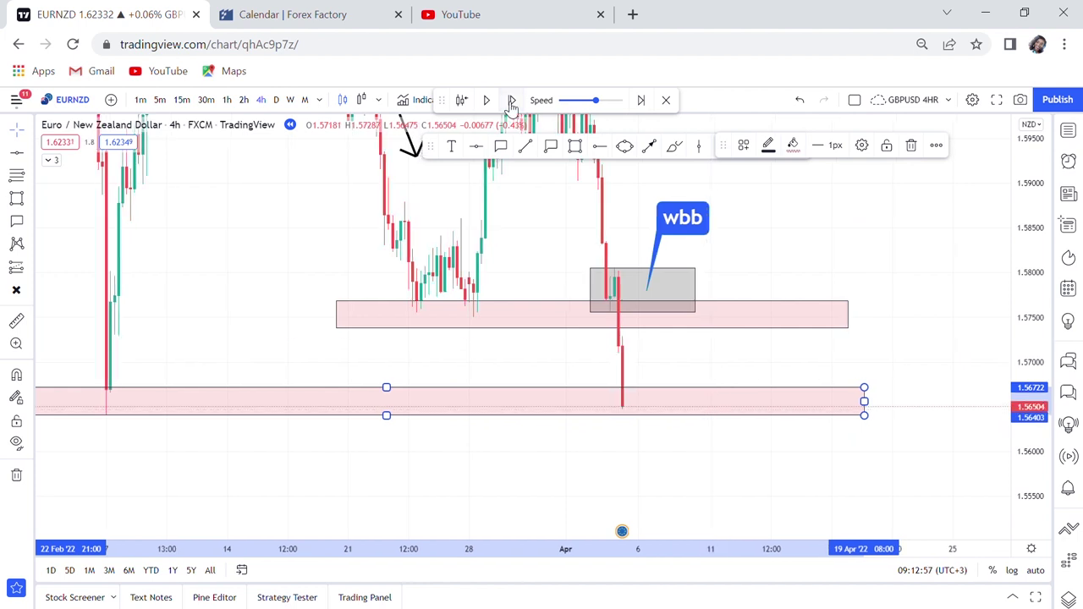
{"action": "left_click_drag", "start_coordinate": [813, 357], "coordinate": [881, 281]}
{"action": "left_click_drag", "start_coordinate": [1045, 415], "coordinate": [1026, 372]}
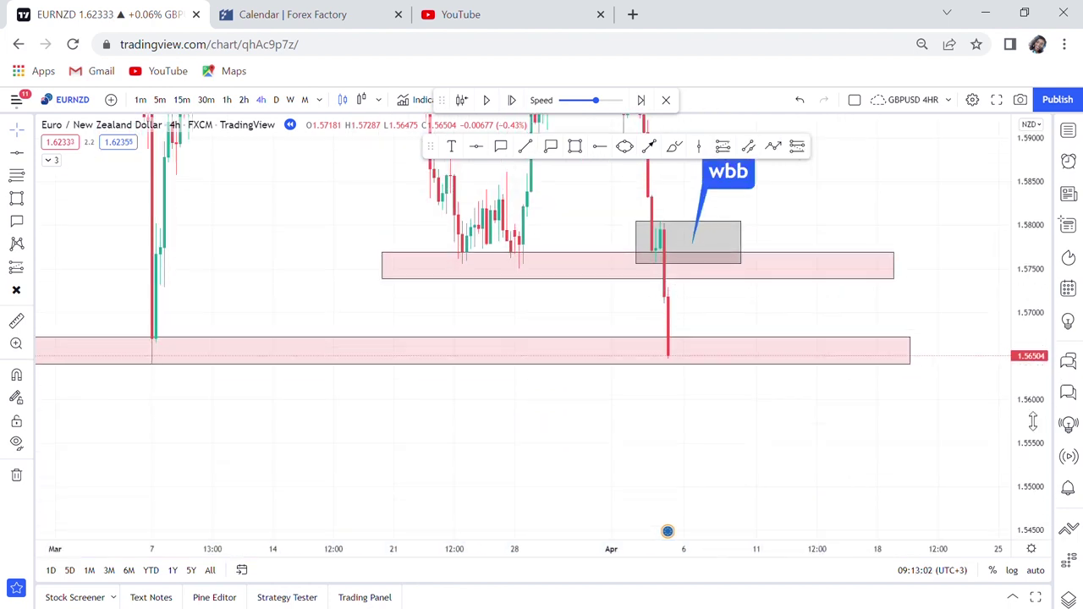
Step: Measure the price drop from the green candle in the grey rectangle down to the latest candle's close in the lower zone
{"action": "left_click", "coordinate": [16, 321]}
{"action": "left_click", "coordinate": [656, 244]}
{"action": "left_click_drag", "start_coordinate": [656, 243], "coordinate": [725, 341]}
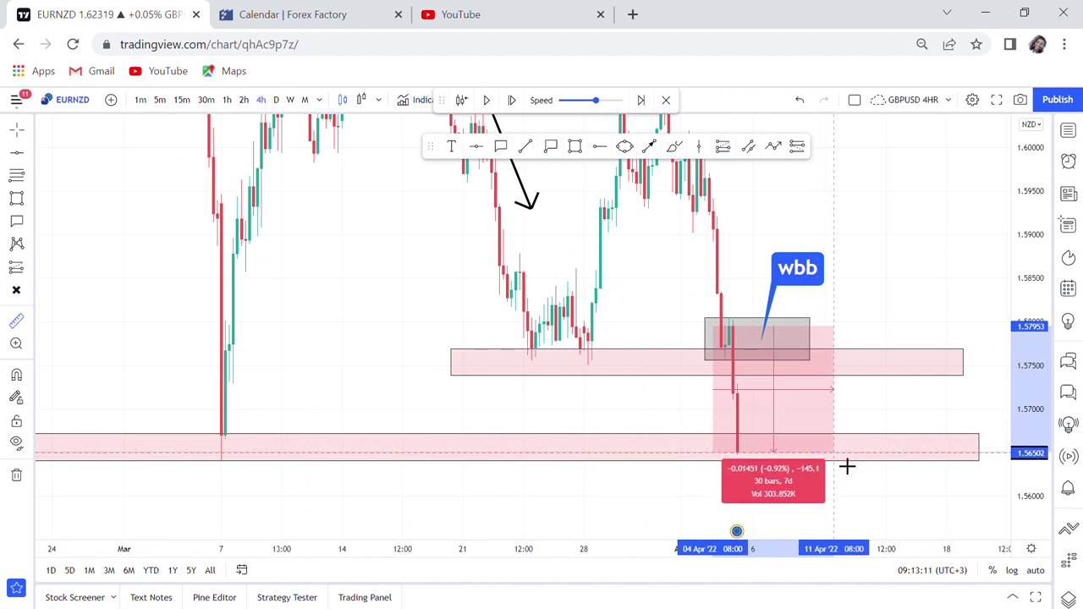
{"action": "left_click", "coordinate": [882, 449]}
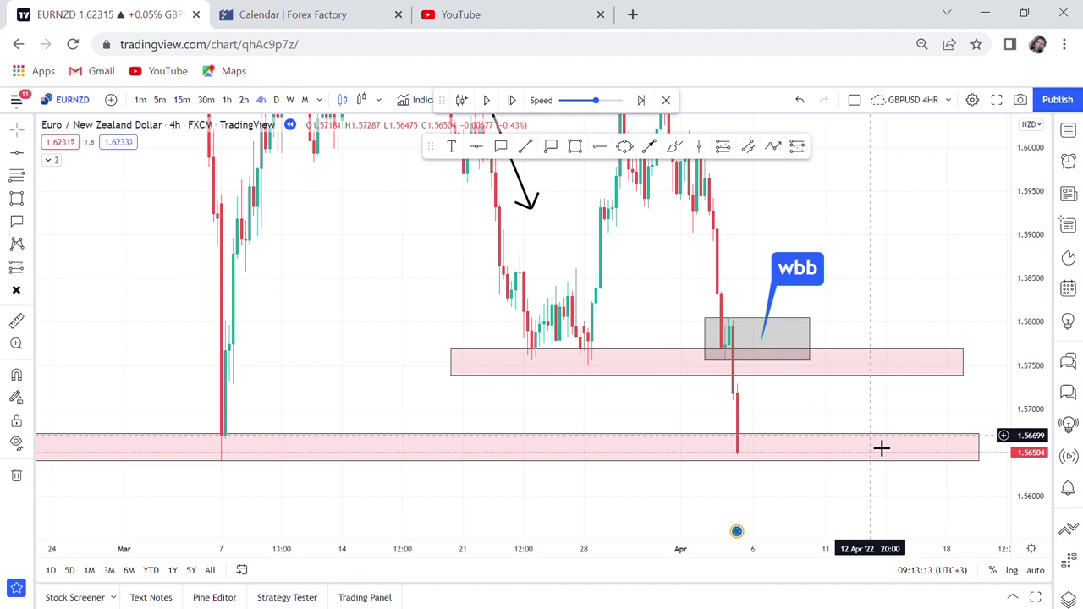
Step: Advance the bar replay by two more candles to follow the price reaction around the lower support zone
{"action": "left_click_drag", "start_coordinate": [929, 414], "coordinate": [866, 322]}
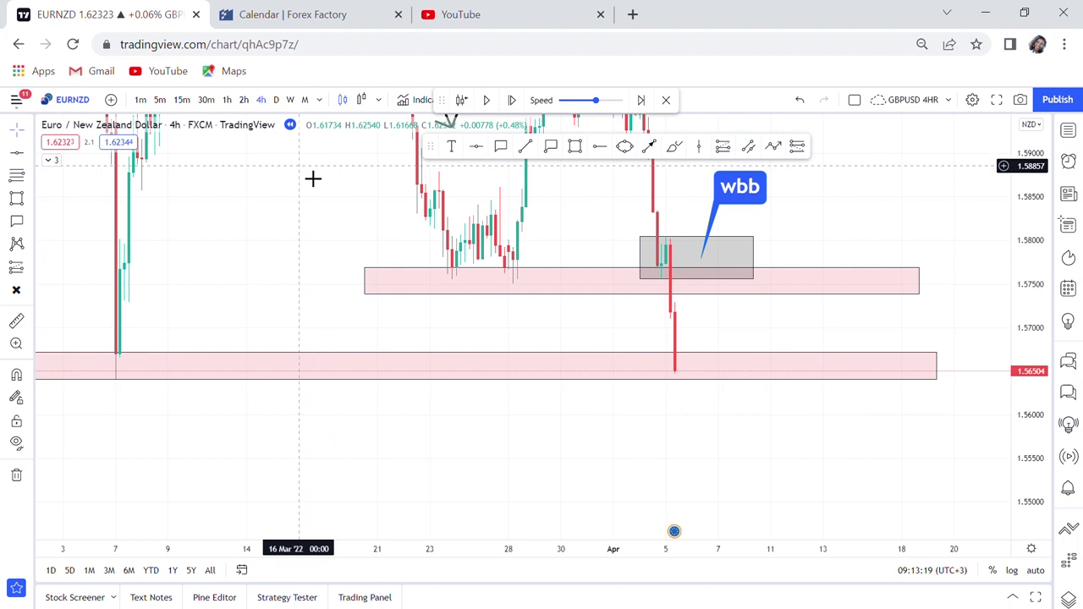
{"action": "left_click", "coordinate": [513, 101]}
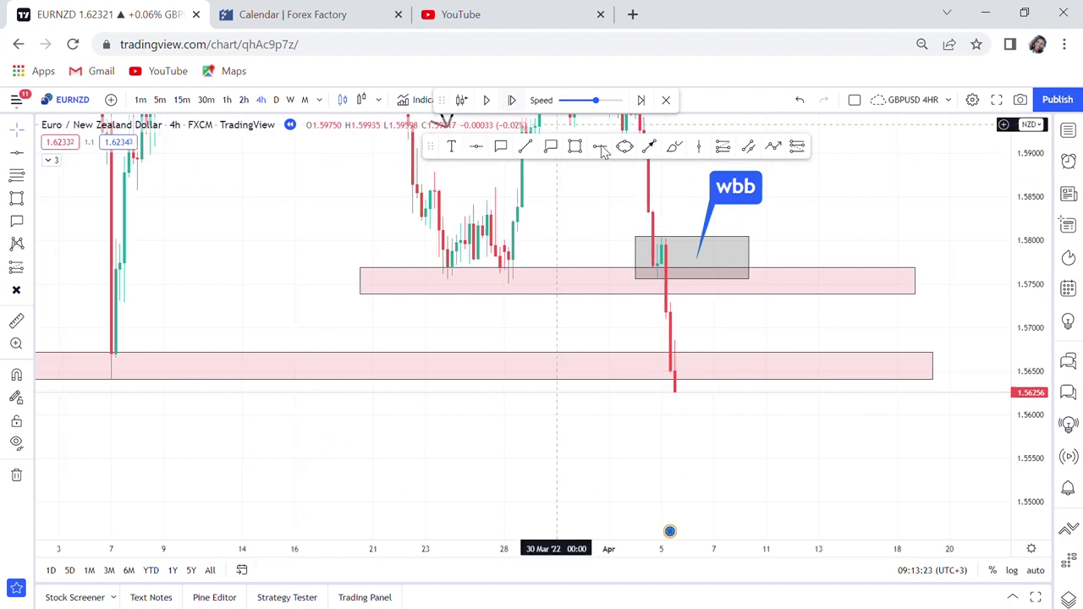
{"action": "left_click_drag", "start_coordinate": [781, 336], "coordinate": [777, 341]}
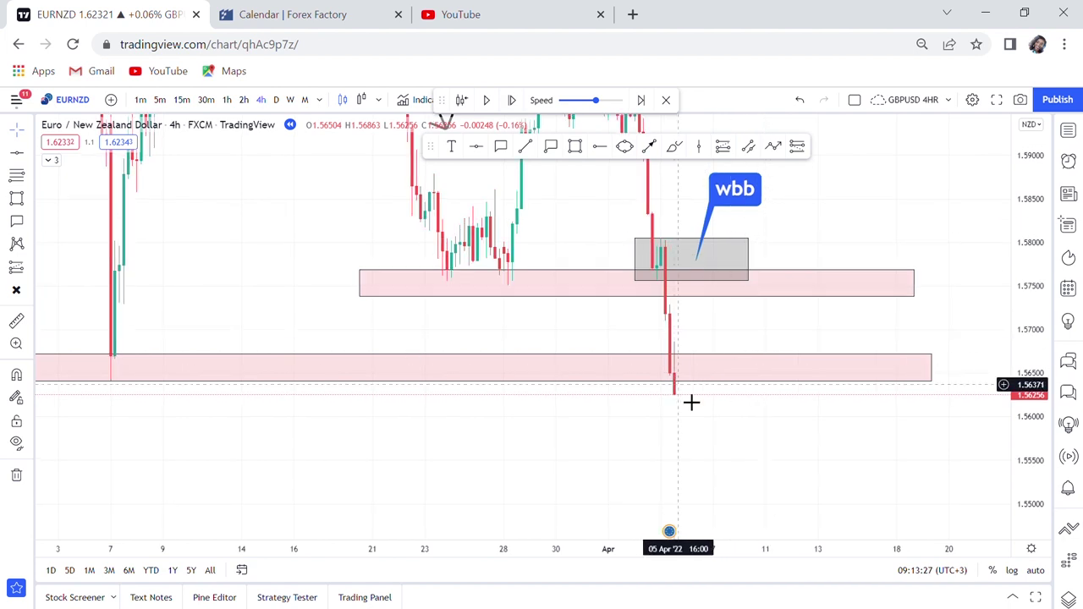
{"action": "scroll", "coordinate": [787, 411], "scroll_direction": "up", "scroll_amount": 2}
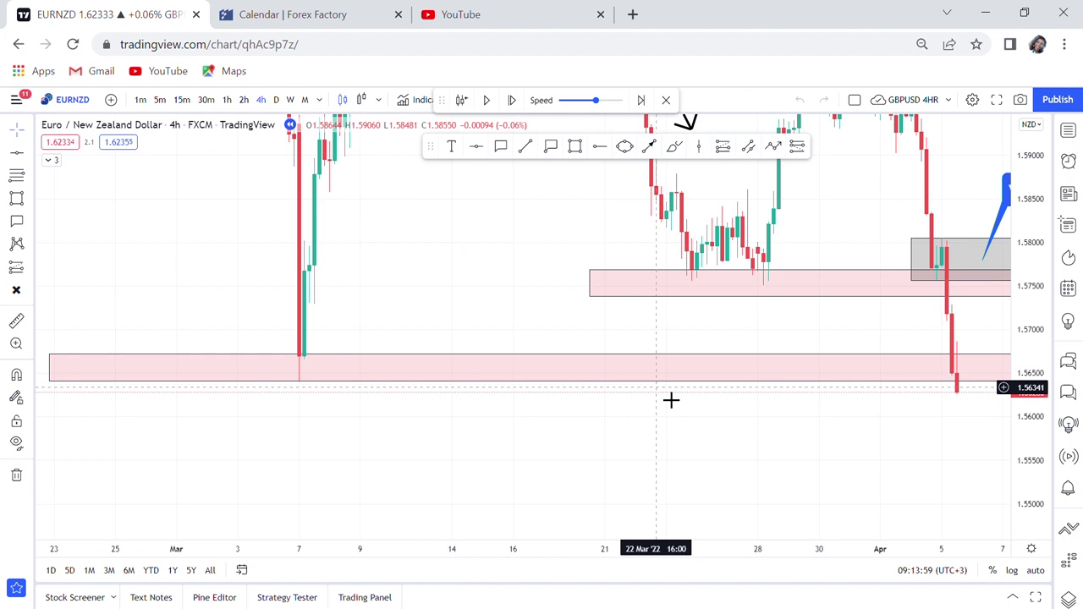
{"action": "left_click_drag", "start_coordinate": [889, 440], "coordinate": [559, 435]}
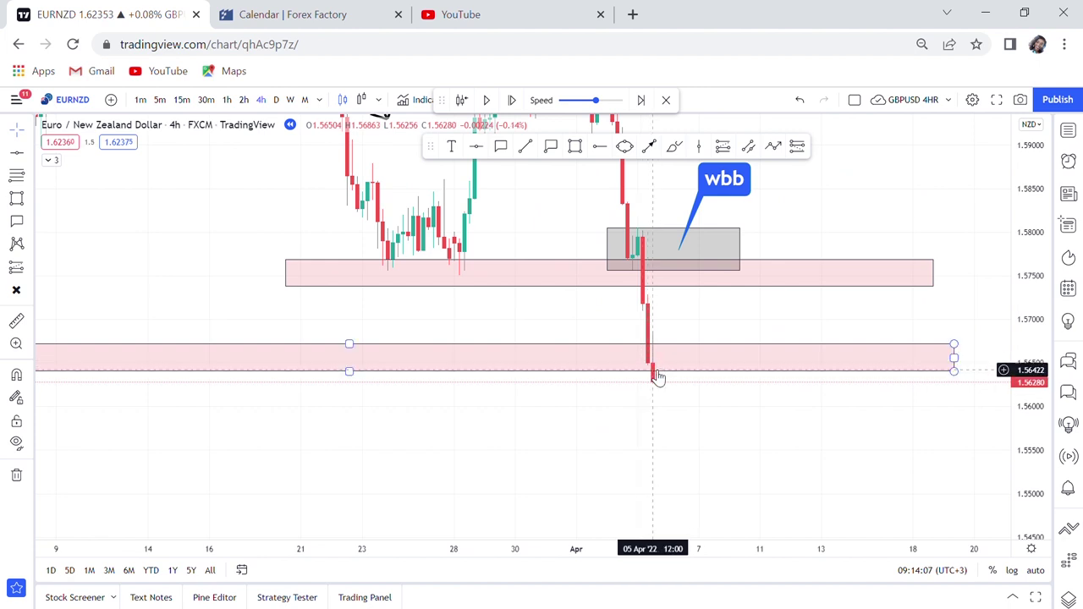
{"action": "left_click", "coordinate": [512, 101]}
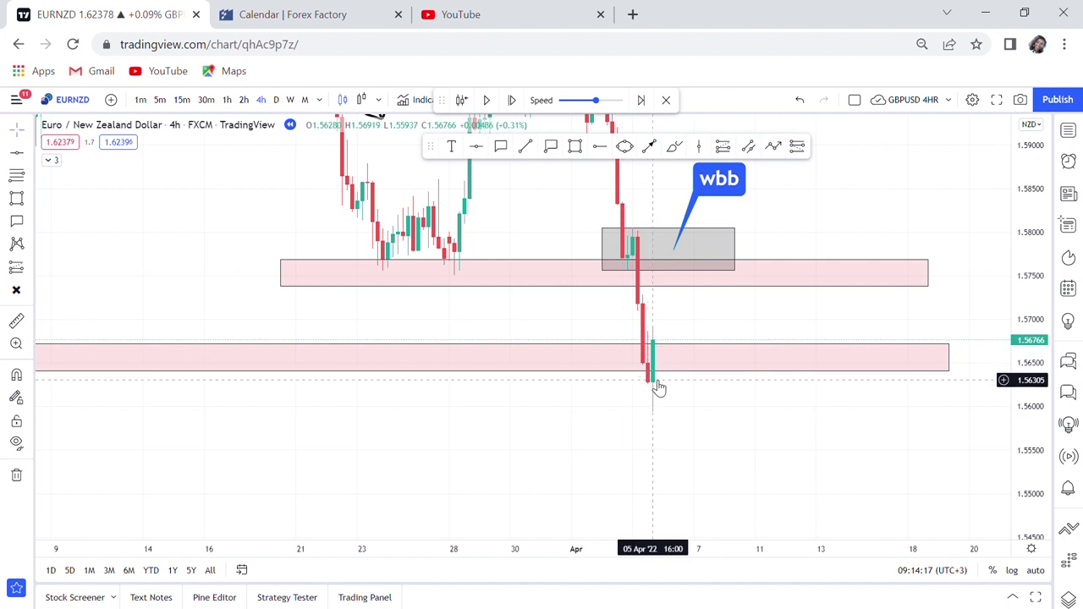
{"action": "scroll", "coordinate": [659, 388], "scroll_direction": "up", "scroll_amount": 1}
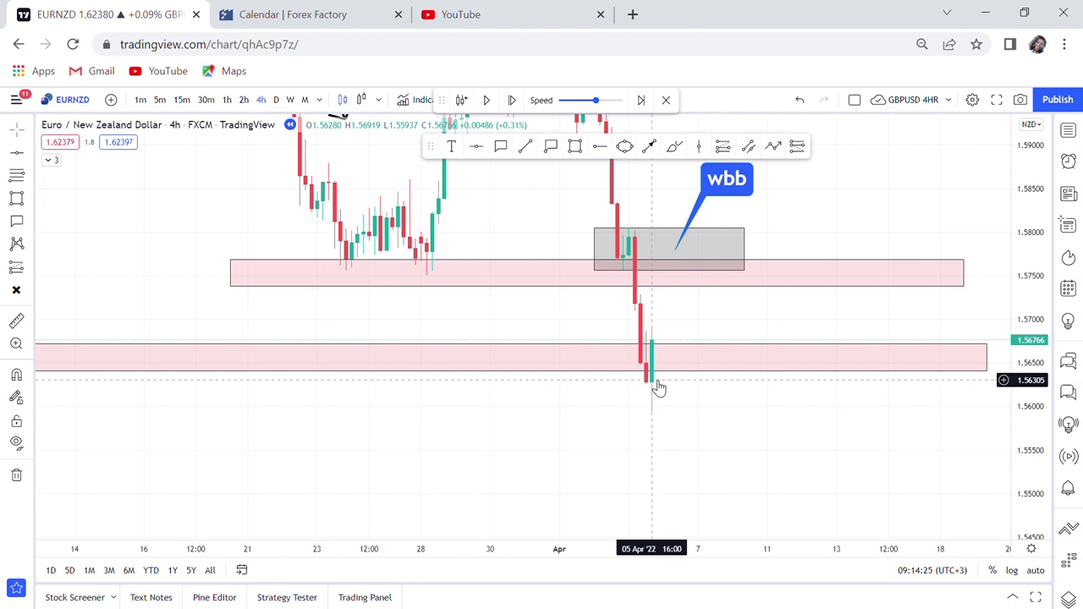
{"action": "scroll", "coordinate": [658, 388], "scroll_direction": "down", "scroll_amount": 3}
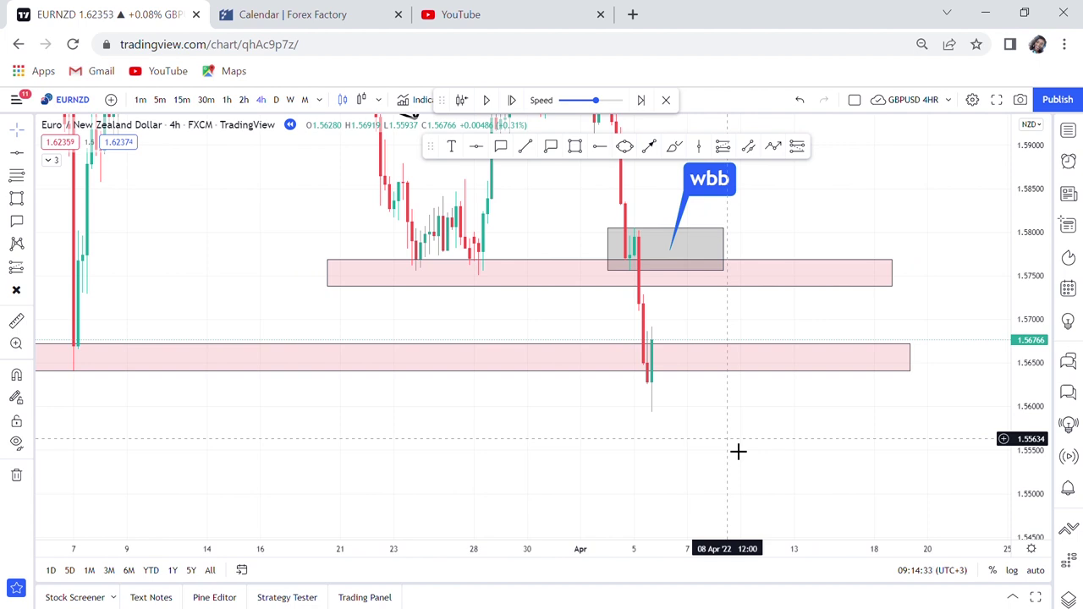
Step: Place a text note in the empty area above the wbb callout, reading "4hr = no double bottom"
{"action": "left_click_drag", "start_coordinate": [844, 254], "coordinate": [730, 439]}
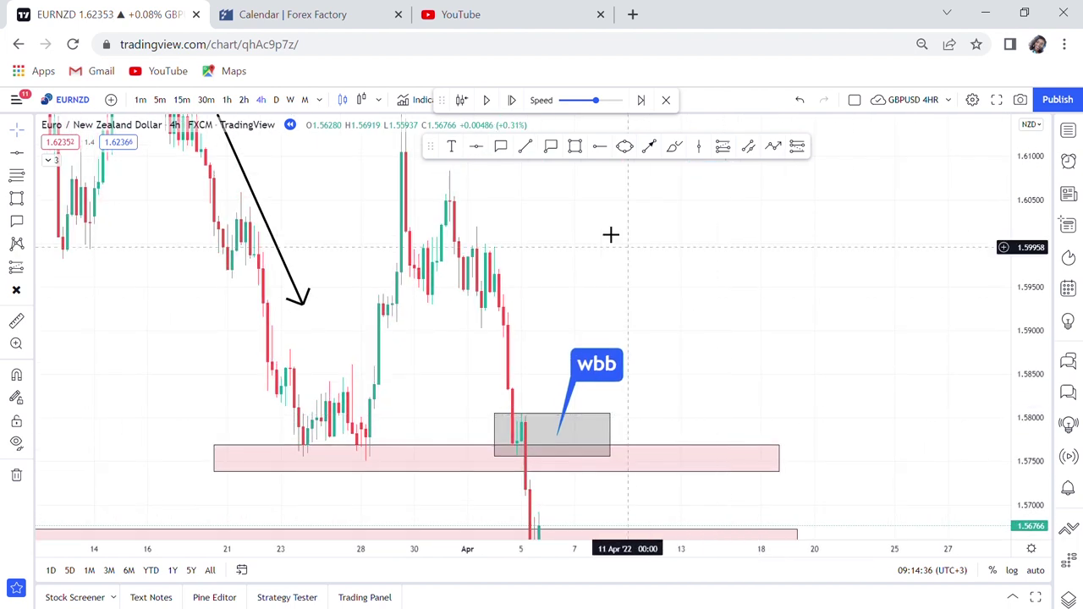
{"action": "left_click", "coordinate": [451, 148]}
{"action": "left_click", "coordinate": [625, 218]}
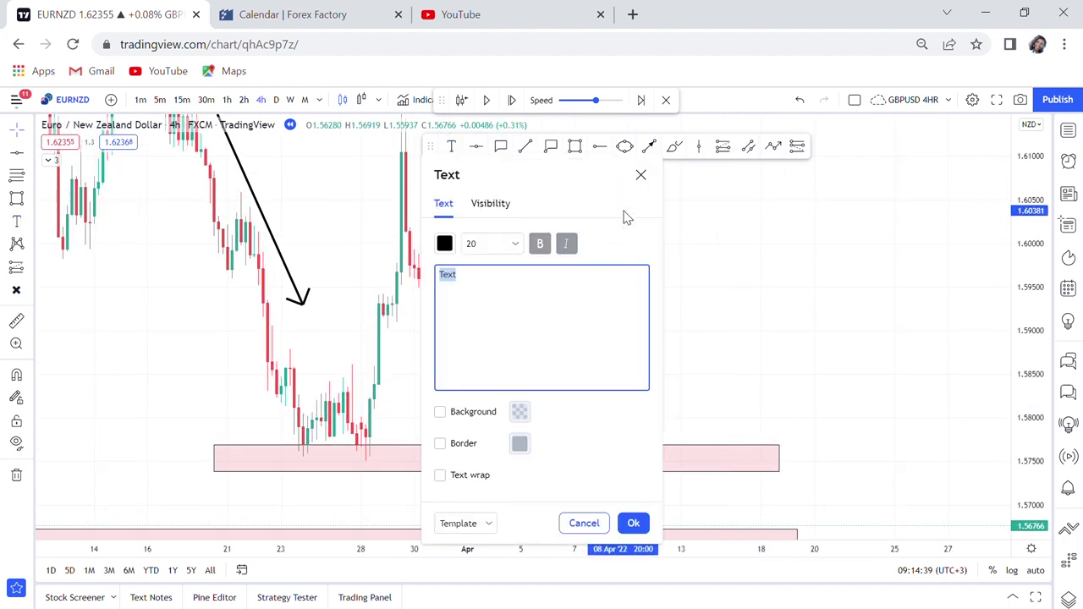
{"action": "type", "text": "4hr = no do"}
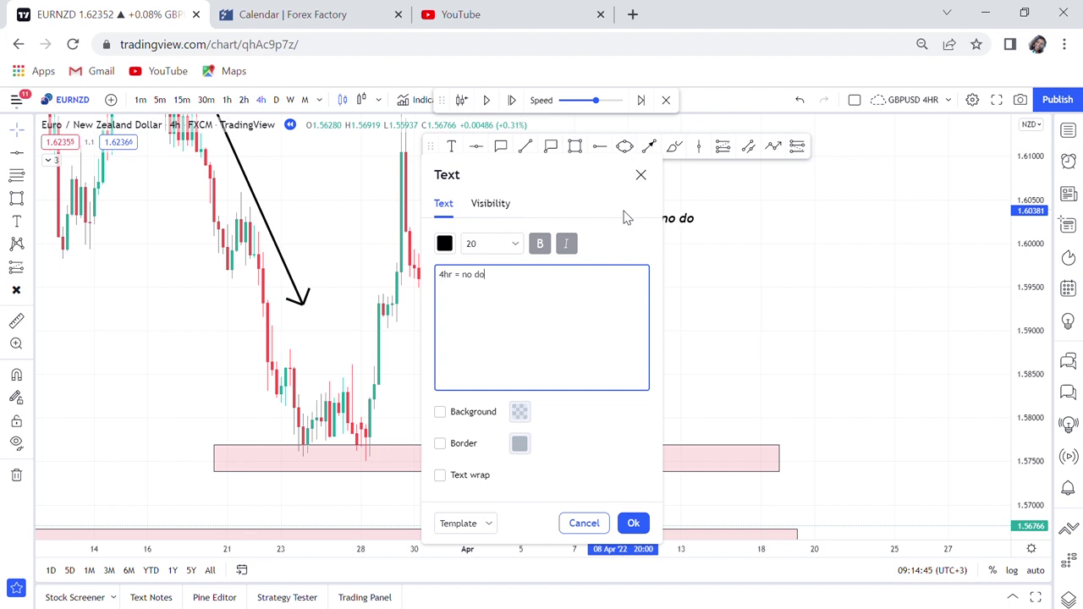
{"action": "type", "text": "uble bottom"}
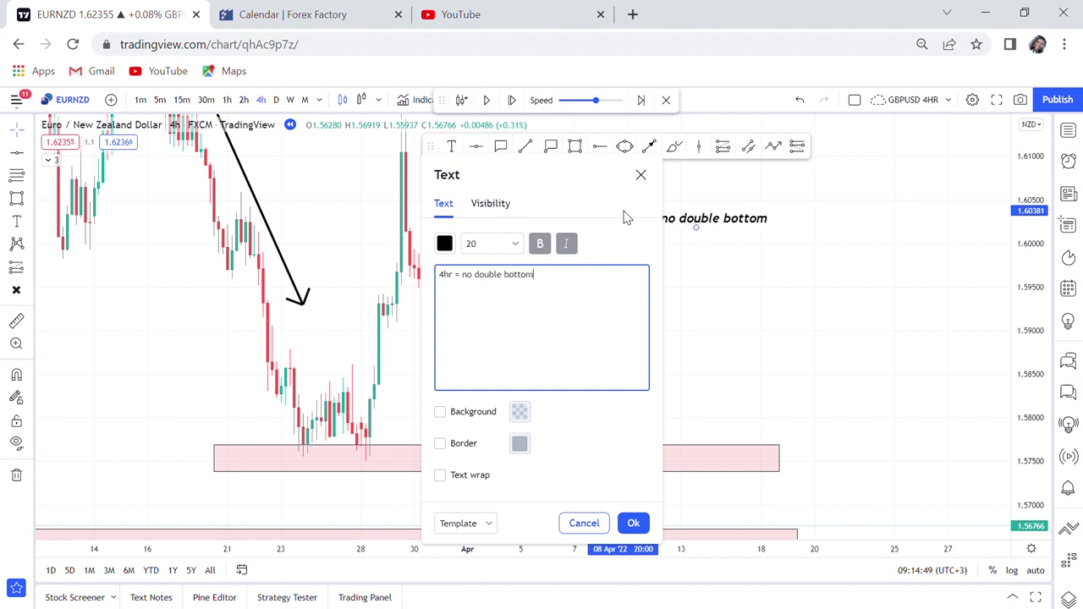
Step: Add the line "daily time frame wait candle close = ???" below a blank line, and move the note up to about 1.6066 on 8 Apr
{"action": "key", "text": "Return"}
{"action": "key", "text": "Return"}
{"action": "type", "text": "daily time frame"}
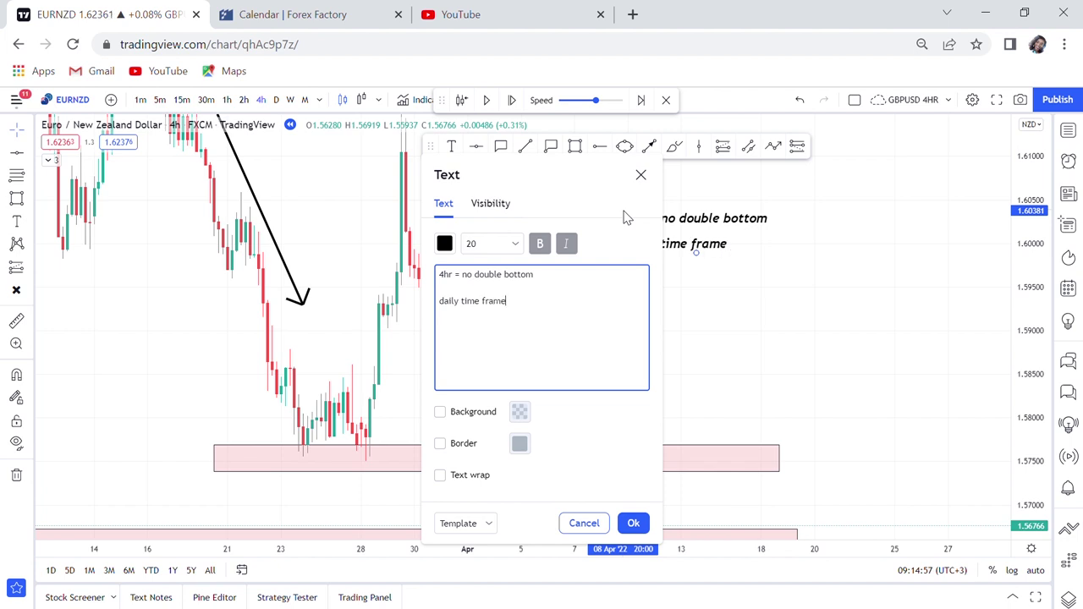
{"action": "type", "text": " wait candle clo"}
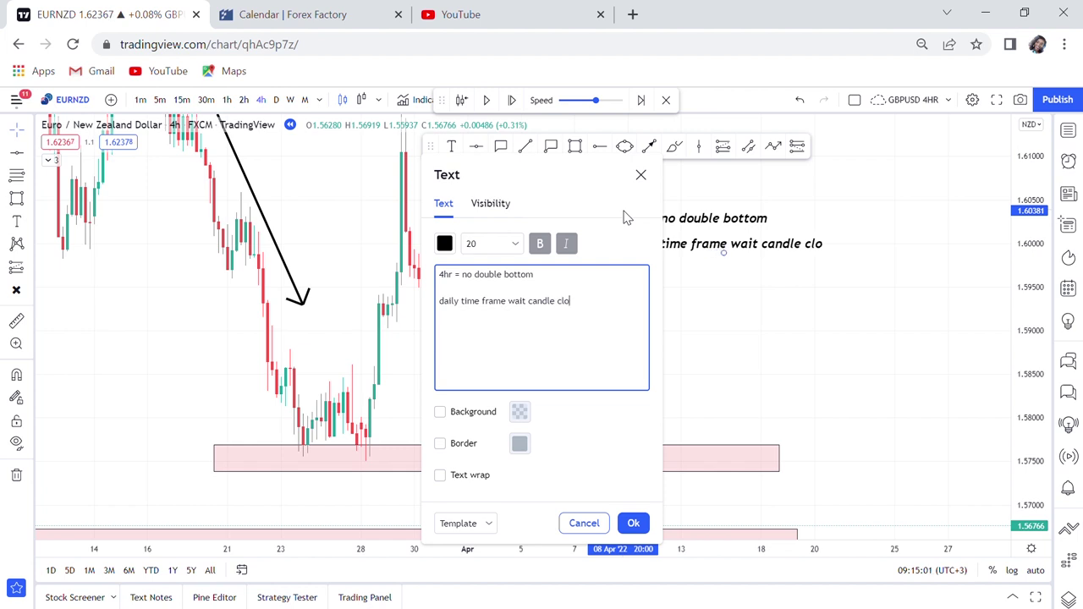
{"action": "type", "text": "se ="}
{"action": "type", "text": "???"}
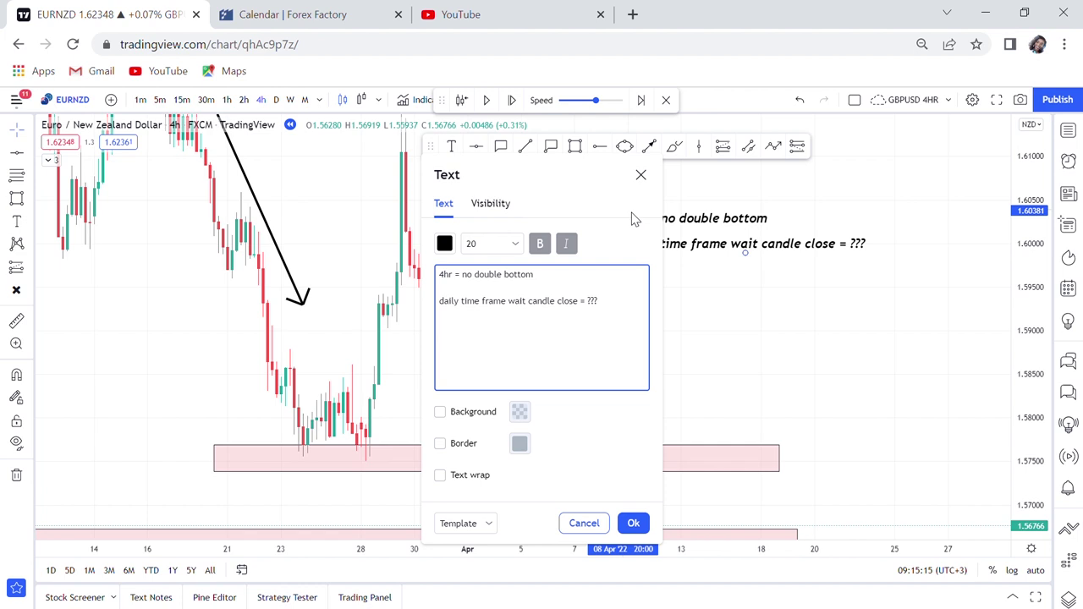
{"action": "left_click", "coordinate": [866, 293]}
{"action": "left_click_drag", "start_coordinate": [810, 252], "coordinate": [802, 233]}
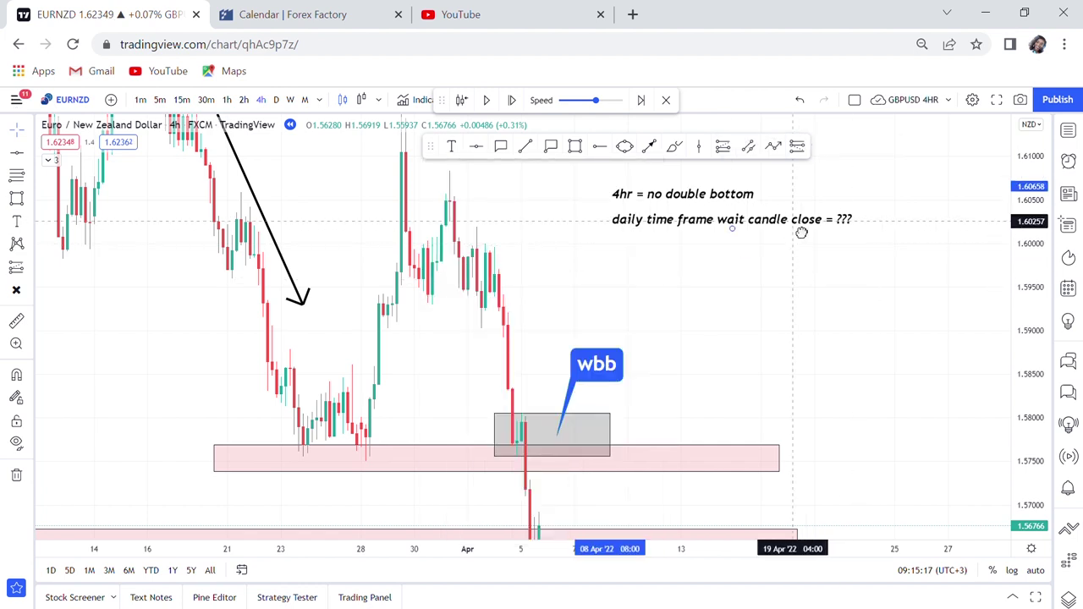
Step: Advance the bar replay by one candle to follow the price reaction at the lower support zone
{"action": "left_click_drag", "start_coordinate": [795, 399], "coordinate": [839, 255]}
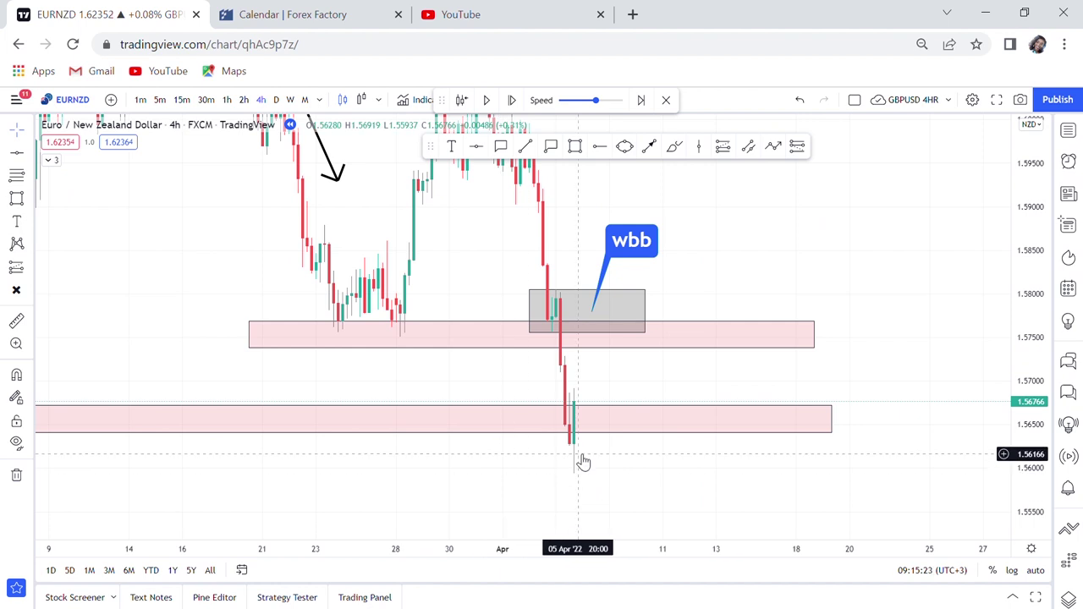
{"action": "left_click", "coordinate": [512, 101]}
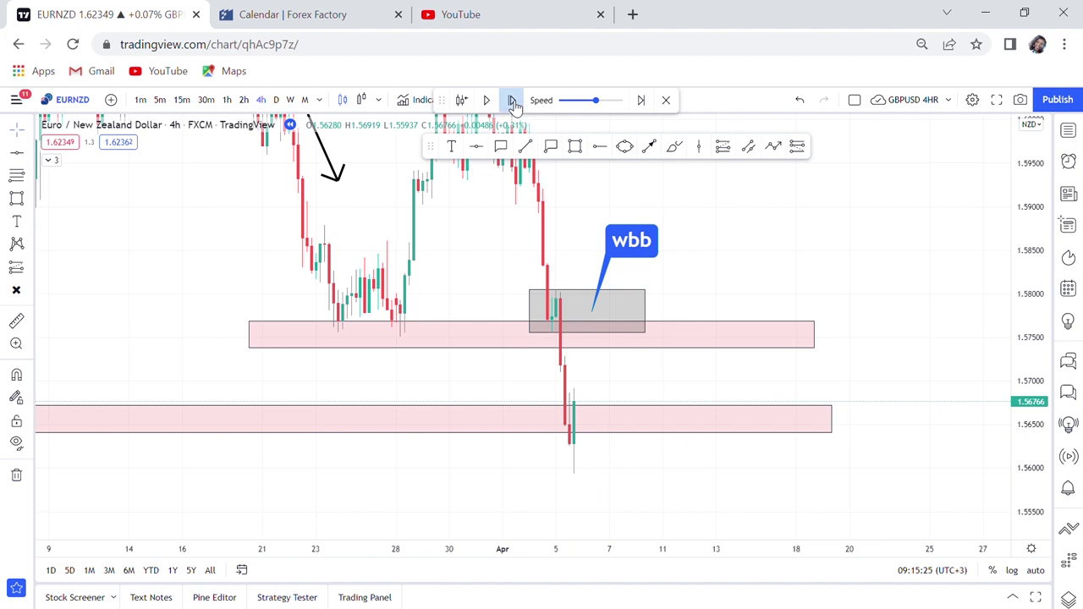
{"action": "left_click", "coordinate": [512, 101]}
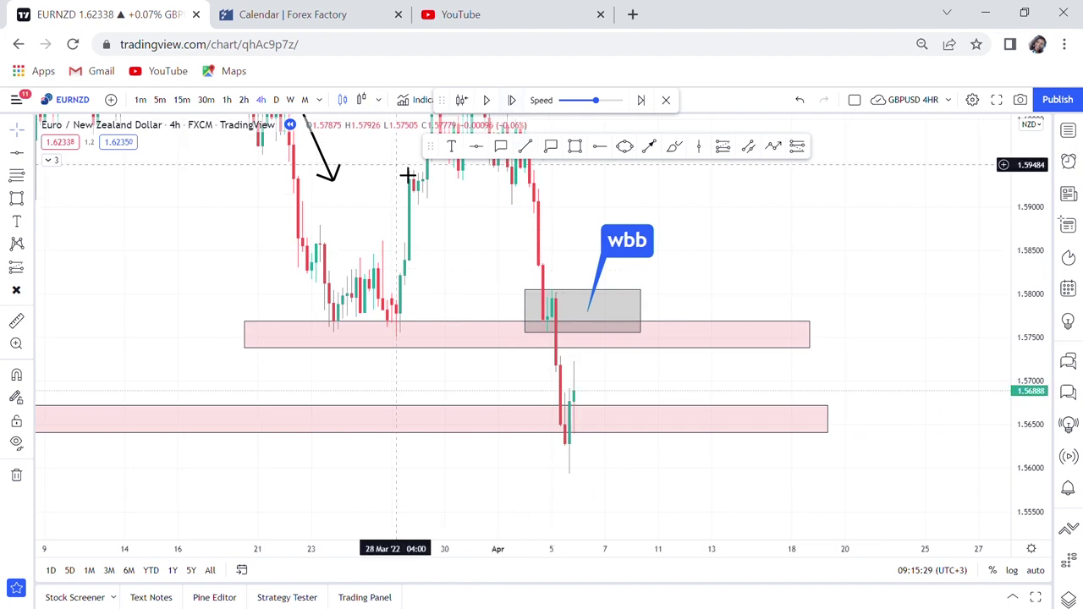
{"action": "left_click_drag", "start_coordinate": [641, 398], "coordinate": [858, 314]}
{"action": "scroll", "coordinate": [858, 314], "scroll_direction": "down", "scroll_amount": 1}
{"action": "left_click", "coordinate": [562, 354]}
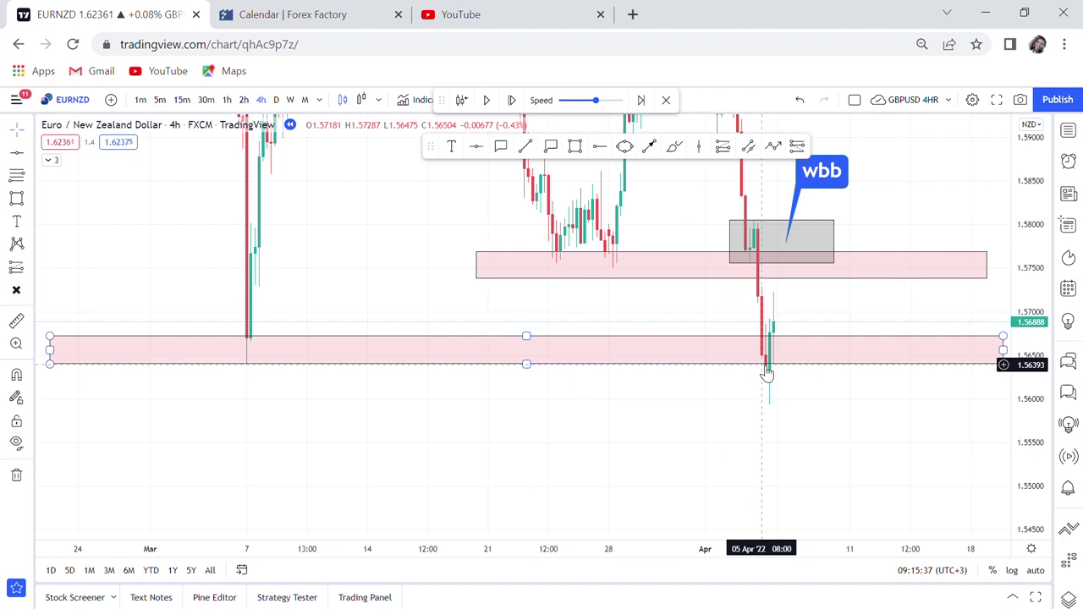
Step: Switch the chart to the daily time frame and examine the candles around both support zones and the preceding highs
{"action": "left_click", "coordinate": [274, 100]}
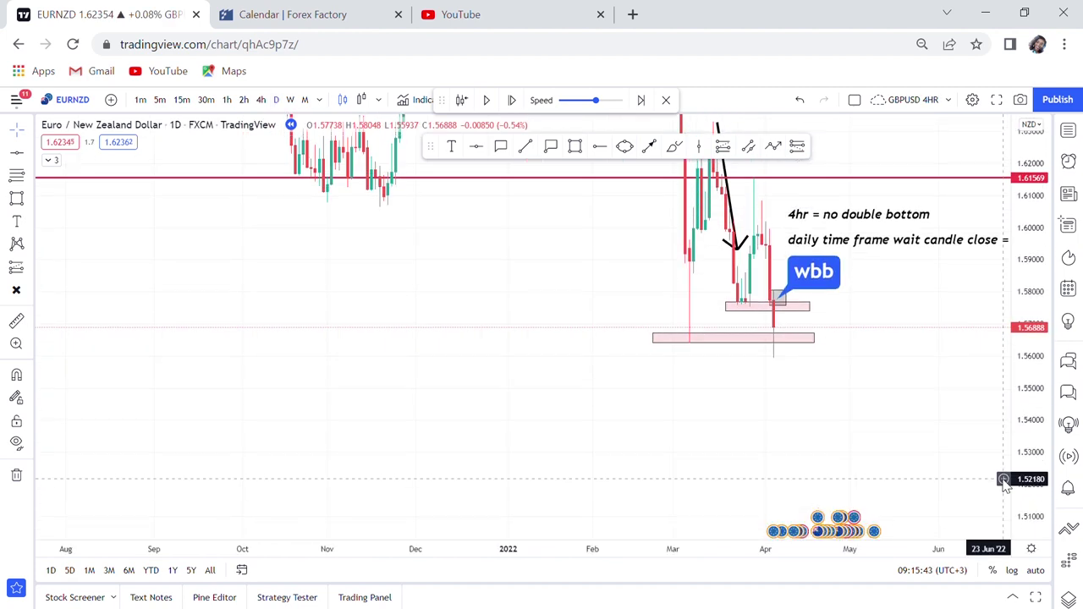
{"action": "scroll", "coordinate": [801, 408], "scroll_direction": "up", "scroll_amount": 5}
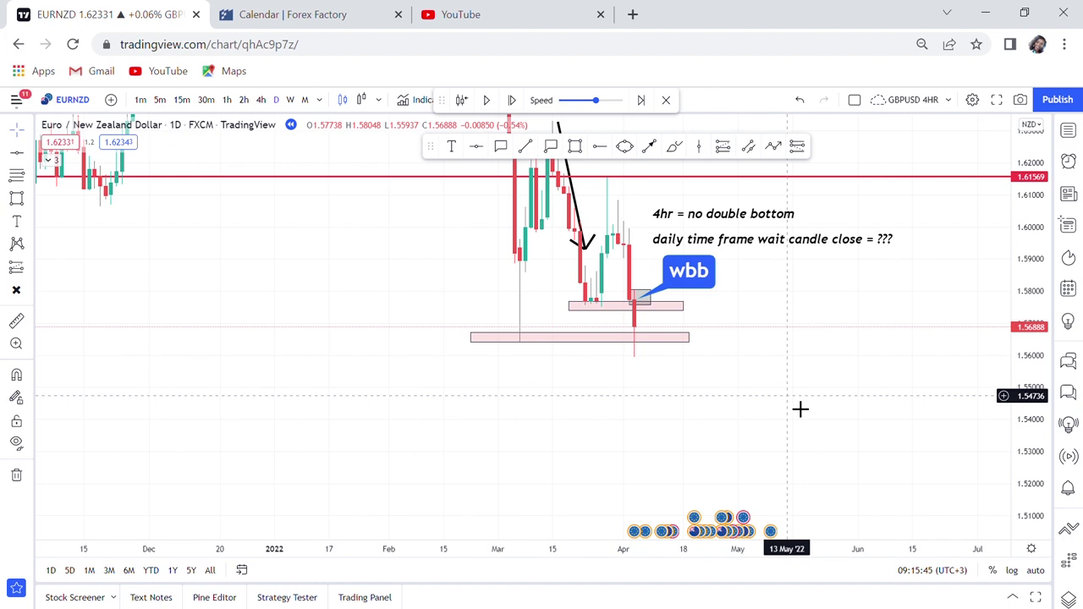
{"action": "left_click_drag", "start_coordinate": [987, 444], "coordinate": [861, 352]}
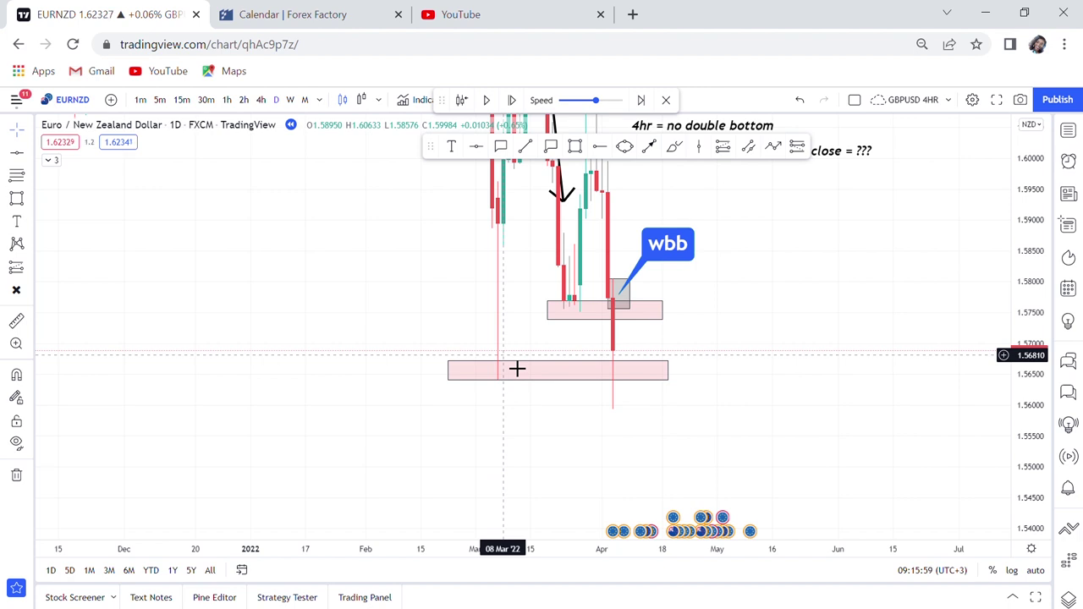
{"action": "left_click_drag", "start_coordinate": [805, 291], "coordinate": [807, 408]}
{"action": "left_click_drag", "start_coordinate": [1020, 216], "coordinate": [1026, 334]}
{"action": "left_click_drag", "start_coordinate": [771, 276], "coordinate": [767, 295]}
{"action": "scroll", "coordinate": [767, 295], "scroll_direction": "up", "scroll_amount": 3}
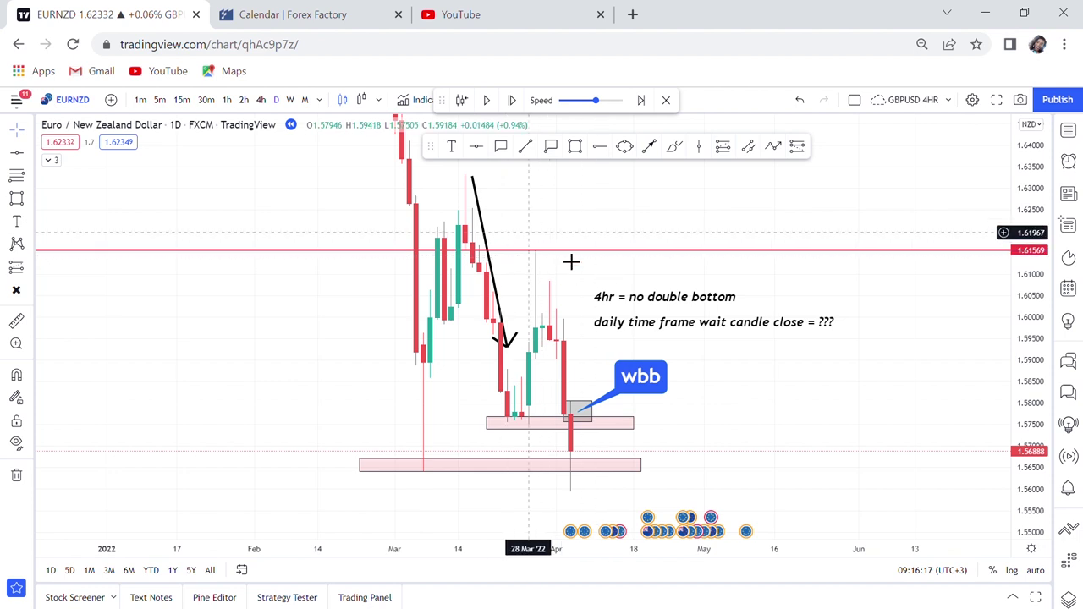
{"action": "left_click_drag", "start_coordinate": [627, 232], "coordinate": [609, 284]}
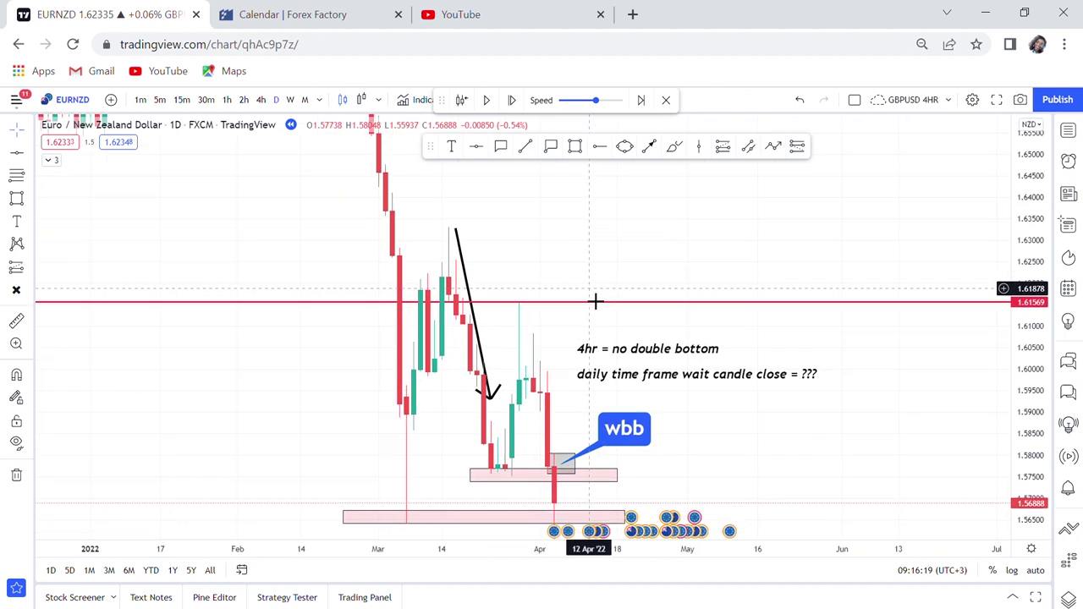
Step: Delete the black downward arrow and raise the red horizontal line to the mid-March high at 1.63297
{"action": "left_click", "coordinate": [472, 270]}
{"action": "key", "text": "Delete"}
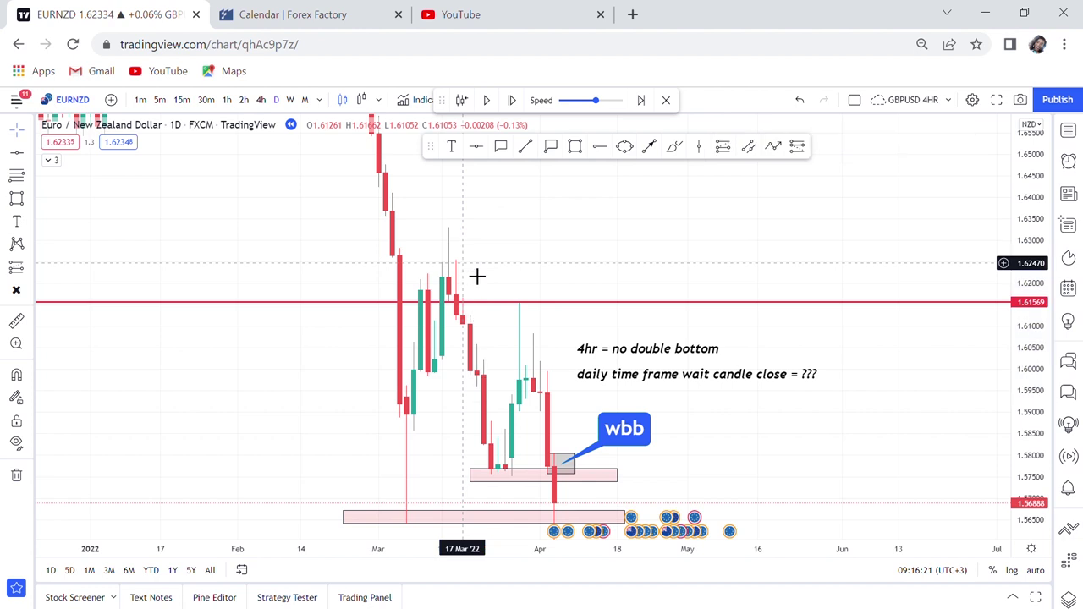
{"action": "mouse_move", "coordinate": [521, 310]}
{"action": "left_mouse_down"}
{"action": "mouse_move", "coordinate": [570, 251]}
{"action": "mouse_move", "coordinate": [566, 237]}
{"action": "left_mouse_up"}
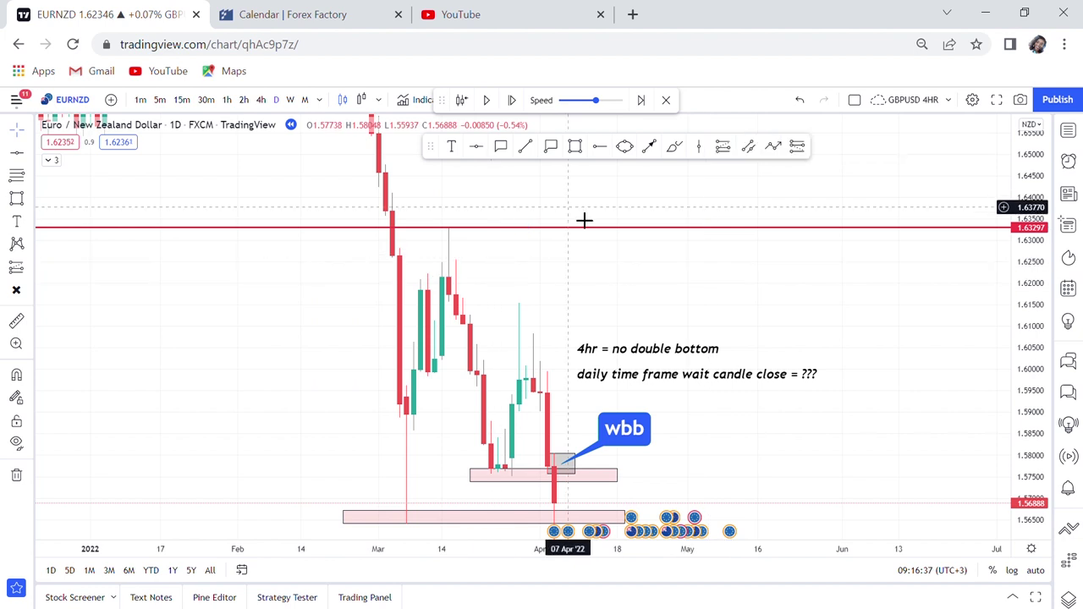
Step: Add the text "neckline" and position it just above the red horizontal line, near 21 Mar
{"action": "left_click_drag", "start_coordinate": [584, 220], "coordinate": [583, 259]}
{"action": "left_click", "coordinate": [451, 146]}
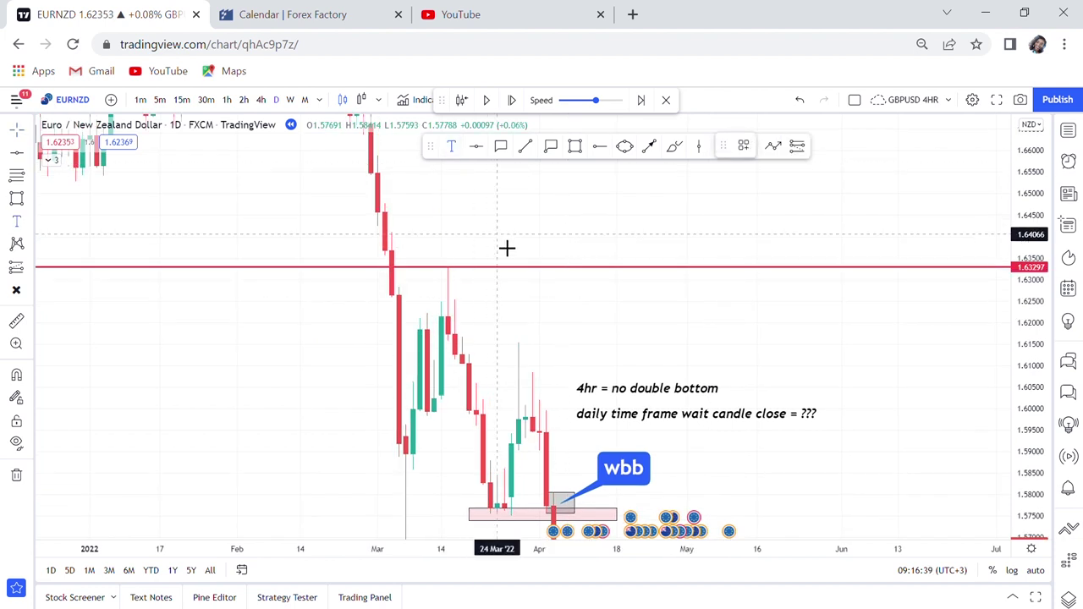
{"action": "left_click", "coordinate": [508, 265]}
{"action": "type", "text": "neck"}
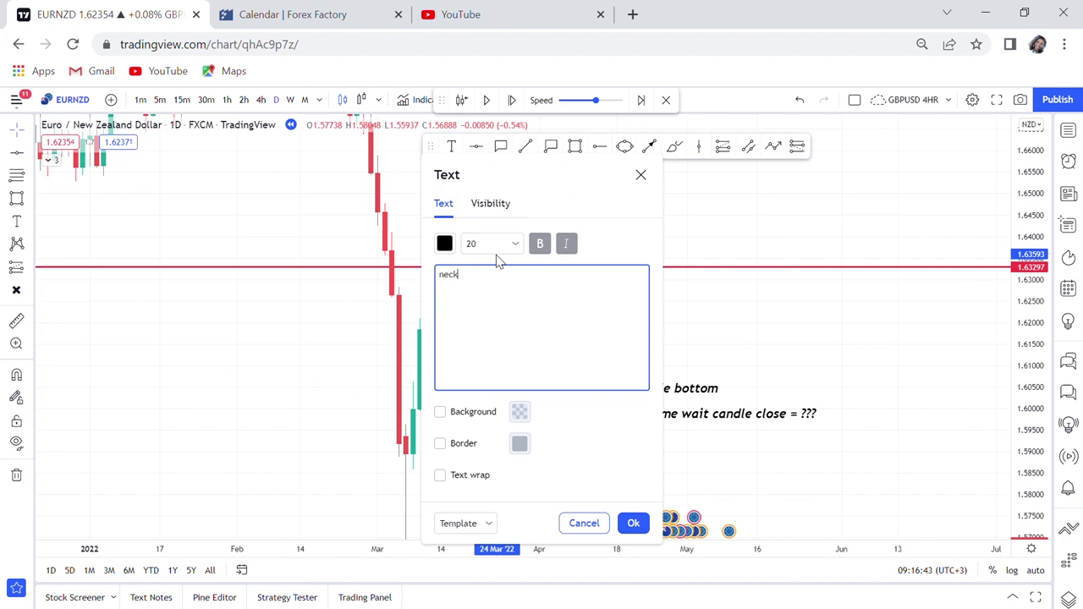
{"action": "type", "text": "line"}
{"action": "left_click", "coordinate": [633, 523]}
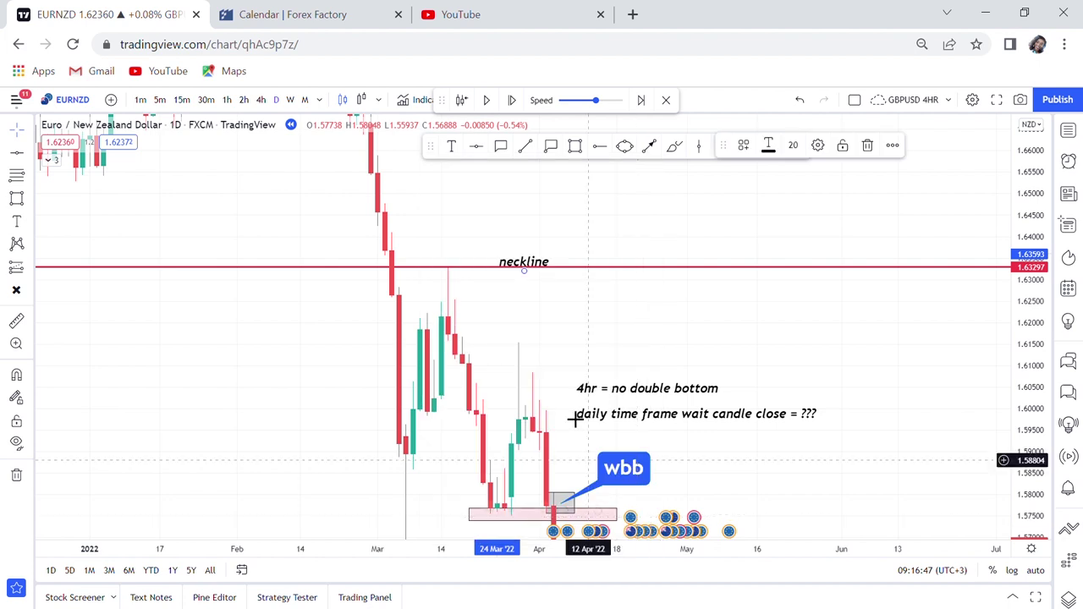
{"action": "left_click_drag", "start_coordinate": [538, 270], "coordinate": [520, 262]}
{"action": "left_click", "coordinate": [518, 260]}
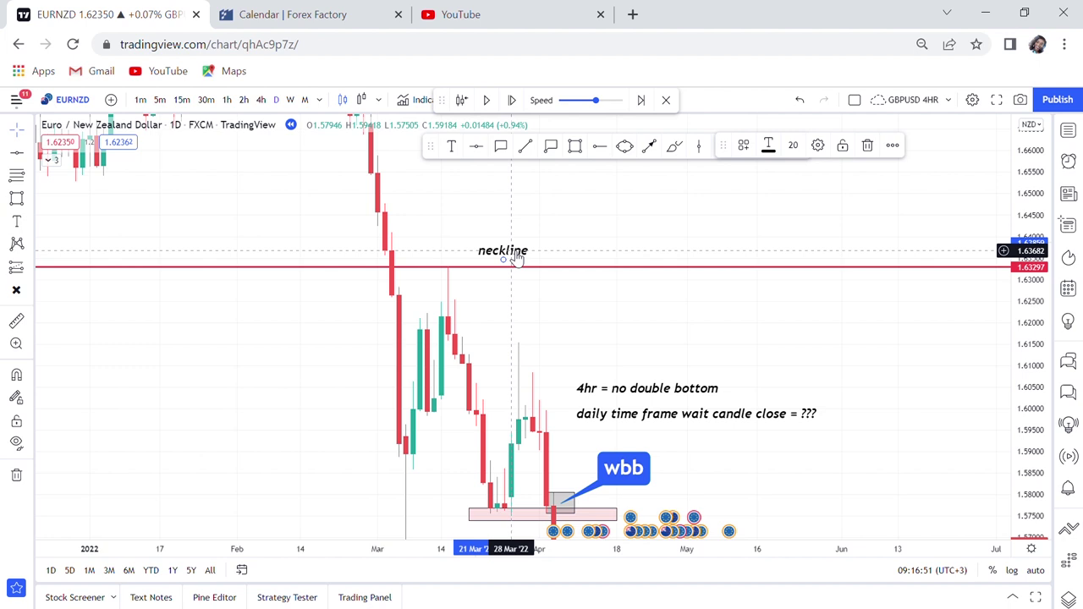
Step: Delete the grey rectangle over the upper zone and the wbb callout attached to it
{"action": "mouse_move", "coordinate": [825, 440]}
{"action": "left_mouse_down"}
{"action": "mouse_move", "coordinate": [807, 394]}
{"action": "mouse_move", "coordinate": [824, 297]}
{"action": "left_mouse_up"}
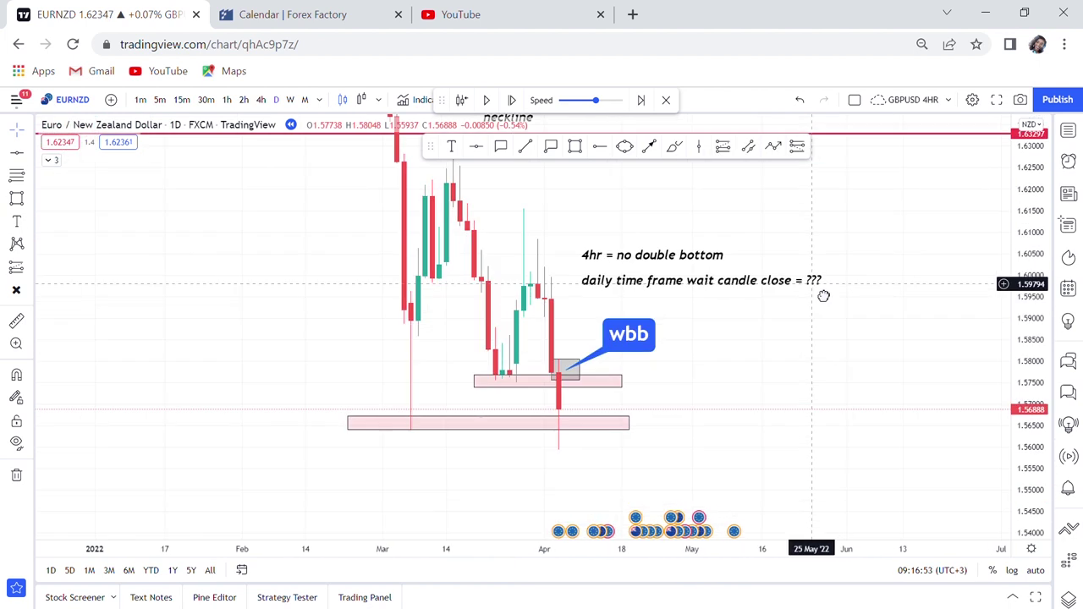
{"action": "left_click", "coordinate": [564, 368]}
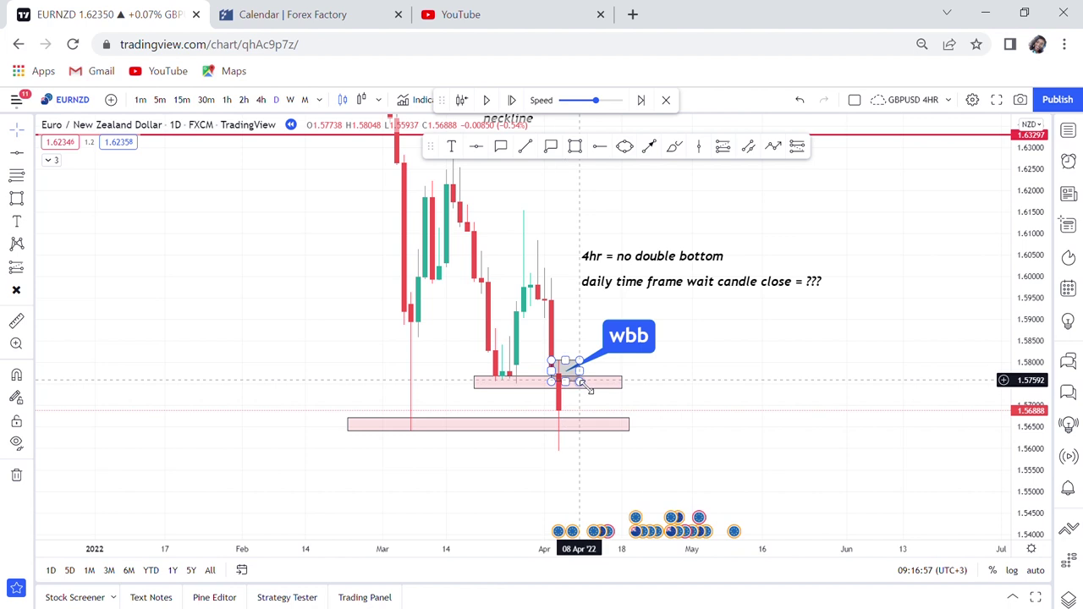
{"action": "left_click", "coordinate": [592, 394]}
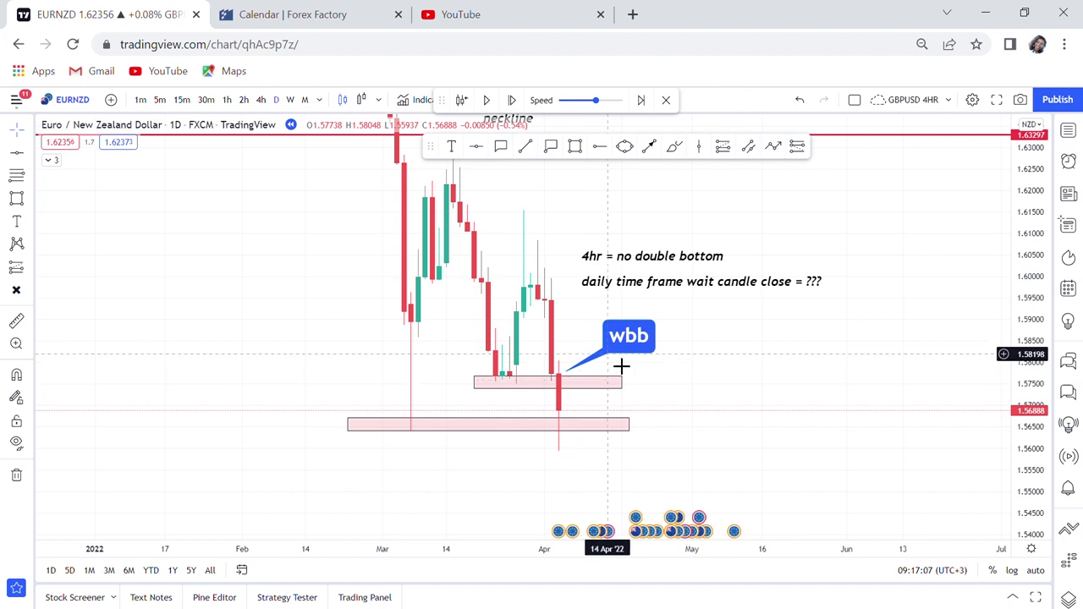
{"action": "left_click", "coordinate": [635, 340]}
{"action": "key", "text": "Delete"}
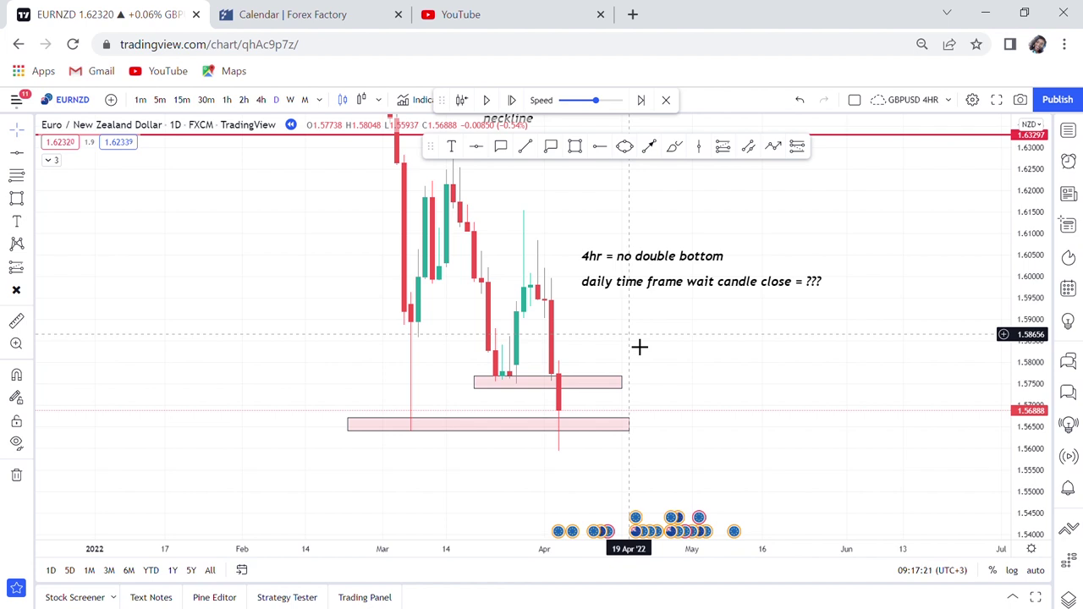
Step: Draw a green horizontal ray at 1.58080 from 31 Mar, level with the top of the latest daily candle
{"action": "left_click_drag", "start_coordinate": [670, 362], "coordinate": [641, 395]}
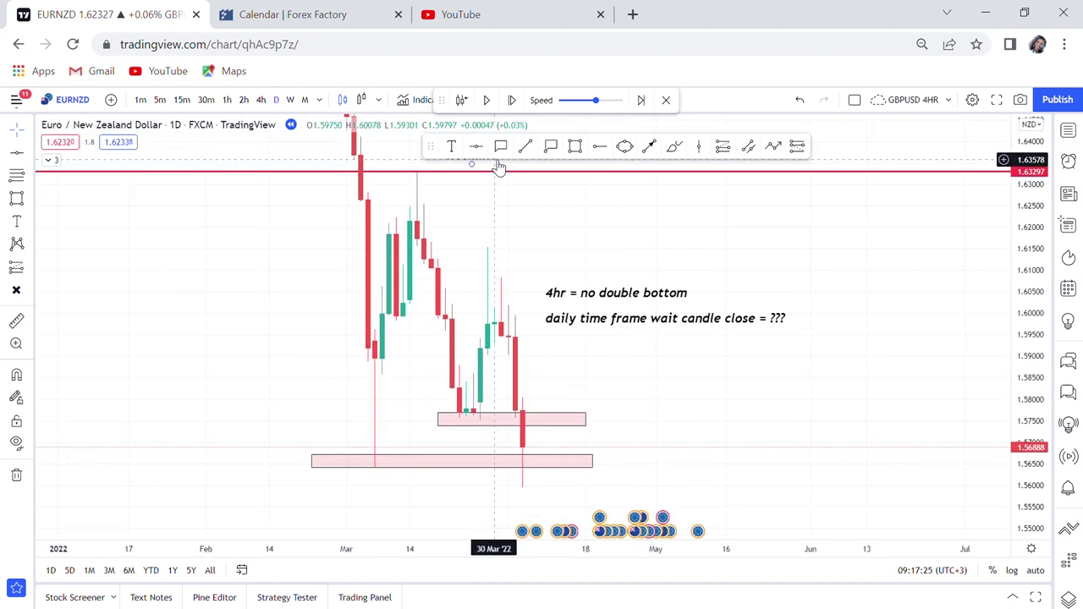
{"action": "left_click", "coordinate": [598, 149]}
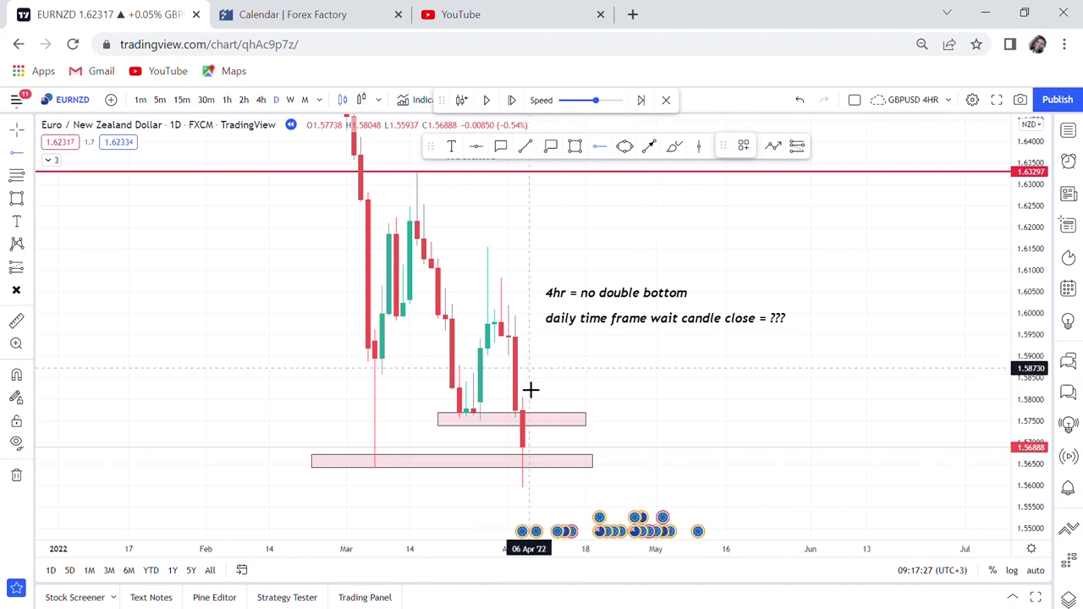
{"action": "left_click", "coordinate": [502, 396]}
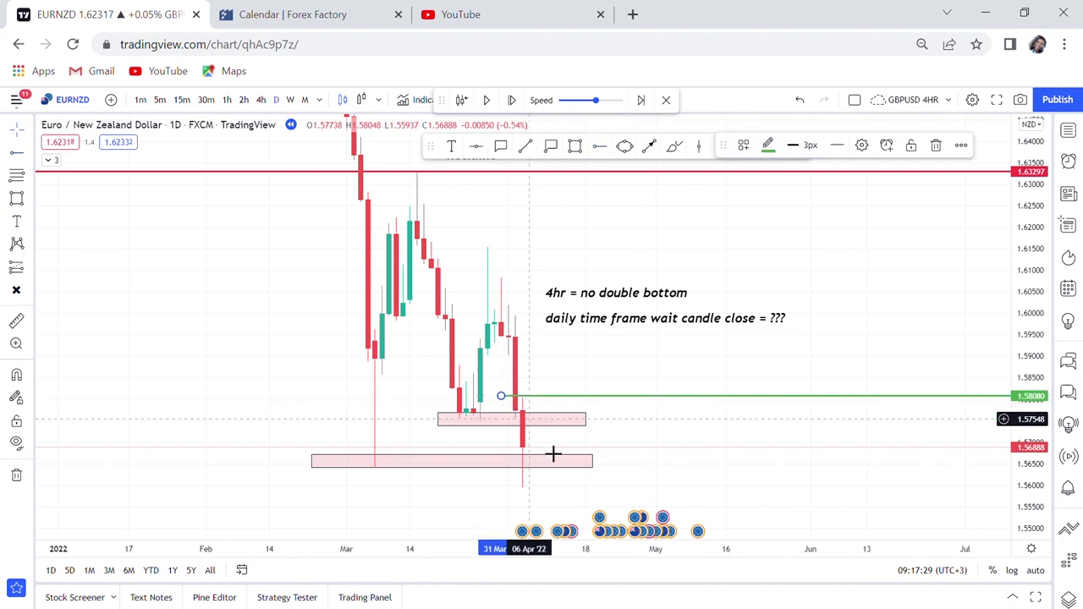
Step: Draw a narrow rectangle beside the latest candle from about 1.5688 up to 1.5861, spanning 7 to 11 Apr
{"action": "left_click", "coordinate": [575, 148]}
{"action": "left_click", "coordinate": [576, 148]}
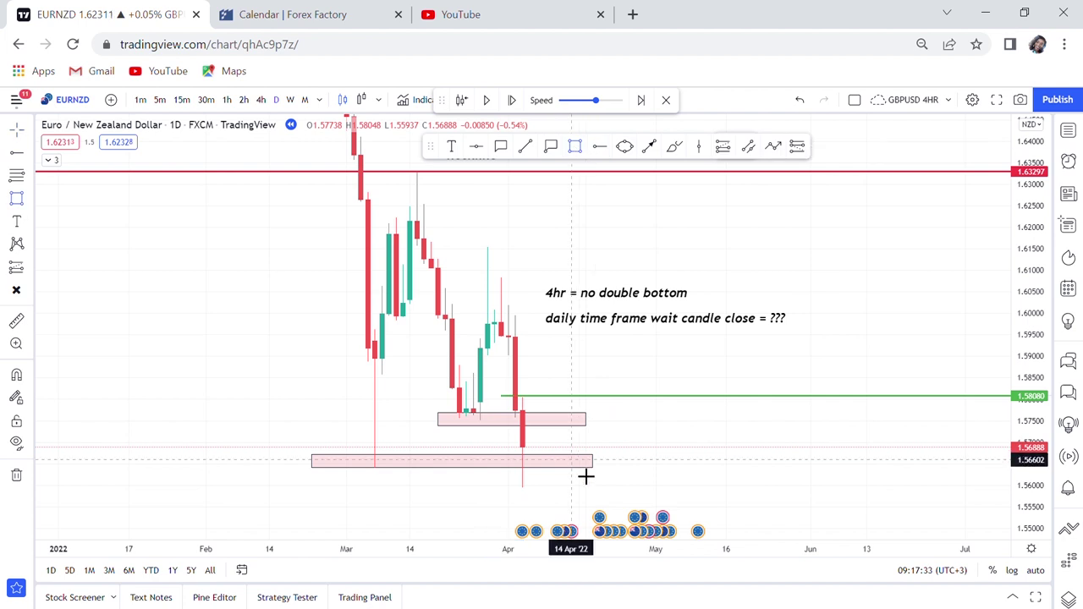
{"action": "left_click", "coordinate": [547, 460]}
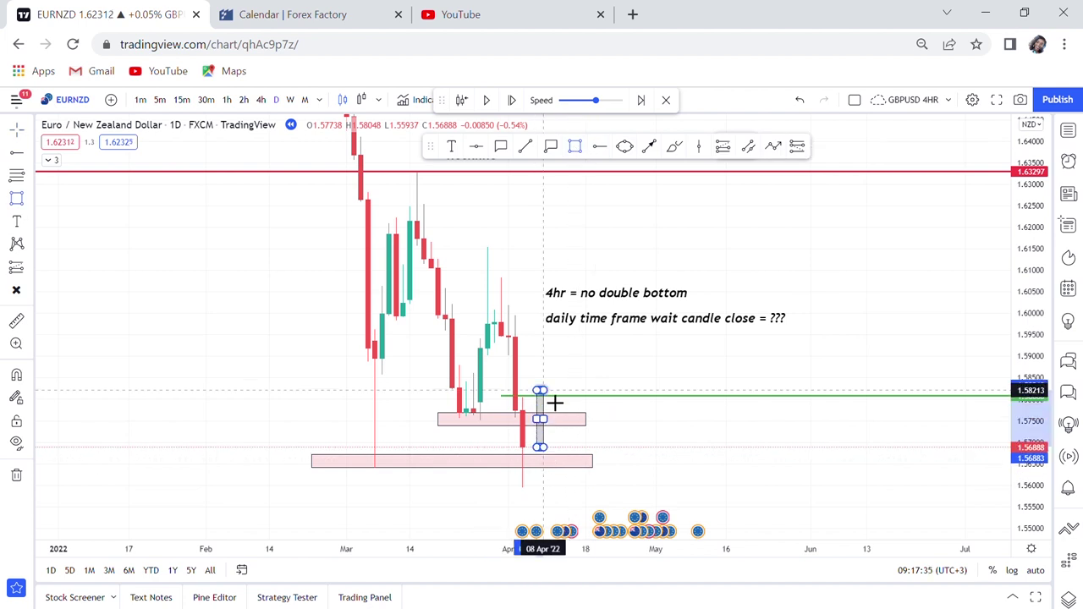
{"action": "left_click", "coordinate": [555, 381]}
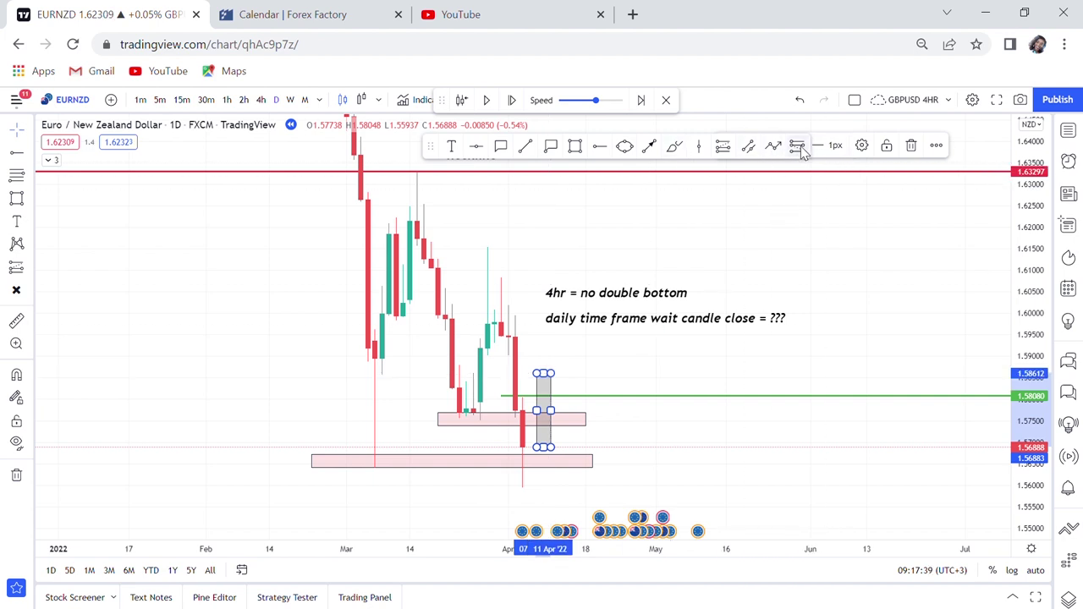
Step: Move the favourite drawing tools off the neckline label and fill the narrow rectangle with green at 57% opacity
{"action": "left_click_drag", "start_coordinate": [441, 145], "coordinate": [357, 101]}
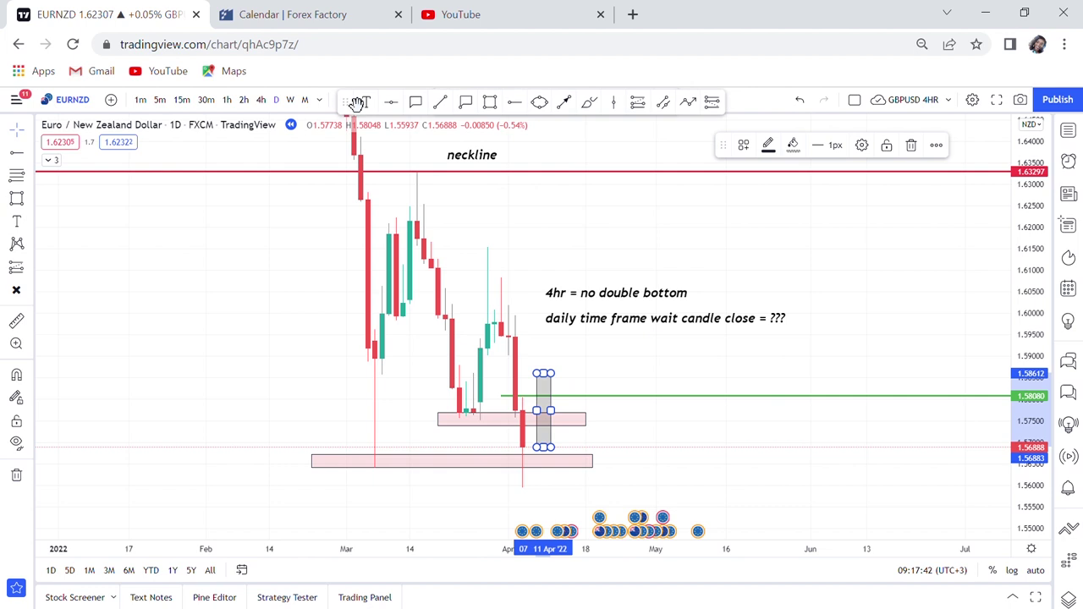
{"action": "left_click", "coordinate": [795, 149]}
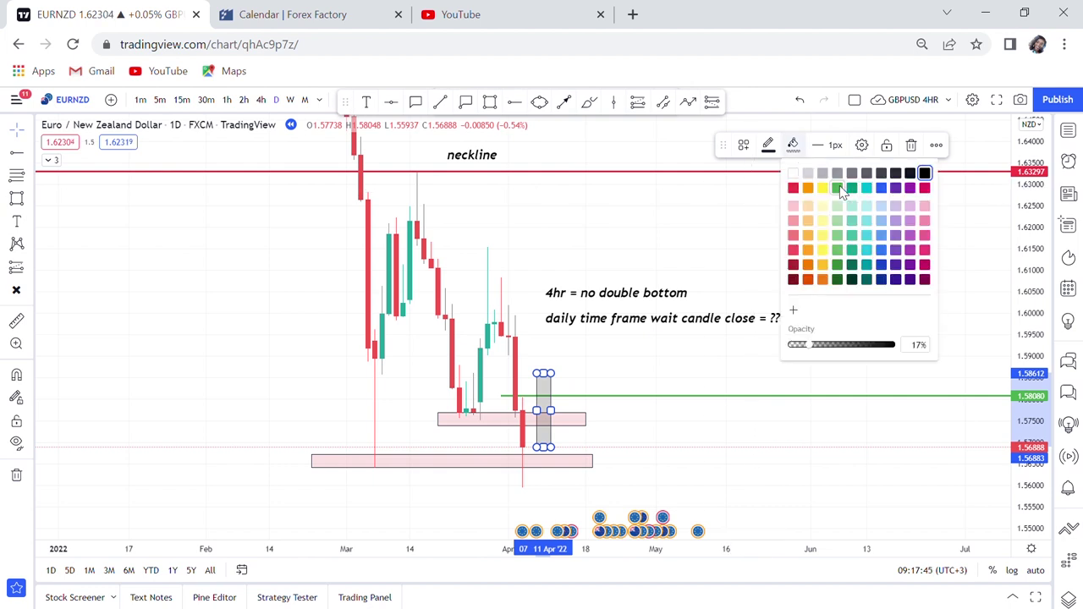
{"action": "left_click", "coordinate": [851, 189]}
{"action": "left_click", "coordinate": [792, 147]}
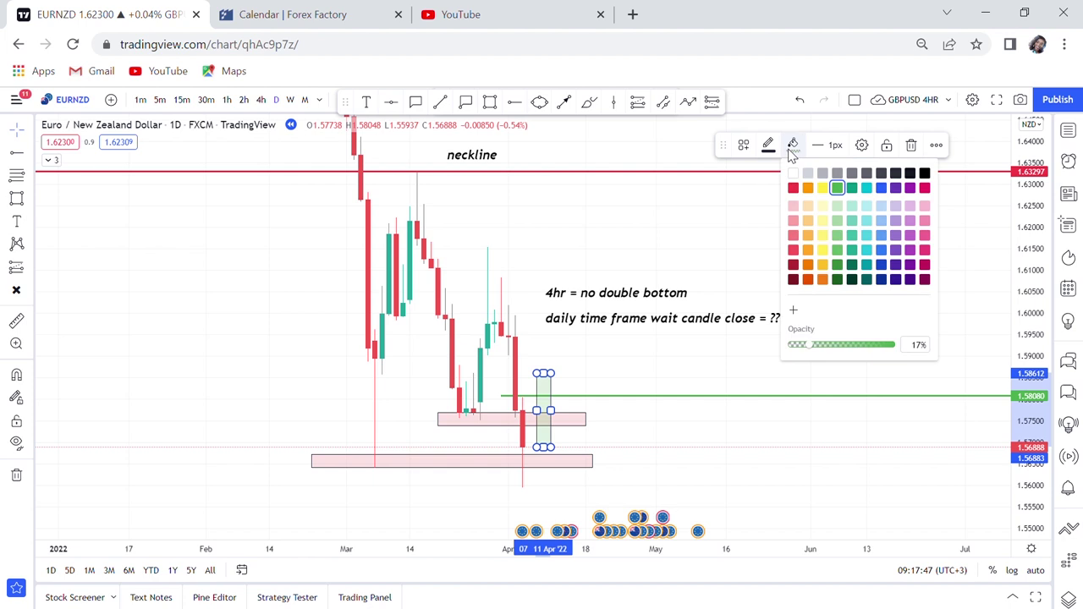
{"action": "left_click_drag", "start_coordinate": [825, 354], "coordinate": [851, 353]}
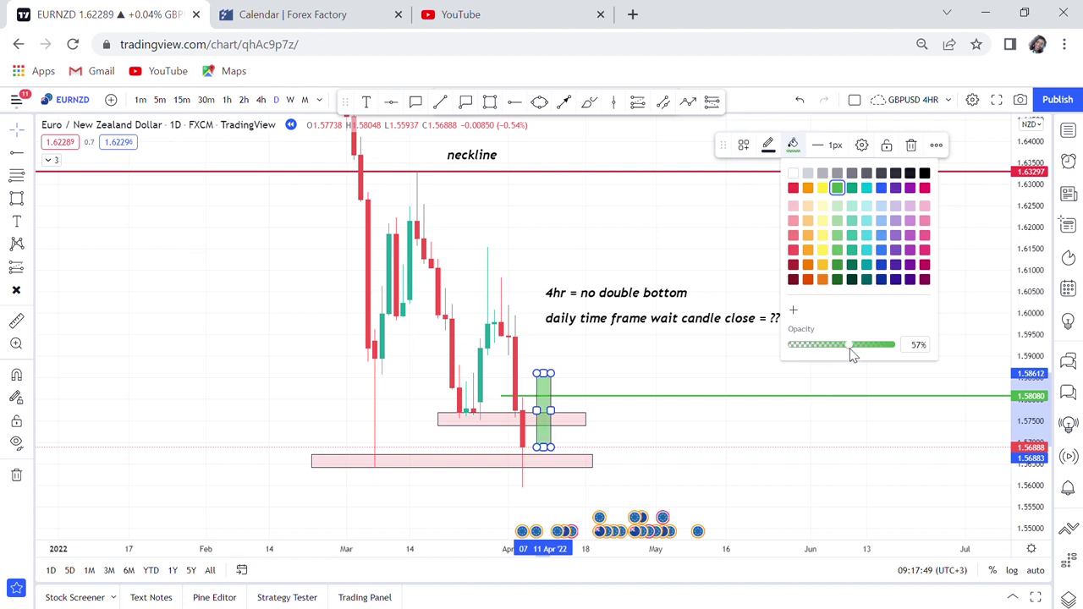
{"action": "left_click", "coordinate": [753, 437]}
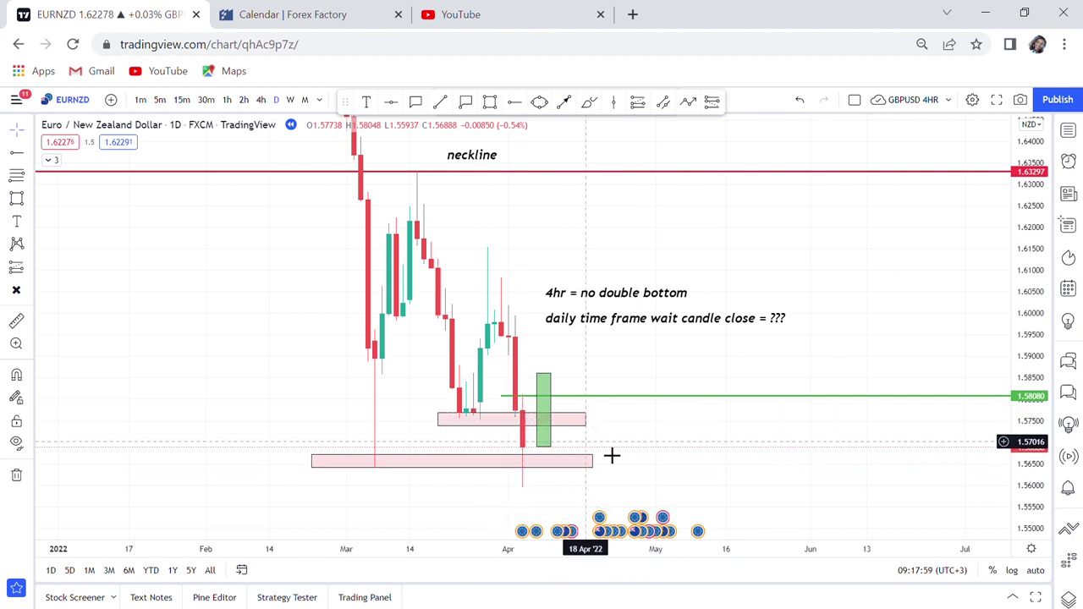
Step: Delete the green rectangle beside the latest candle
{"action": "left_click_drag", "start_coordinate": [618, 425], "coordinate": [612, 339]}
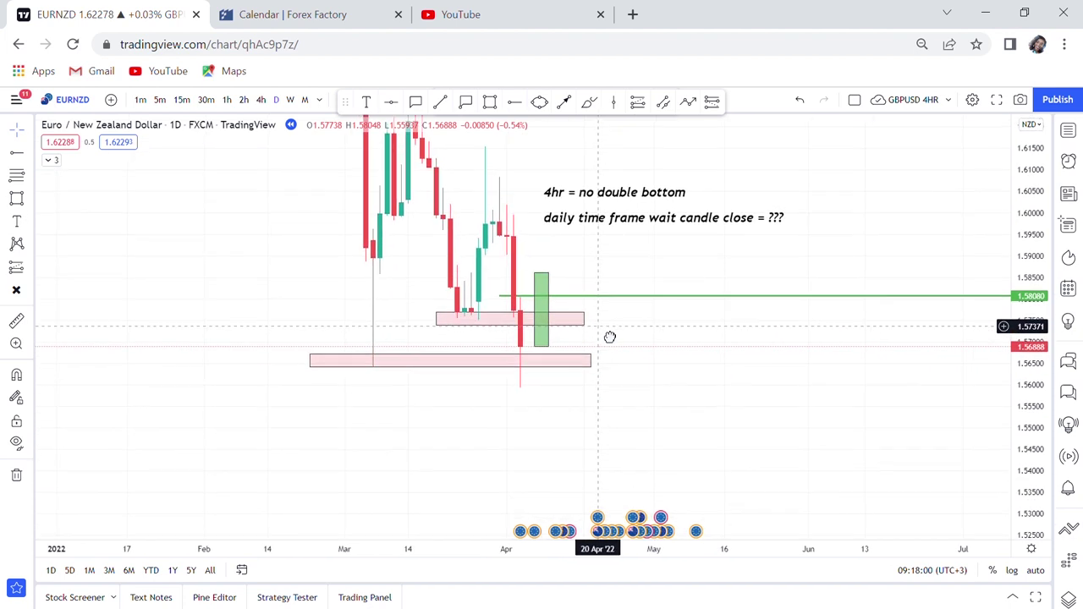
{"action": "left_click", "coordinate": [552, 346]}
{"action": "key", "text": "Delete"}
Step: Draw a narrow rectangle from about 1.5740 down to 1.5545 over 6 to 8 Apr and fill it with red
{"action": "left_click", "coordinate": [490, 102]}
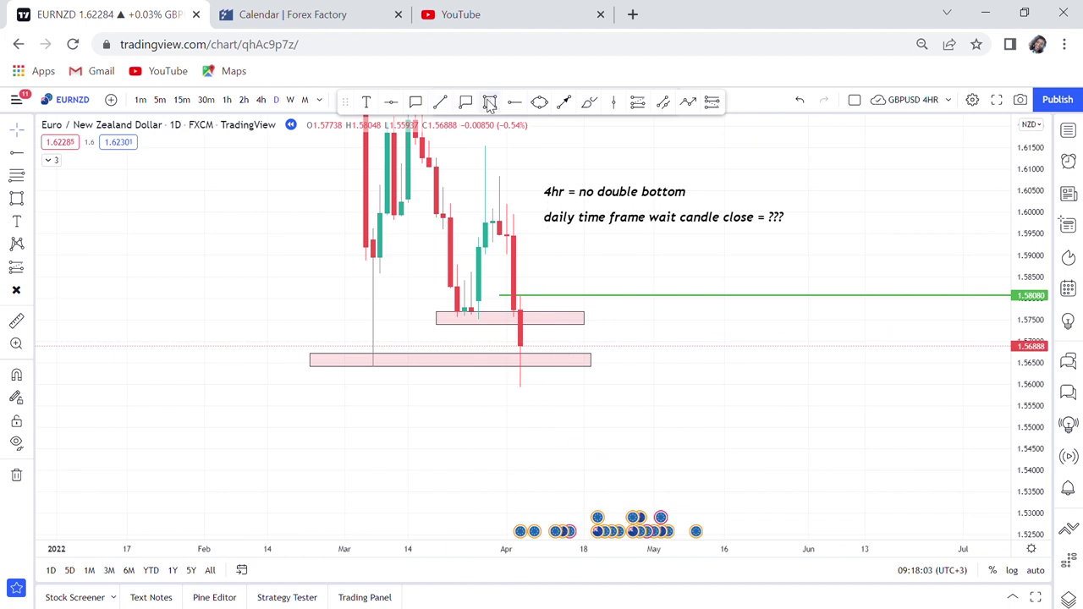
{"action": "left_click", "coordinate": [535, 324]}
{"action": "left_click", "coordinate": [548, 408]}
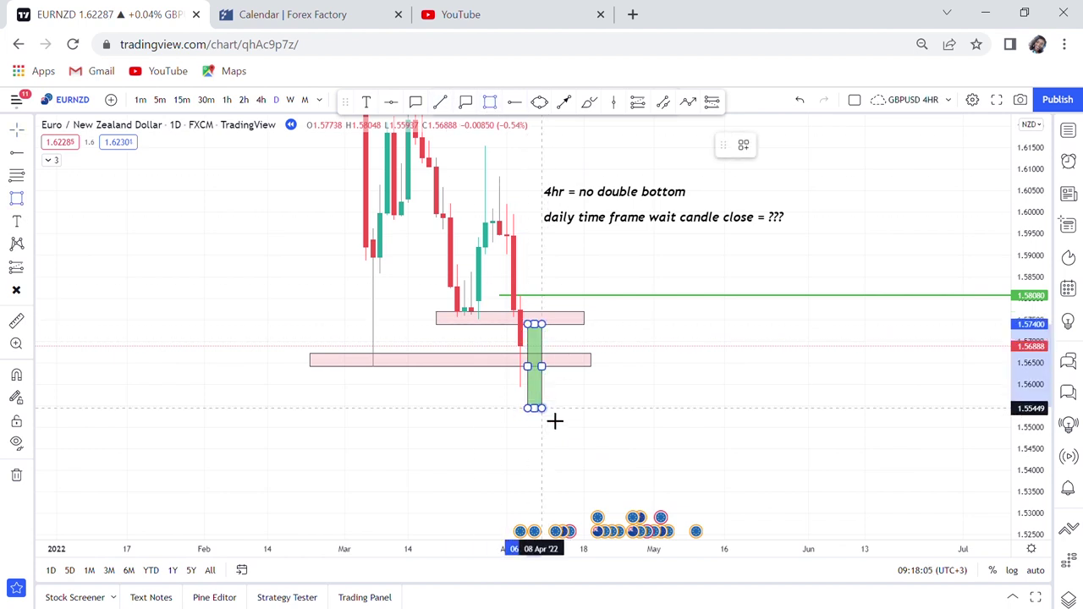
{"action": "left_click", "coordinate": [793, 146]}
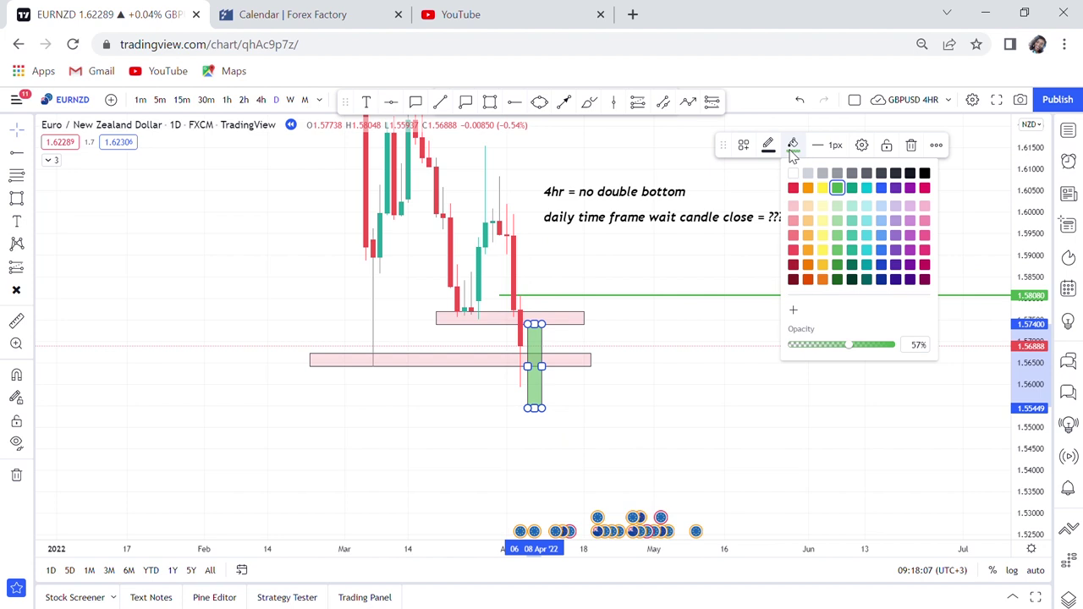
{"action": "left_click", "coordinate": [793, 189]}
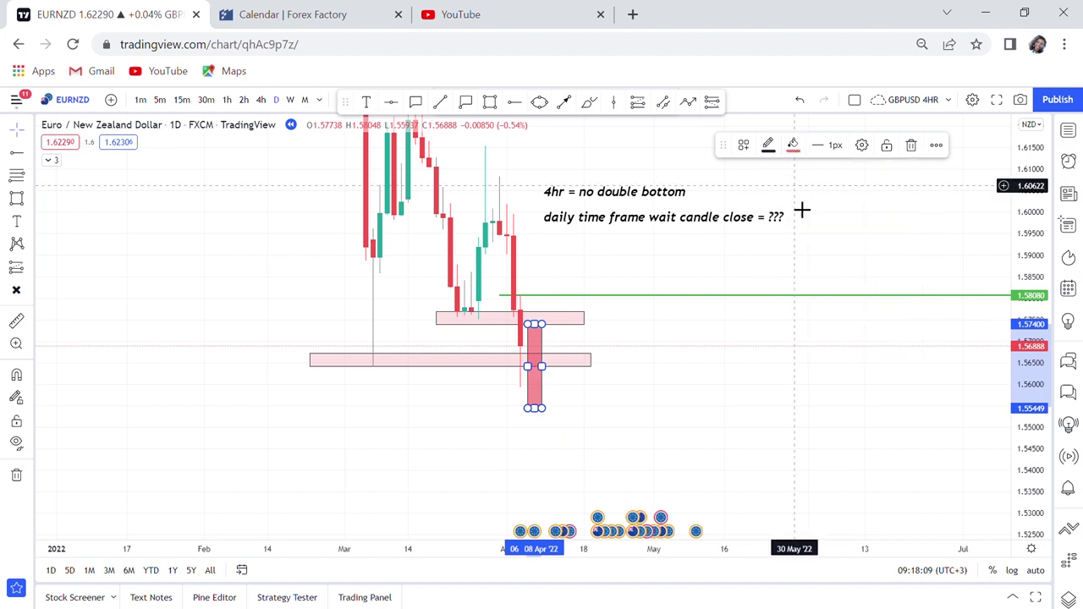
Step: Delete the red rectangle beside the latest candle
{"action": "left_click", "coordinate": [694, 383]}
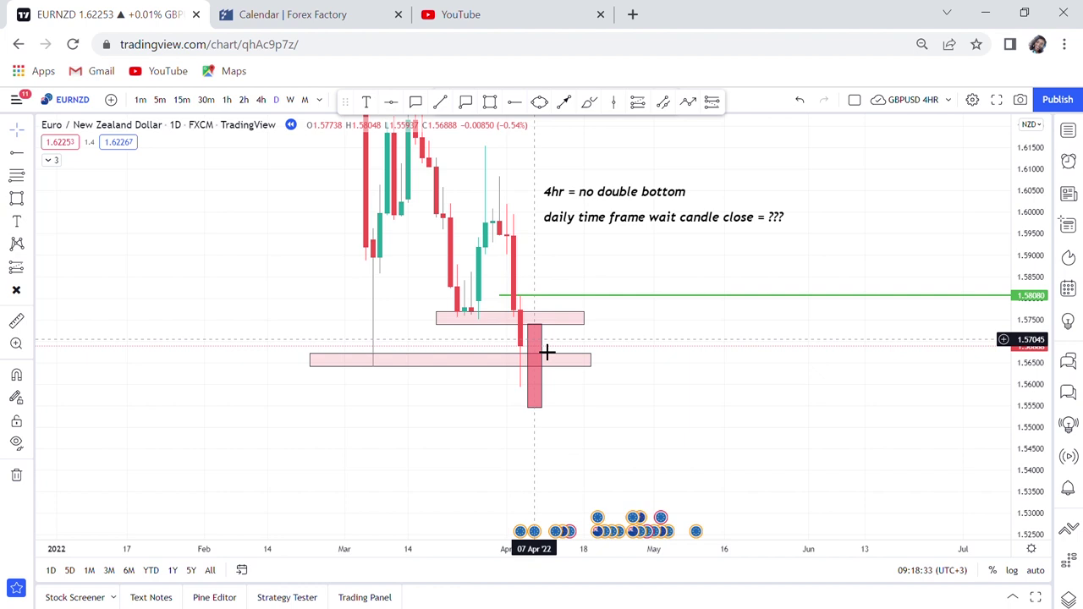
{"action": "mouse_move", "coordinate": [547, 481]}
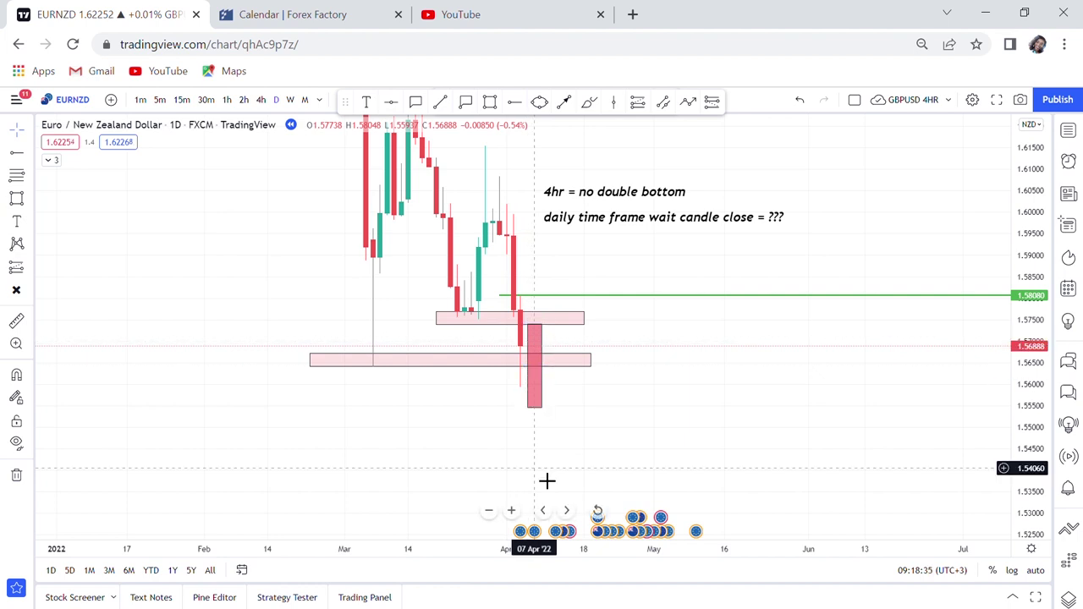
{"action": "left_click", "coordinate": [548, 409]}
{"action": "key", "text": "Delete"}
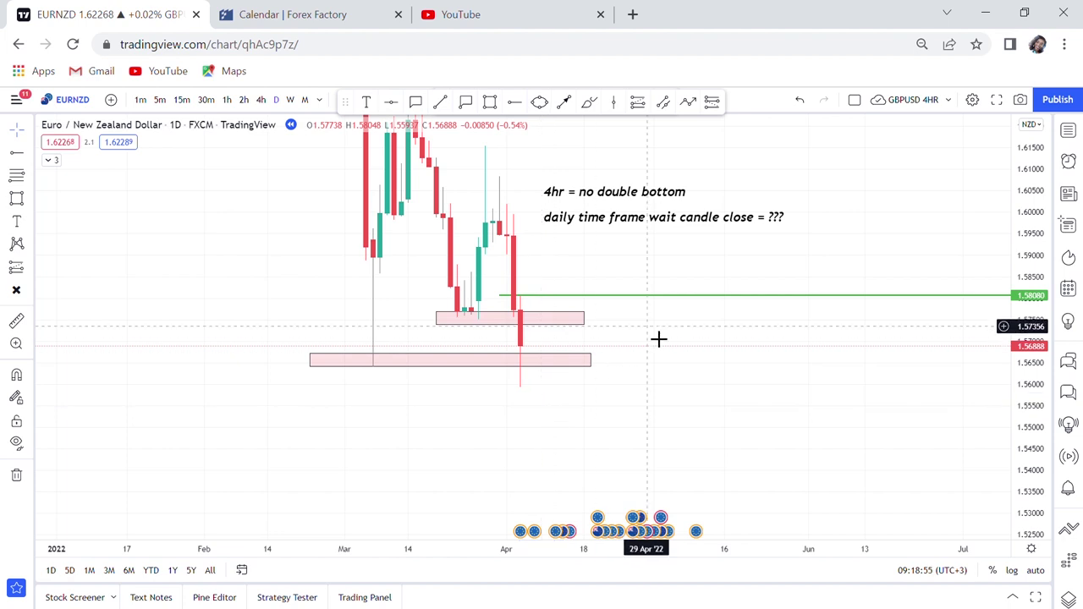
Step: Advance the bar replay by one daily candle
{"action": "left_click_drag", "start_coordinate": [657, 339], "coordinate": [621, 404]}
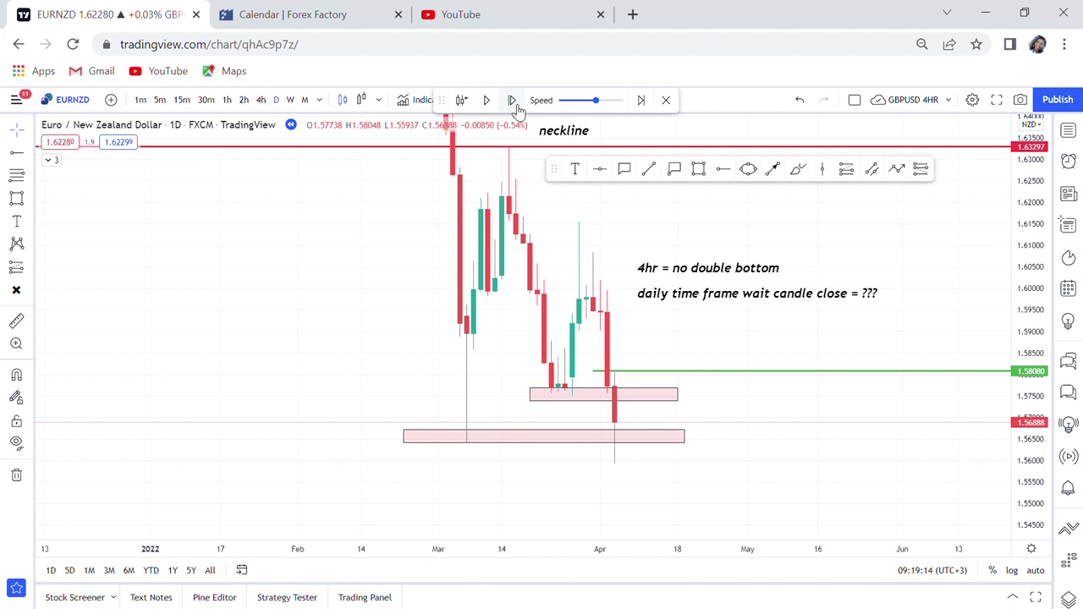
{"action": "left_click", "coordinate": [513, 101]}
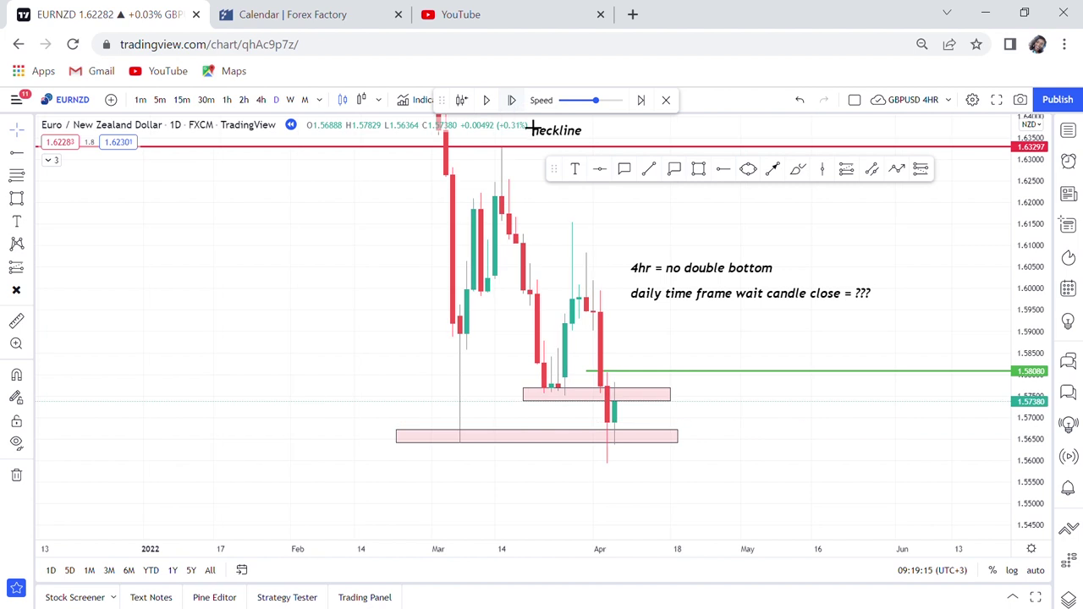
{"action": "scroll", "coordinate": [777, 404], "scroll_direction": "up", "scroll_amount": 4}
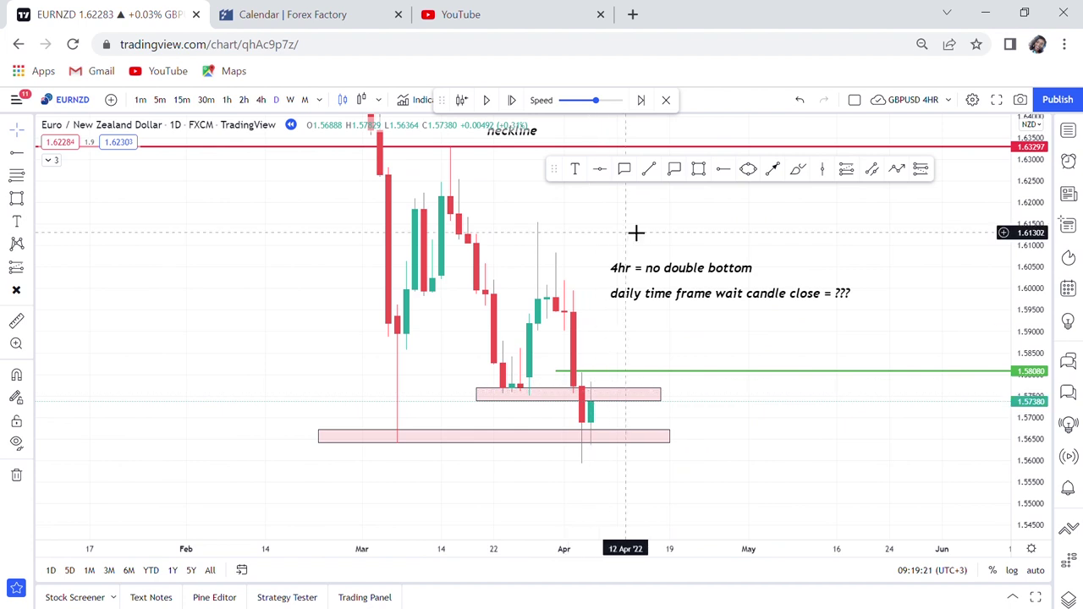
Step: Draw a rectangle over the latest candles from 31 Mar to 19 Apr, about 1.5787 down to 1.5641, filled with black at low opacity
{"action": "left_click", "coordinate": [697, 170]}
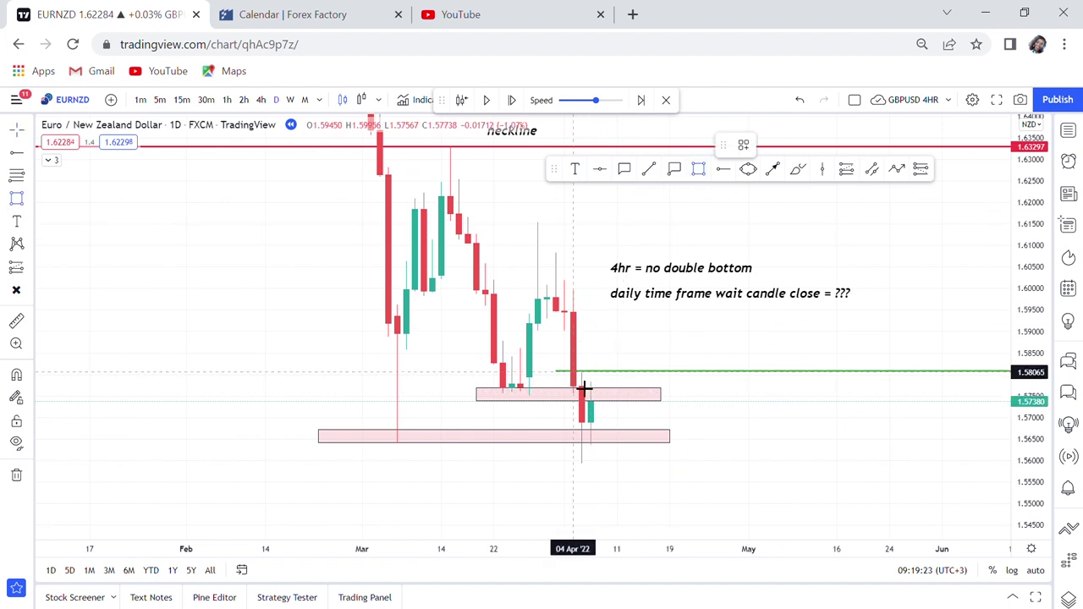
{"action": "left_click", "coordinate": [556, 381]}
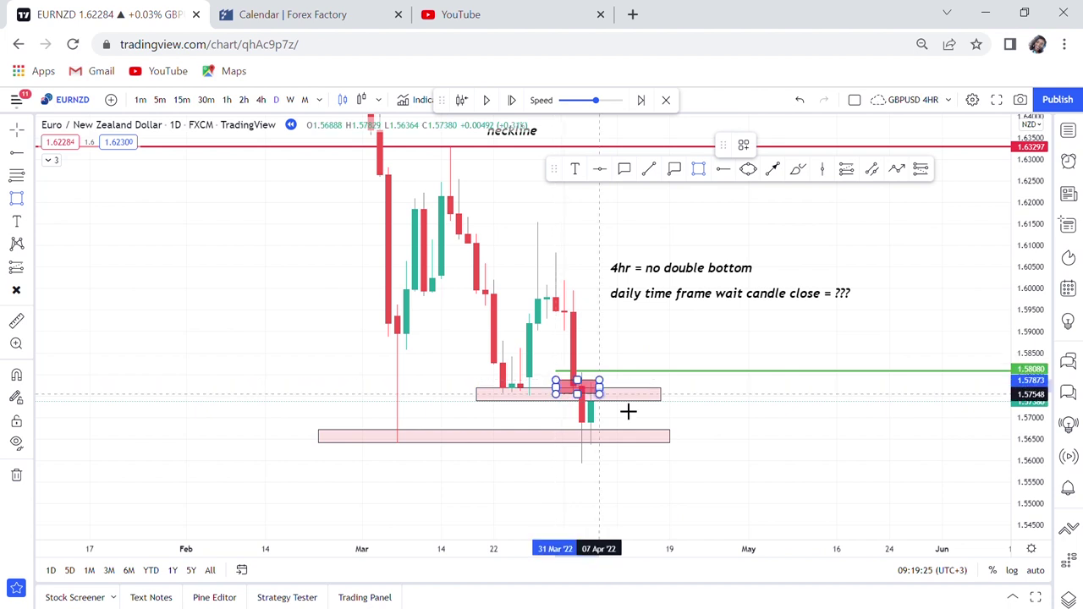
{"action": "left_click", "coordinate": [670, 436]}
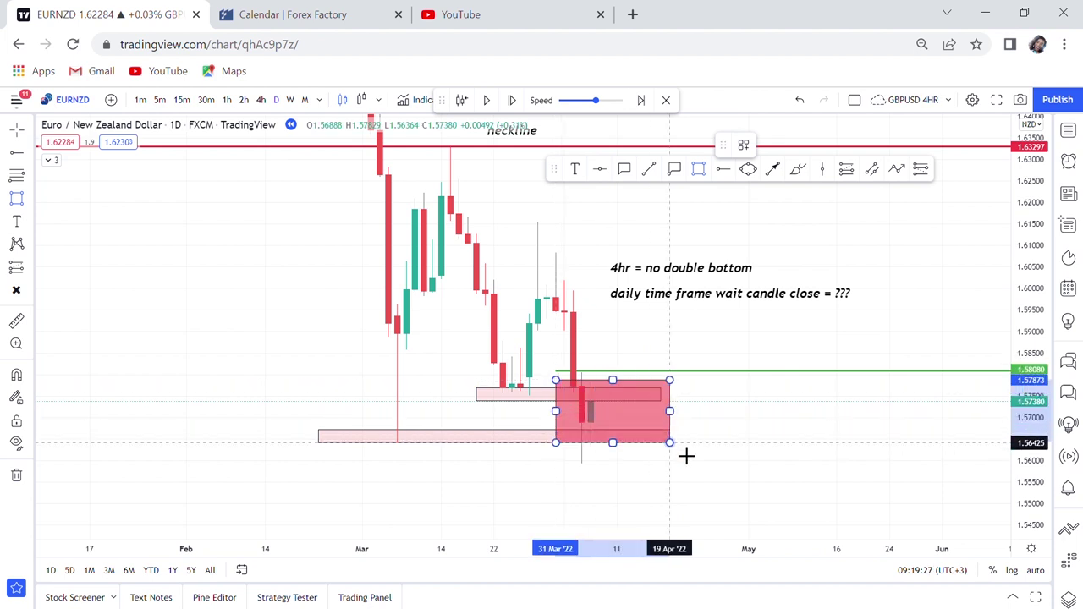
{"action": "left_click", "coordinate": [682, 452]}
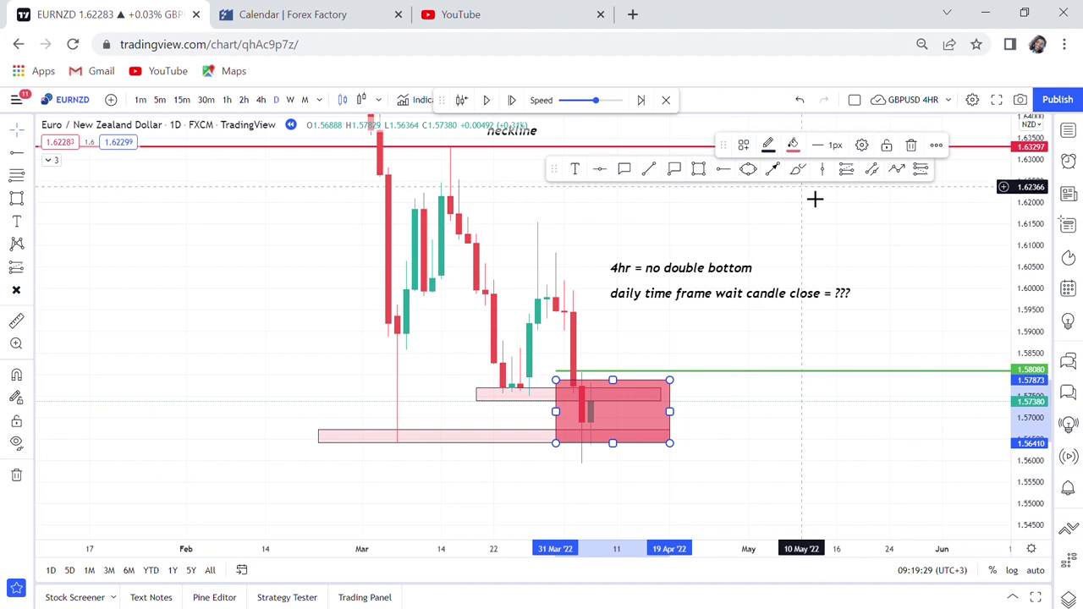
{"action": "left_click", "coordinate": [794, 151]}
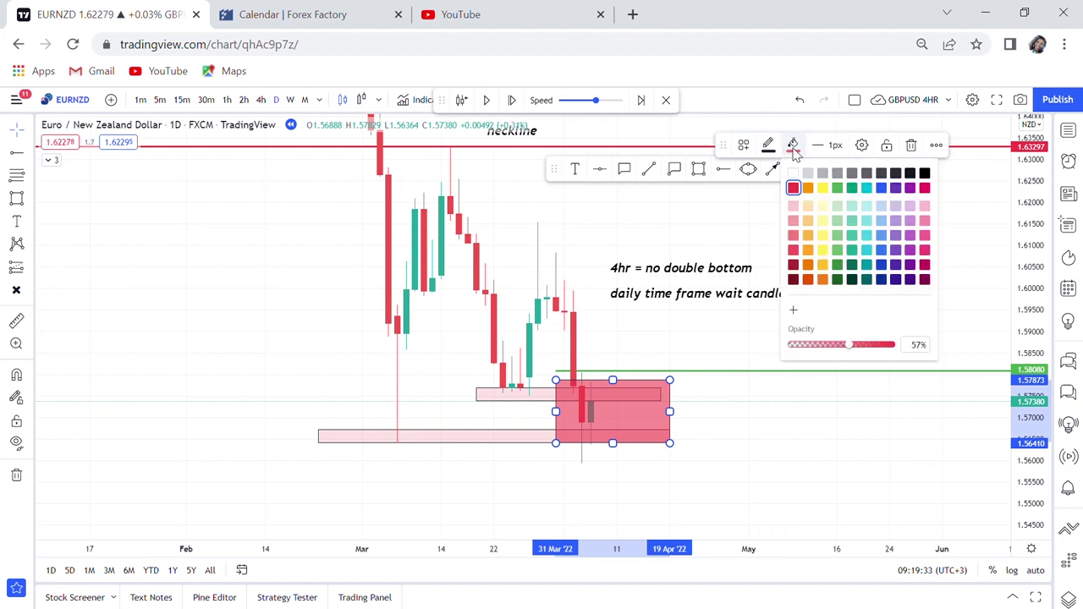
{"action": "left_click_drag", "start_coordinate": [845, 349], "coordinate": [801, 350]}
{"action": "left_click", "coordinate": [924, 173]}
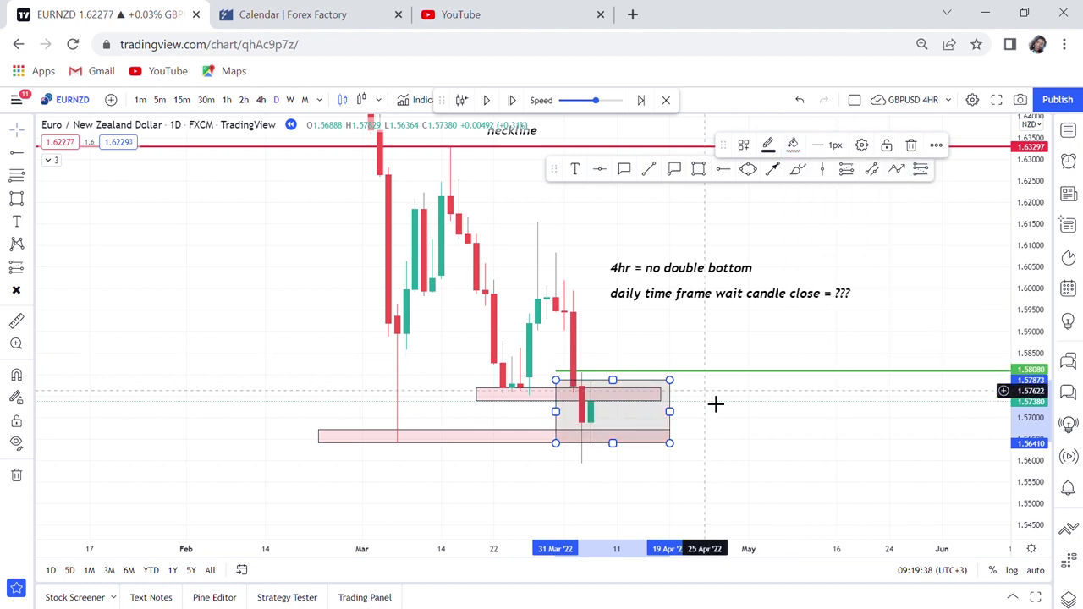
Step: Delete the upper pink support zone crossing the grey rectangle
{"action": "left_click", "coordinate": [660, 398]}
{"action": "key", "text": "Delete"}
{"action": "scroll", "coordinate": [660, 404], "scroll_direction": "down", "scroll_amount": 1}
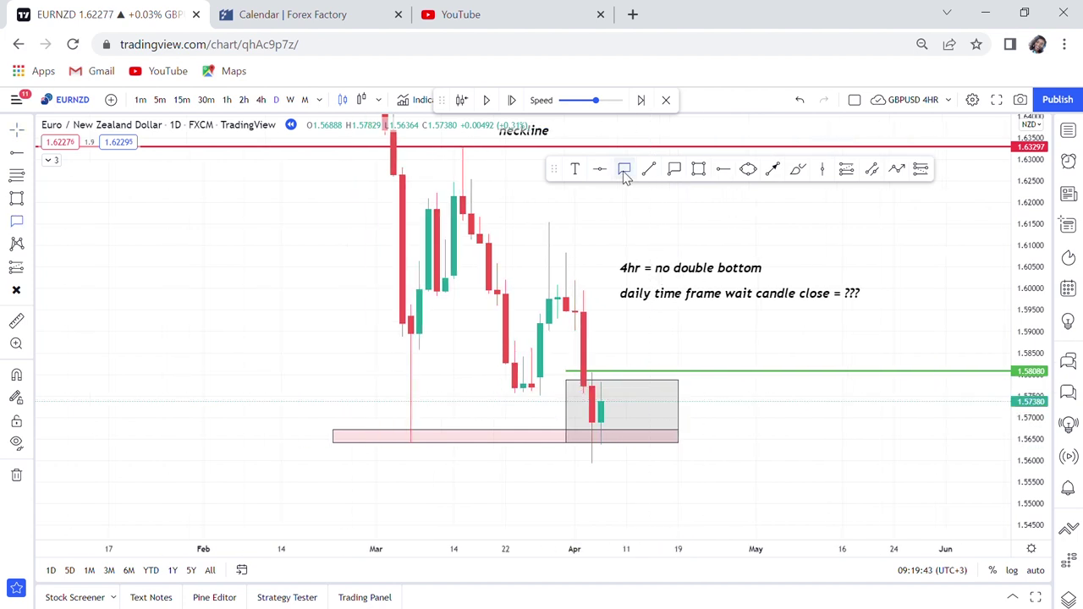
Step: Add a callout reading "wbb" that points to the grey rectangle
{"action": "left_click", "coordinate": [625, 174]}
{"action": "left_click", "coordinate": [677, 414]}
{"action": "left_click", "coordinate": [733, 401]}
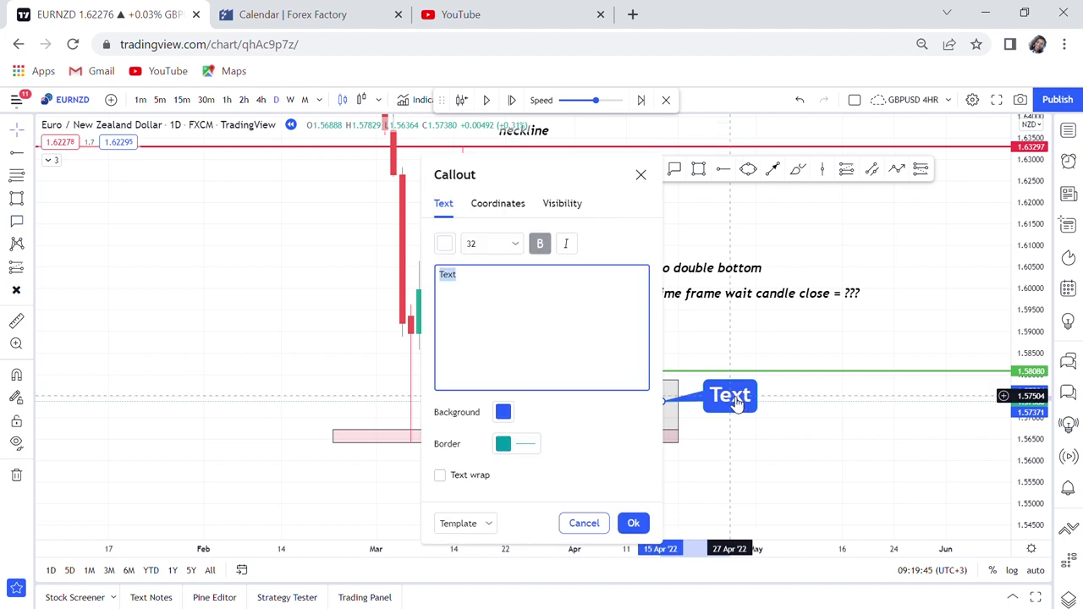
{"action": "type", "text": "wbb"}
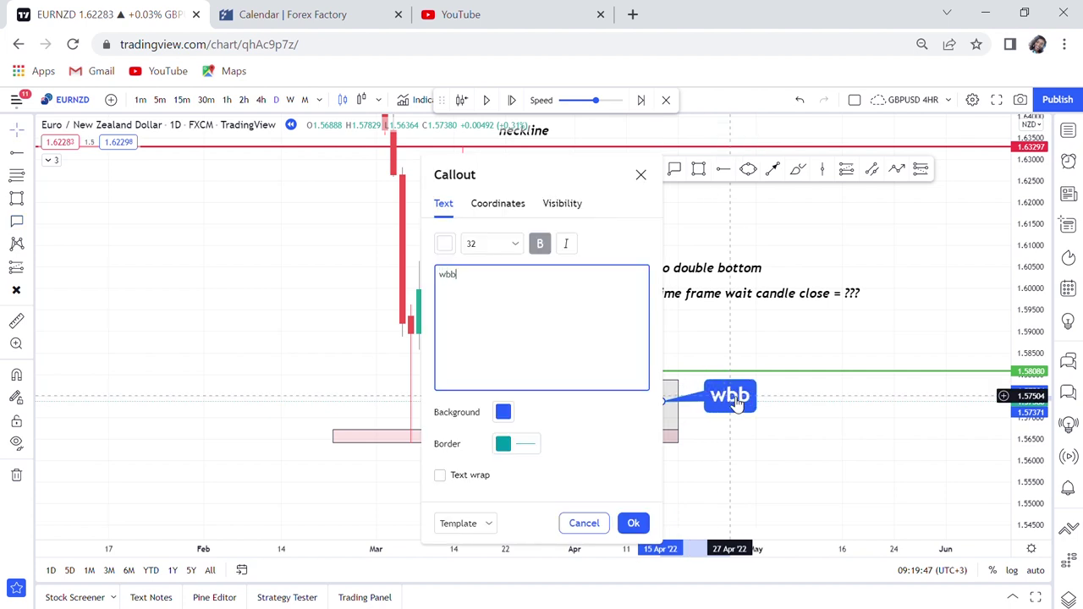
{"action": "left_click", "coordinate": [807, 465]}
{"action": "left_click_drag", "start_coordinate": [755, 502], "coordinate": [709, 554]}
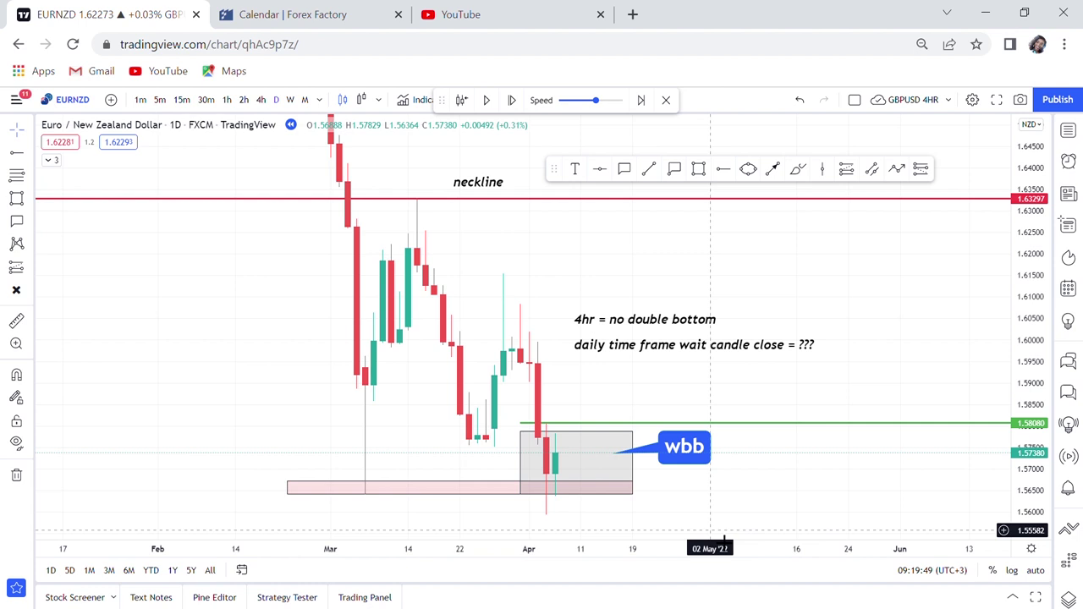
Step: Measure the price range from the red neckline down to the green horizontal line
{"action": "key", "text": "shift"}
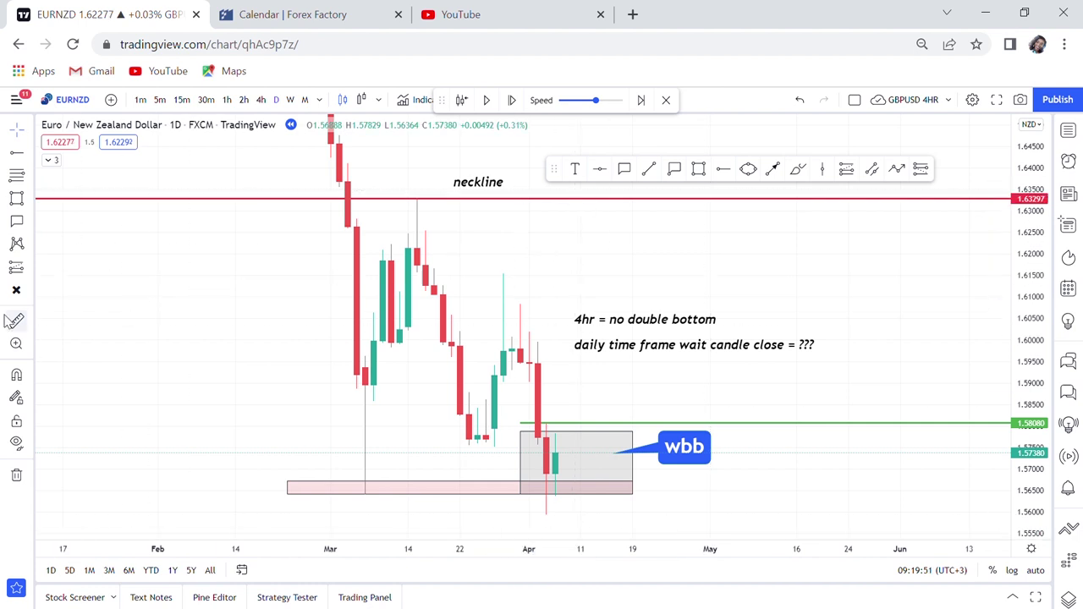
{"action": "left_click", "coordinate": [601, 213]}
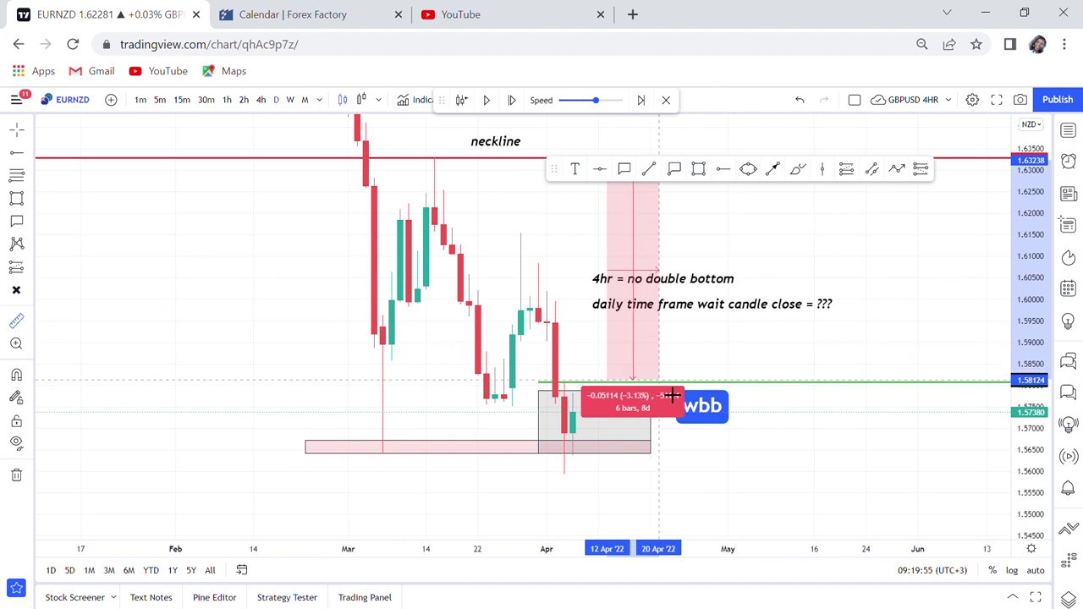
{"action": "left_click", "coordinate": [752, 373]}
Step: Move the 4-hour and daily candle-close note farther right, clear of the space above the wbb callout
{"action": "left_click_drag", "start_coordinate": [689, 312], "coordinate": [889, 290]}
{"action": "left_click", "coordinate": [702, 344]}
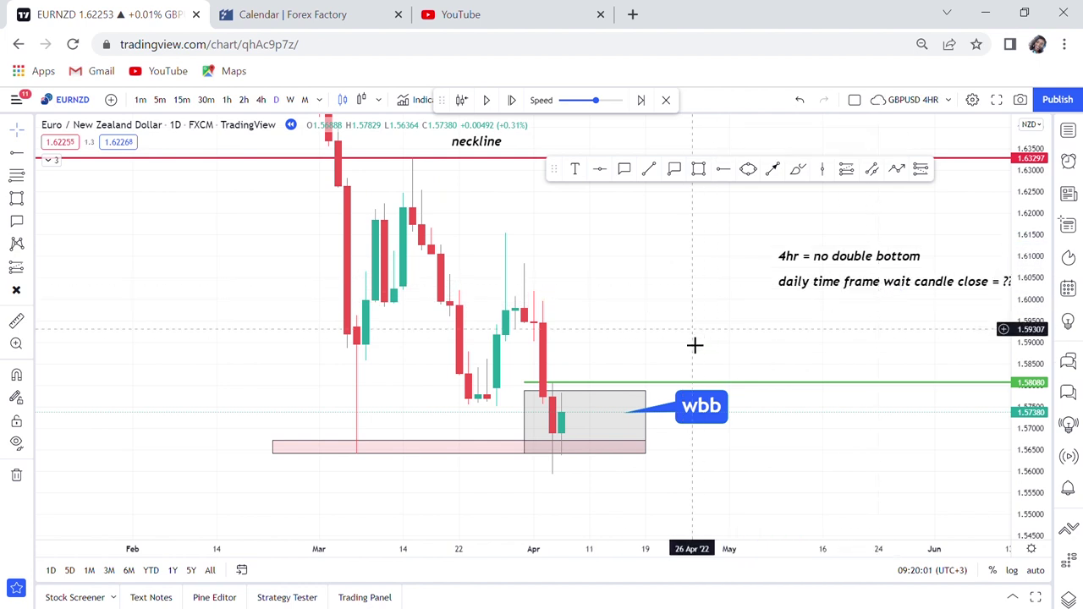
{"action": "left_click_drag", "start_coordinate": [702, 344], "coordinate": [664, 370]}
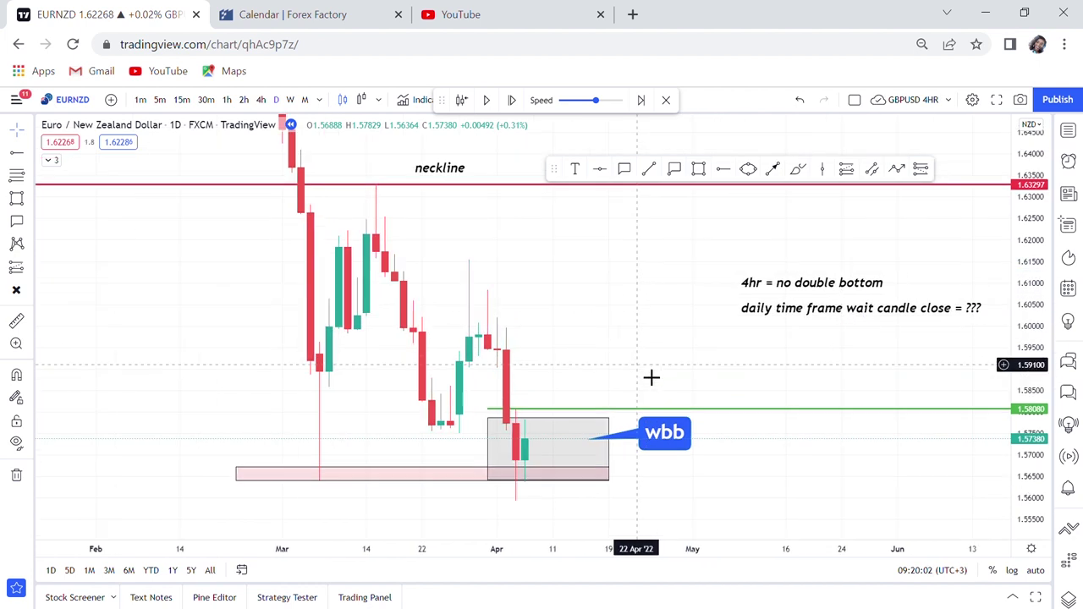
Step: Advance the replay by two daily candles and extend the grey rectangle up to about 1.5861 and across to 25 Apr
{"action": "left_click", "coordinate": [515, 101]}
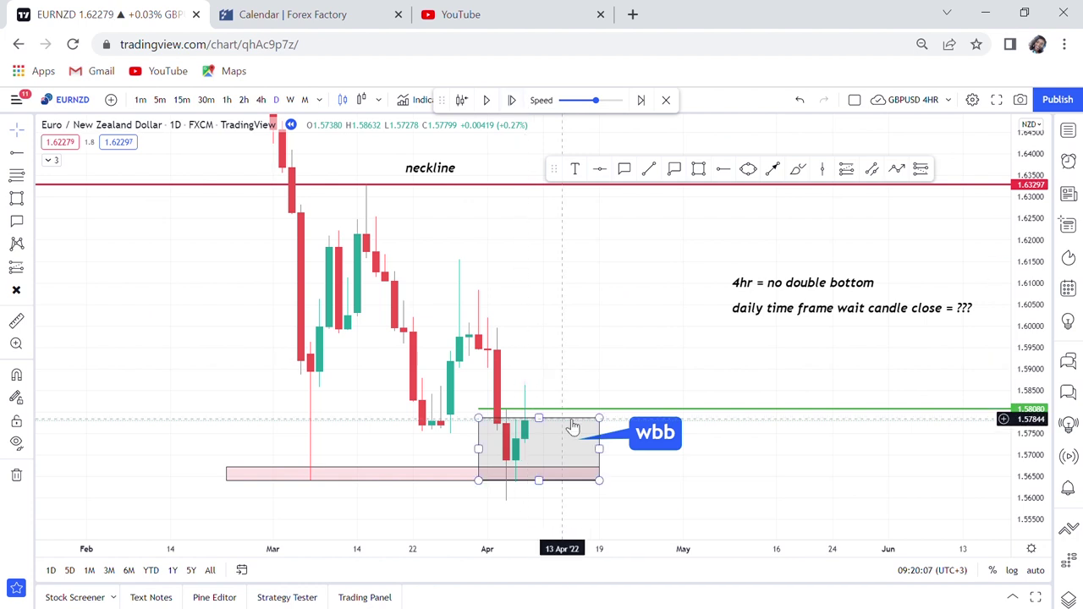
{"action": "left_click", "coordinate": [518, 109]}
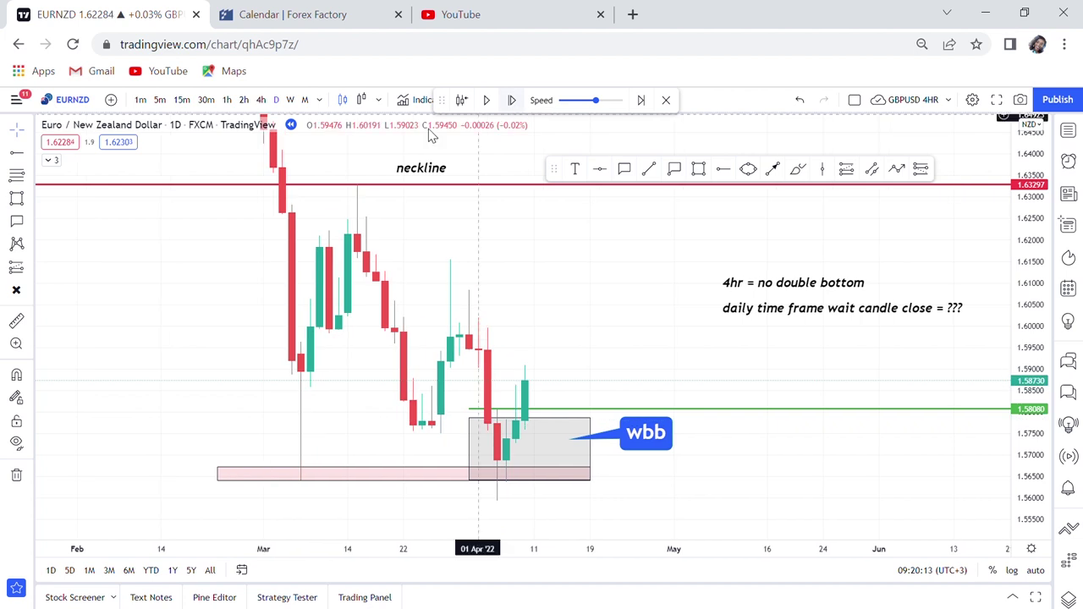
{"action": "left_click_drag", "start_coordinate": [594, 423], "coordinate": [634, 387]}
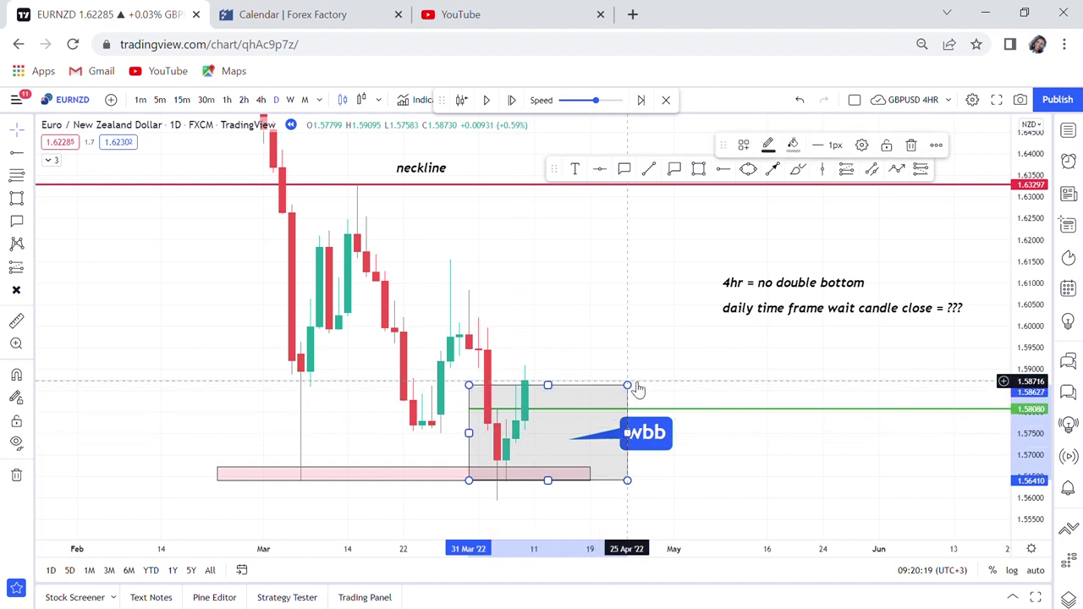
{"action": "mouse_move", "coordinate": [635, 387]}
{"action": "left_mouse_down"}
{"action": "mouse_move", "coordinate": [629, 425]}
{"action": "mouse_move", "coordinate": [631, 388]}
{"action": "left_mouse_up"}
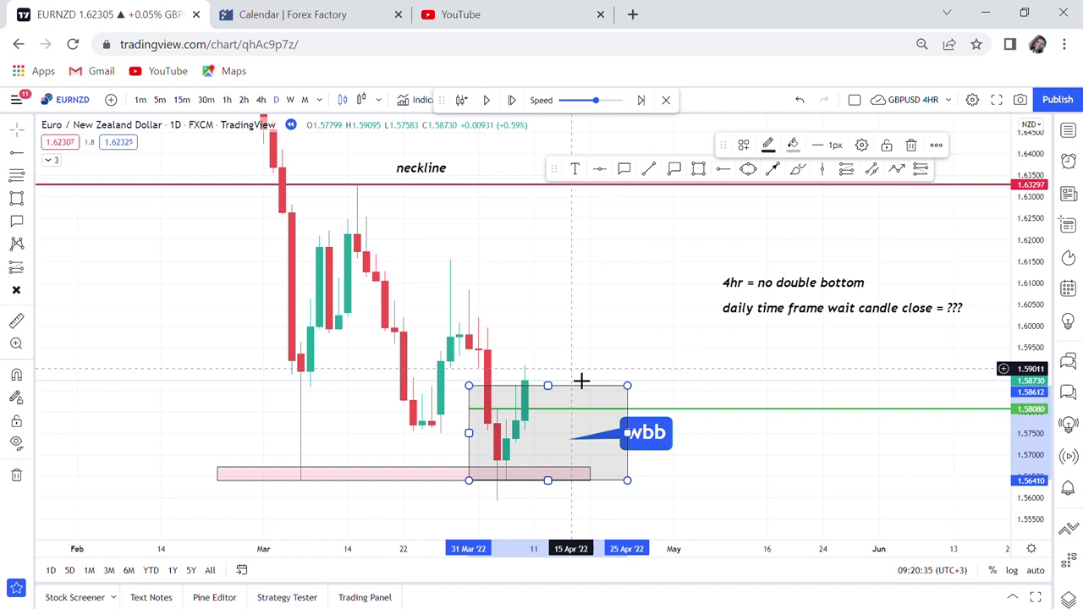
Step: Place a long position from 11 Apr with entry at about 1.5867 and its stop at about 1.5588, below the latest low
{"action": "left_click_drag", "start_coordinate": [539, 375], "coordinate": [482, 392]}
{"action": "scroll", "coordinate": [482, 392], "scroll_direction": "up", "scroll_amount": 2}
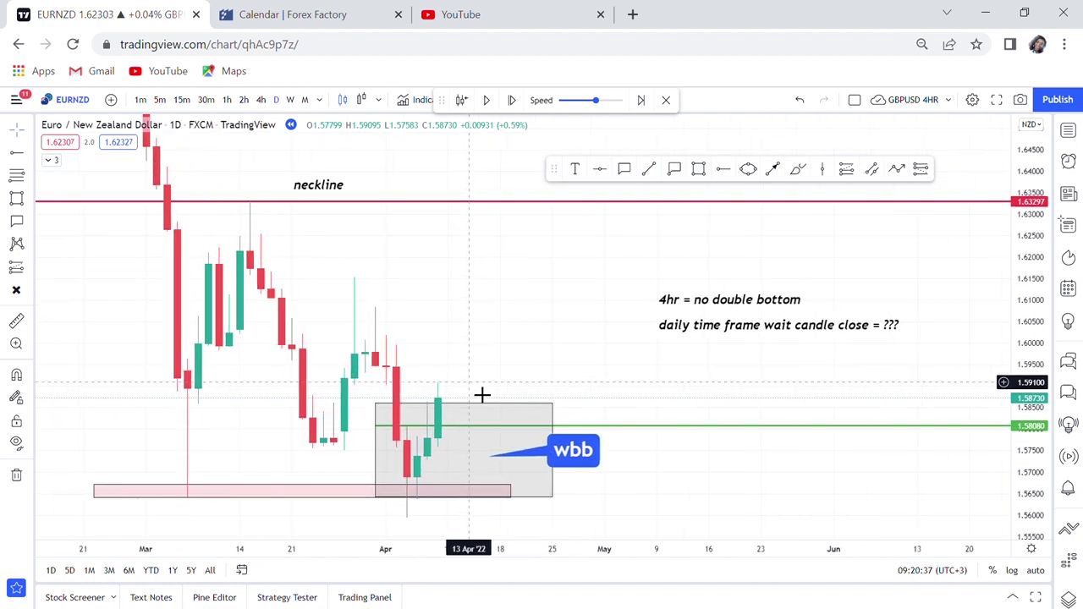
{"action": "left_click", "coordinate": [29, 269]}
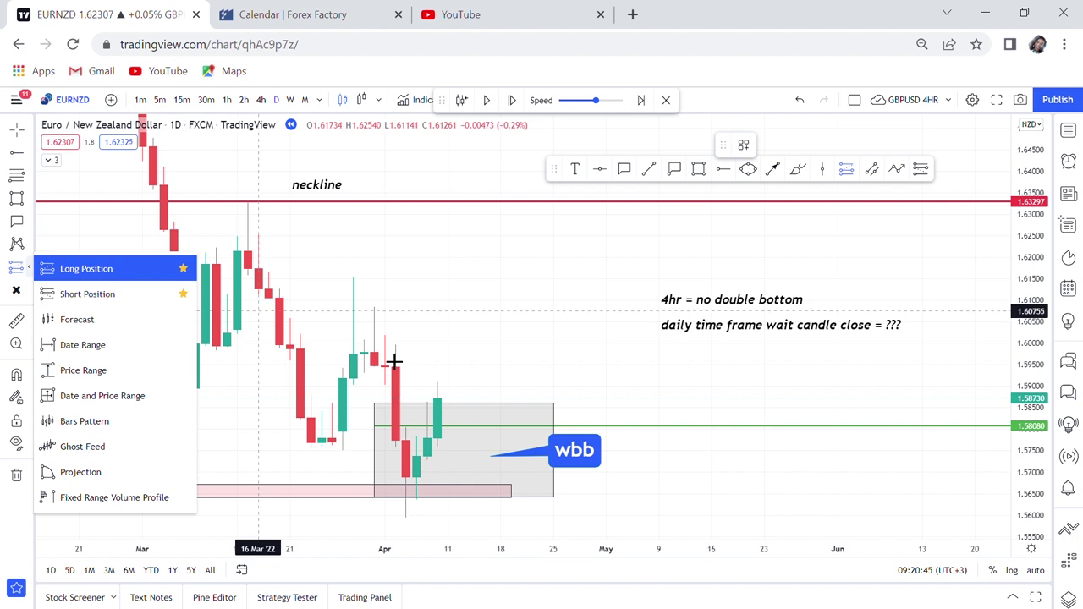
{"action": "left_click", "coordinate": [450, 401]}
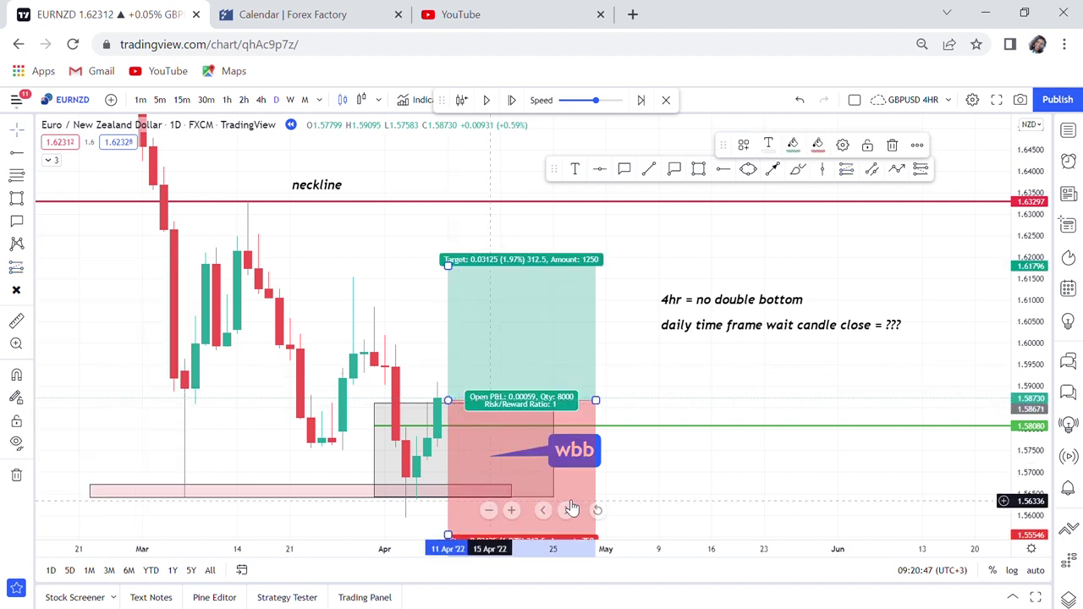
{"action": "left_click_drag", "start_coordinate": [668, 481], "coordinate": [702, 389]}
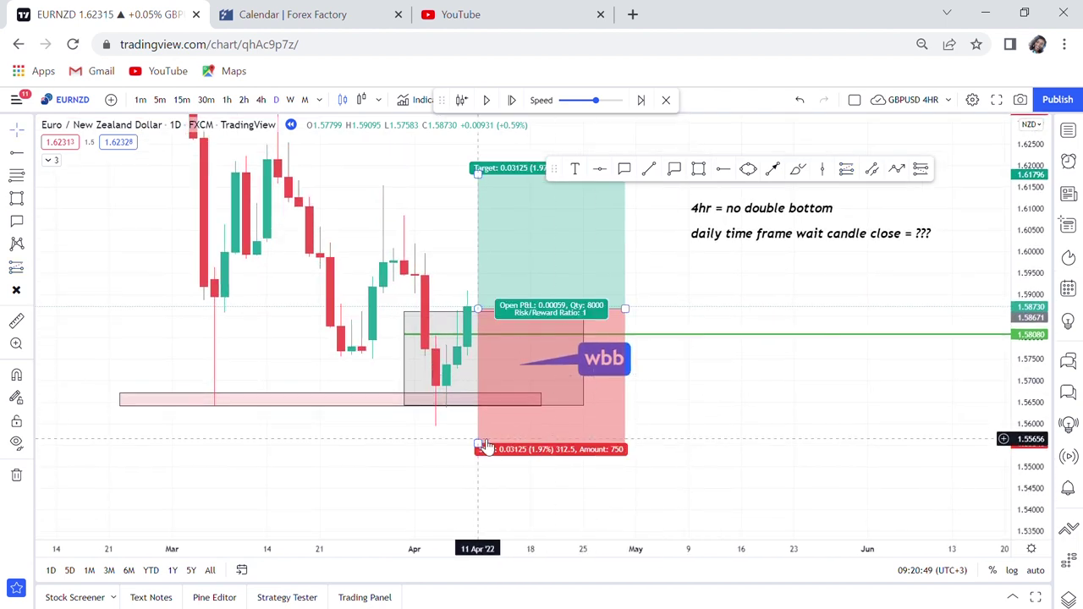
{"action": "left_click_drag", "start_coordinate": [478, 446], "coordinate": [475, 435]}
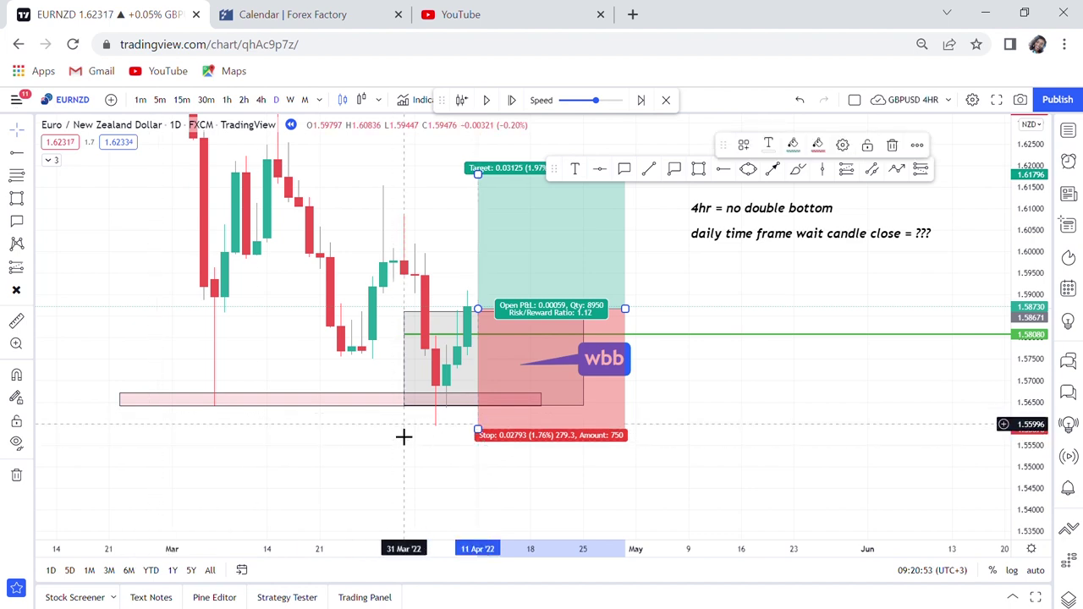
Step: Measure the price distance from the latest close down to the lowest wick inside the long position's stop area
{"action": "left_click", "coordinate": [426, 309]}
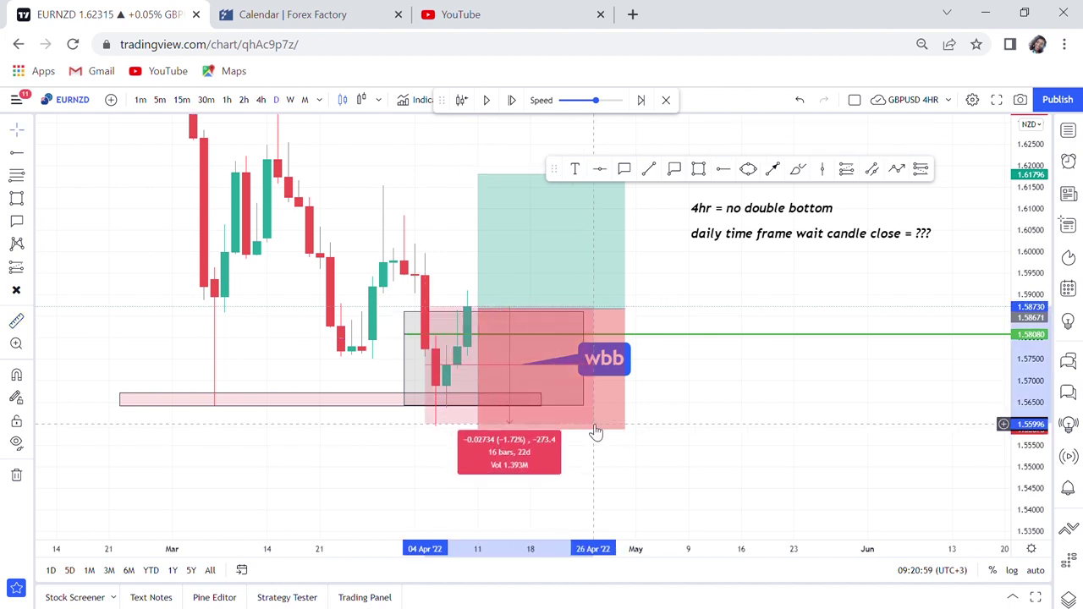
{"action": "key", "text": "Escape"}
{"action": "left_click_drag", "start_coordinate": [790, 441], "coordinate": [848, 490]}
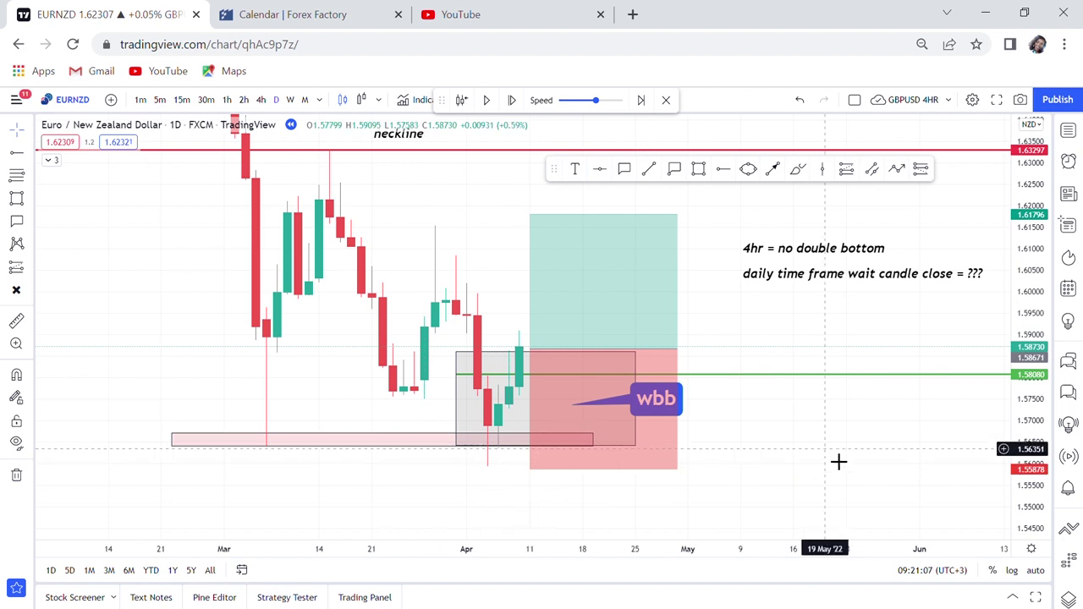
Step: Move the long position to 8 Apr with entry at about 1.6005 and target at about 1.6317, and set its stop to 1.55878
{"action": "left_click_drag", "start_coordinate": [839, 465], "coordinate": [852, 542]}
{"action": "left_click_drag", "start_coordinate": [544, 298], "coordinate": [544, 239]}
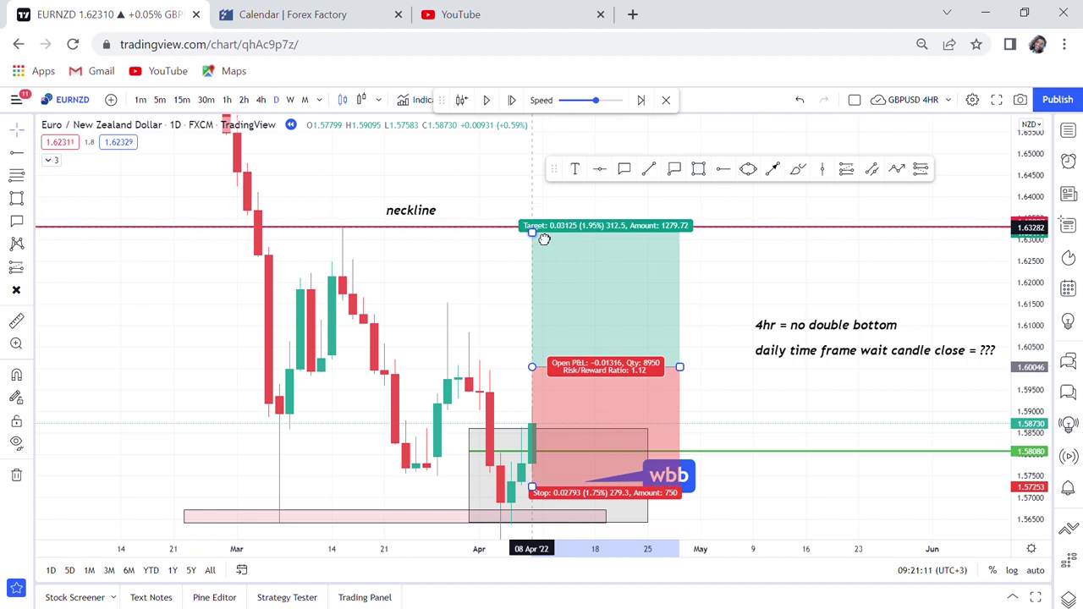
{"action": "left_click_drag", "start_coordinate": [713, 387], "coordinate": [699, 261]}
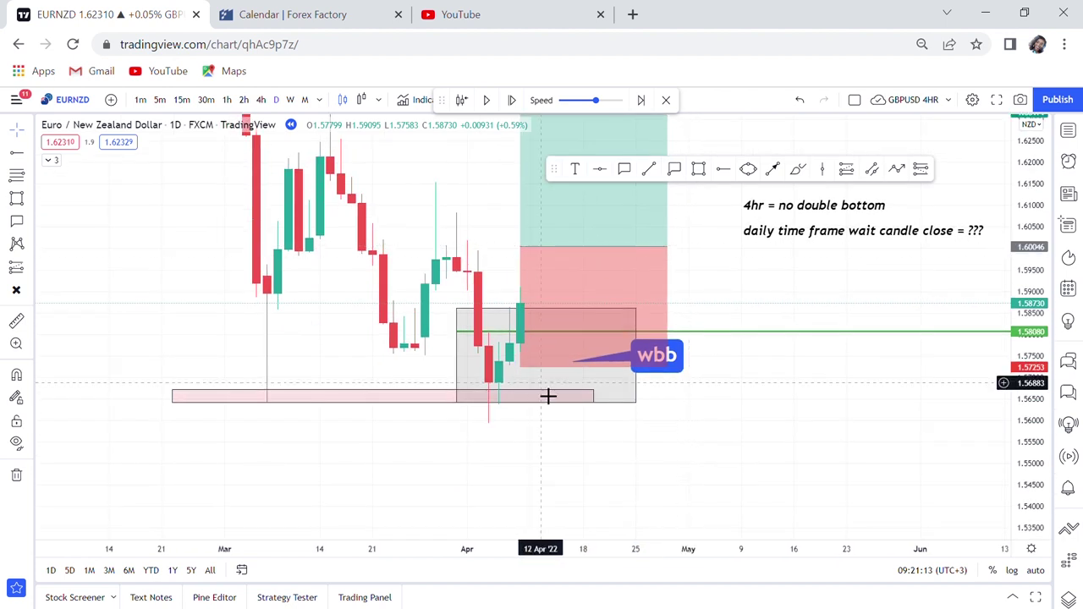
{"action": "left_click_drag", "start_coordinate": [521, 367], "coordinate": [521, 433]}
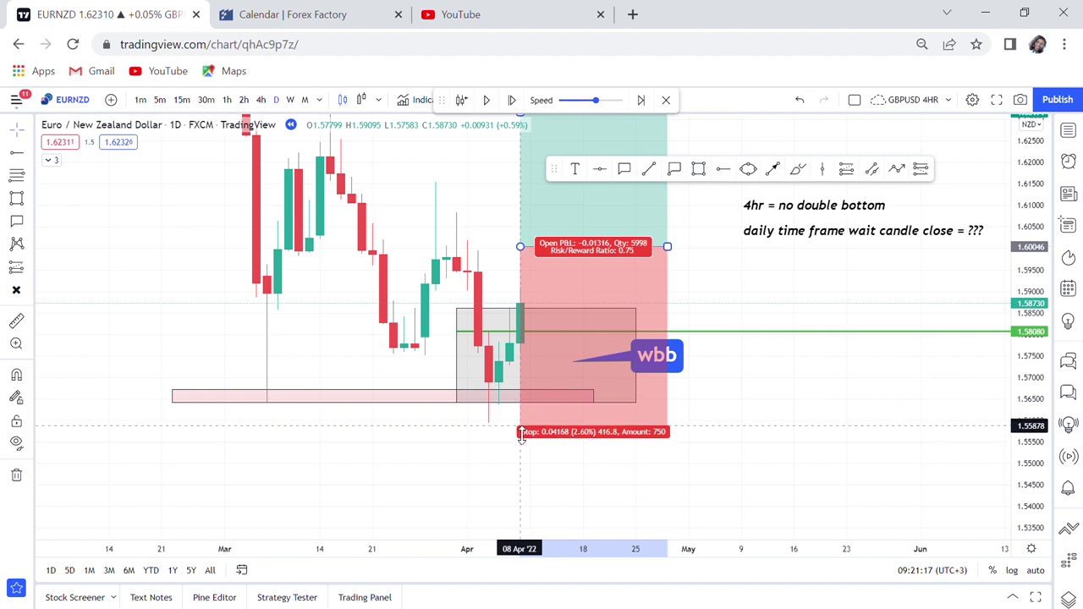
{"action": "left_click", "coordinate": [815, 404]}
{"action": "left_click_drag", "start_coordinate": [811, 418], "coordinate": [804, 516]}
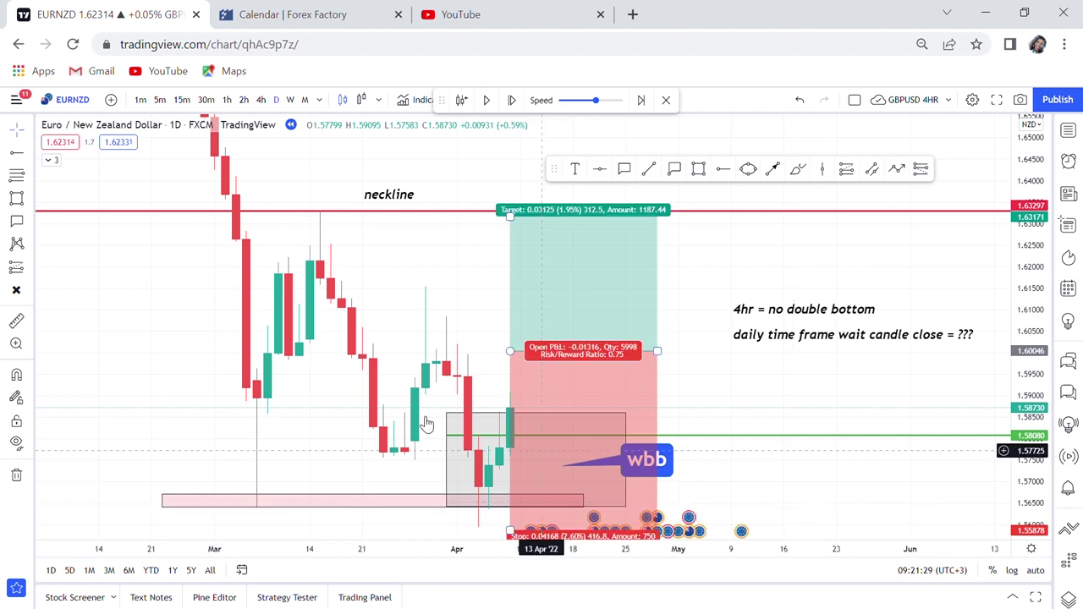
Step: Measure the price distance from the latest daily close up toward the neckline
{"action": "left_click", "coordinate": [487, 418]}
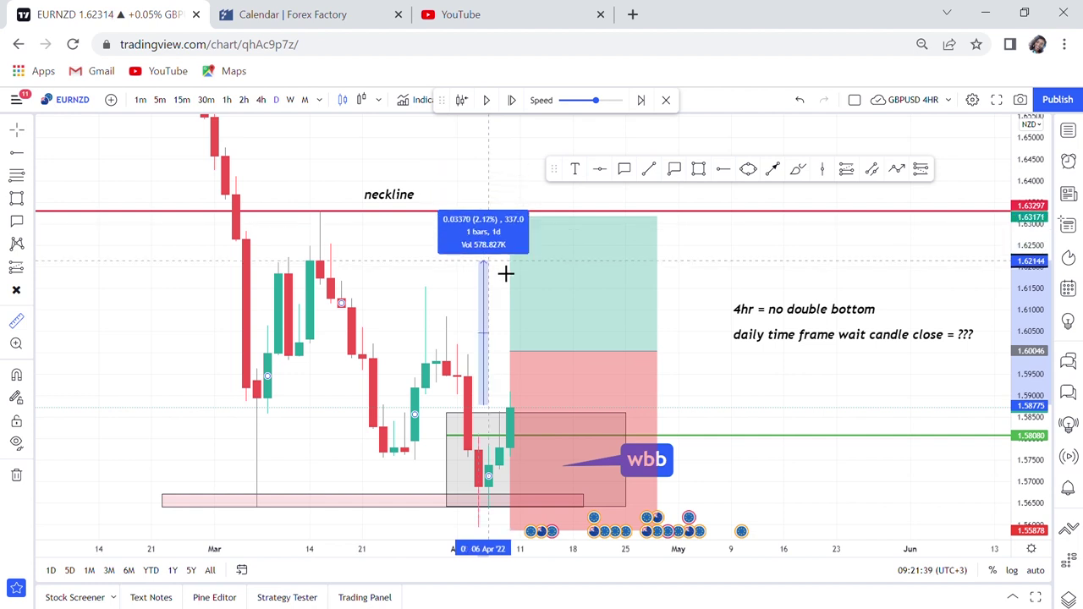
{"action": "left_click", "coordinate": [728, 359]}
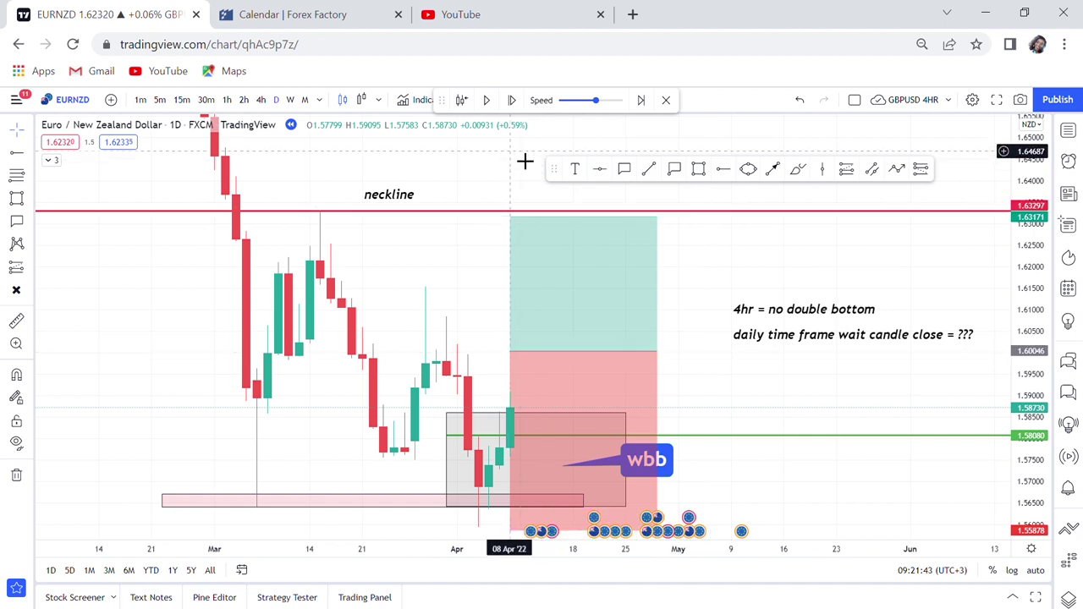
Step: Play the daily replay forward to the 15 Apr candle and pause it there
{"action": "left_click_drag", "start_coordinate": [1029, 212], "coordinate": [1030, 241]}
{"action": "left_click_drag", "start_coordinate": [851, 382], "coordinate": [785, 363]}
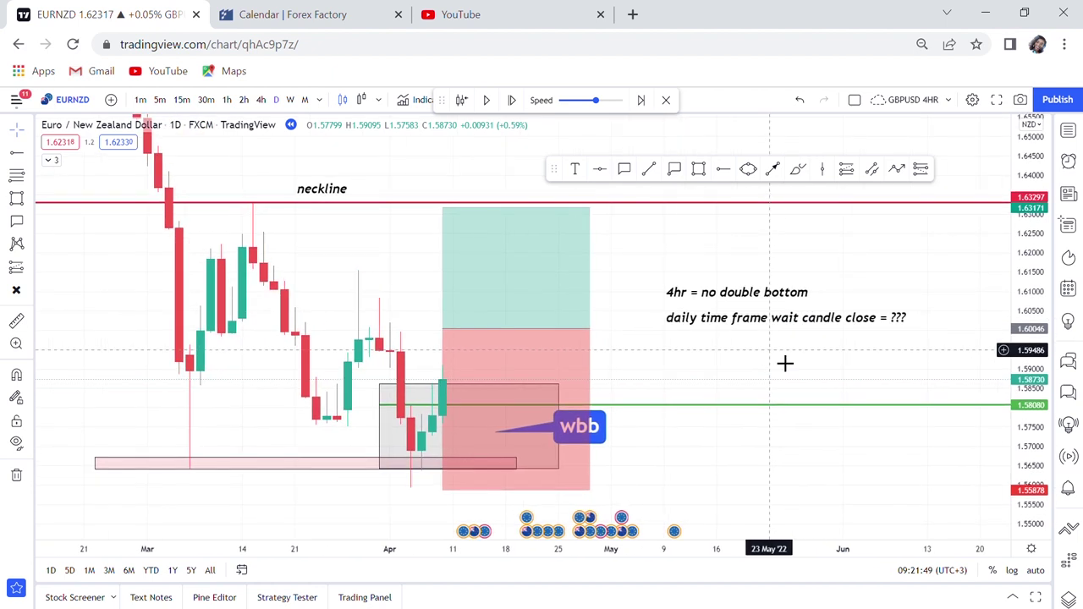
{"action": "left_click", "coordinate": [488, 101]}
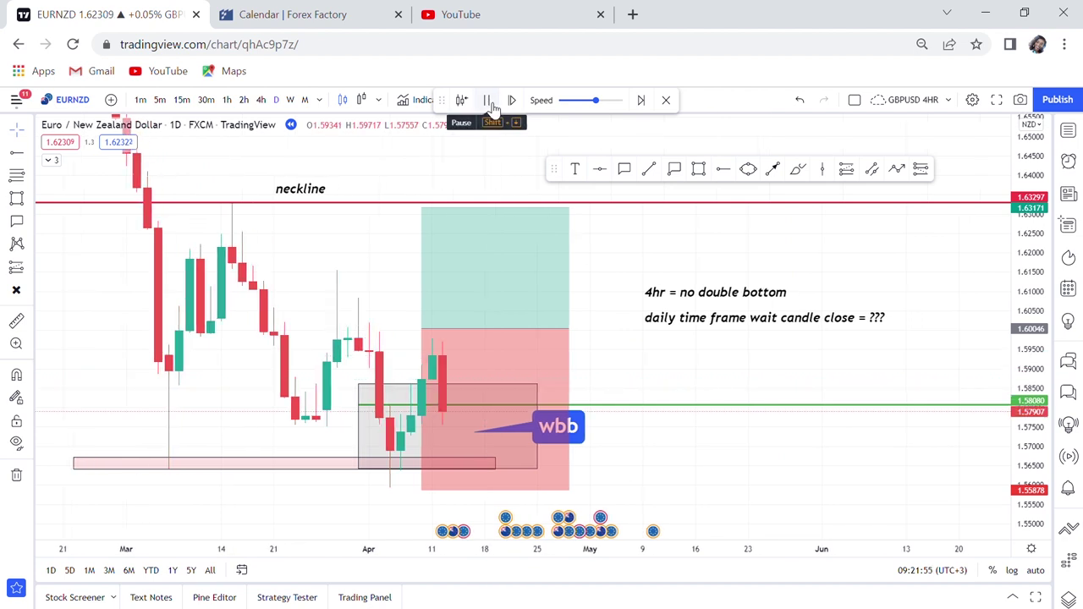
{"action": "left_click", "coordinate": [491, 101]}
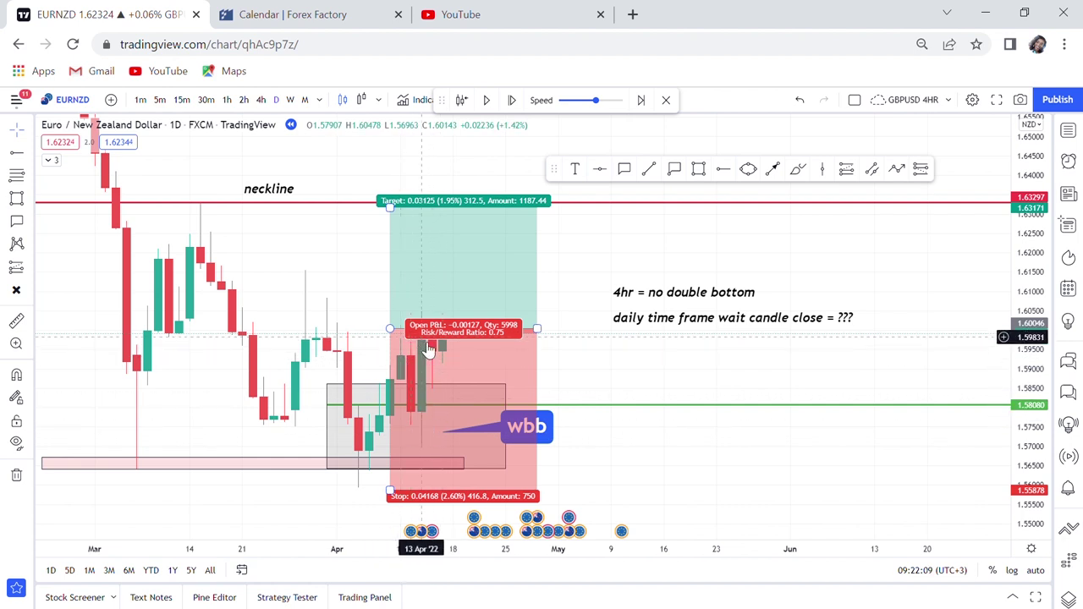
Step: Measure the price drop from the breakout level at the grey rectangle's upper edge down to the 13 Apr candle's low
{"action": "key", "text": "Escape"}
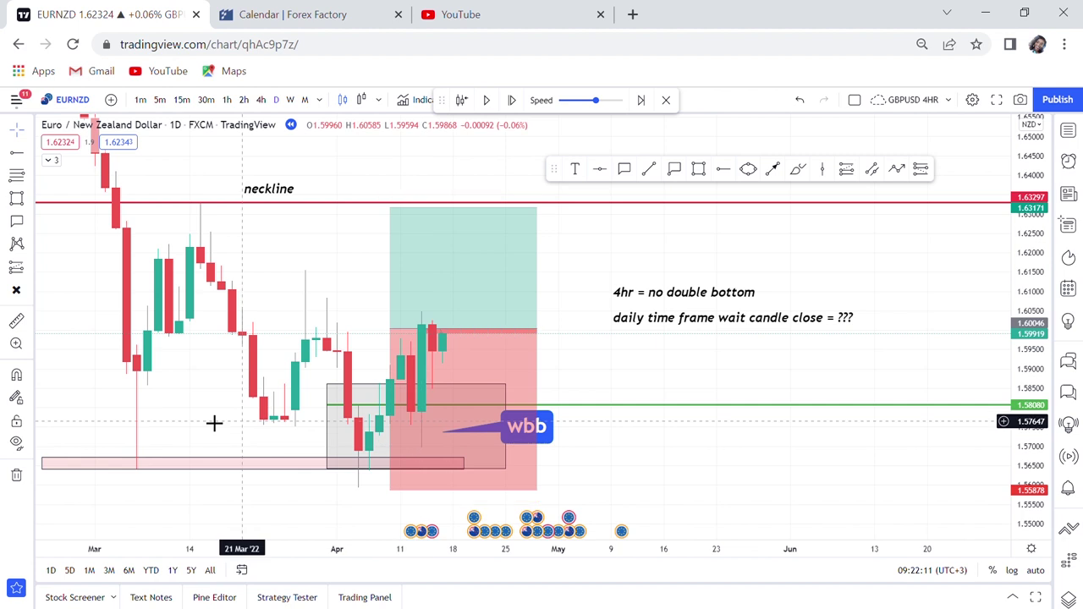
{"action": "left_click", "coordinate": [18, 325]}
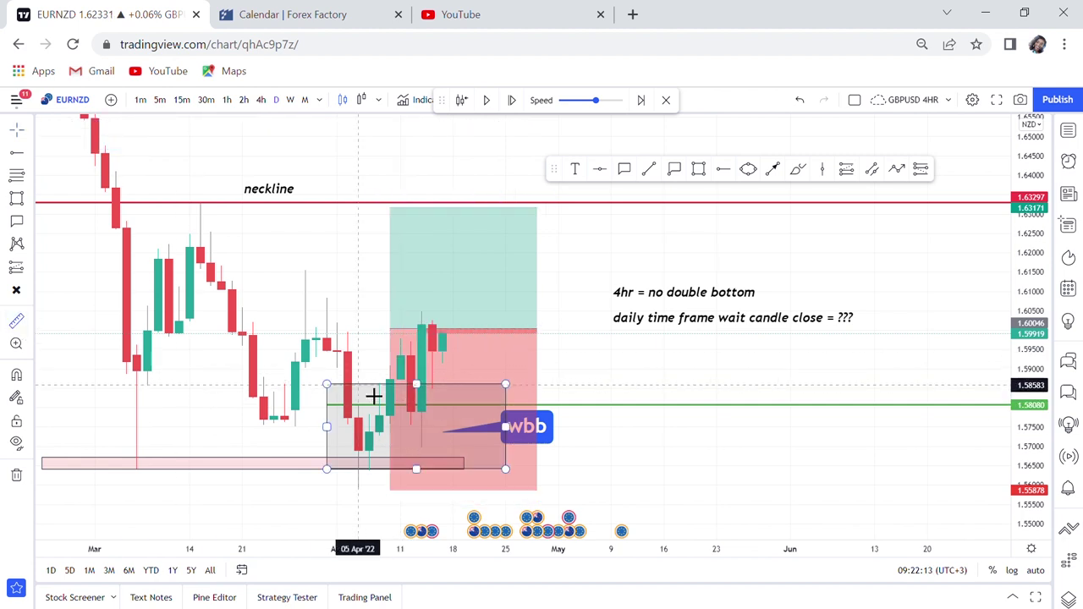
{"action": "left_click", "coordinate": [379, 396]}
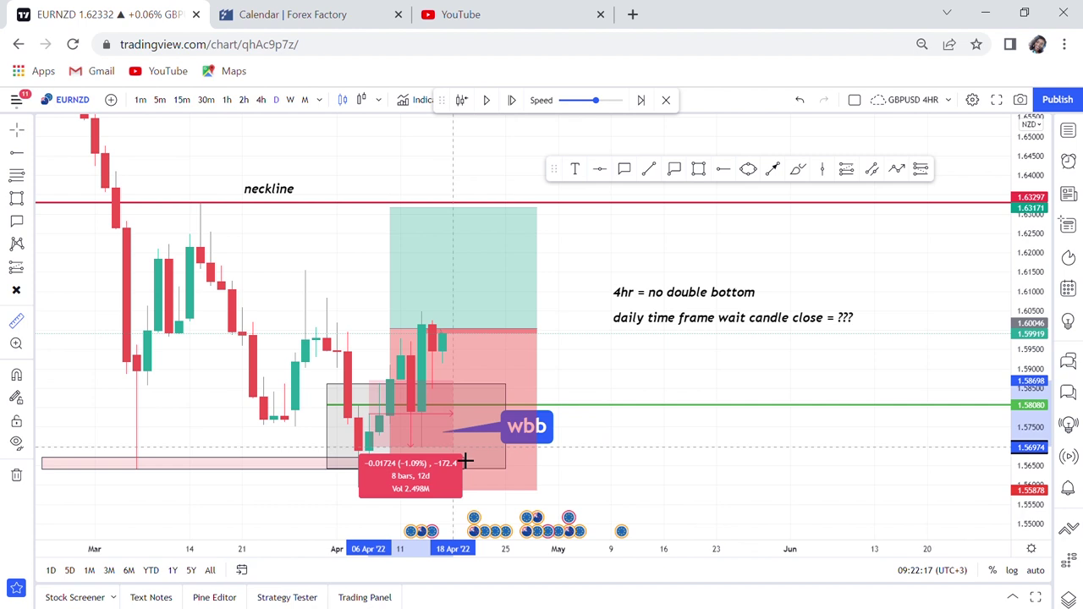
{"action": "left_click", "coordinate": [635, 428]}
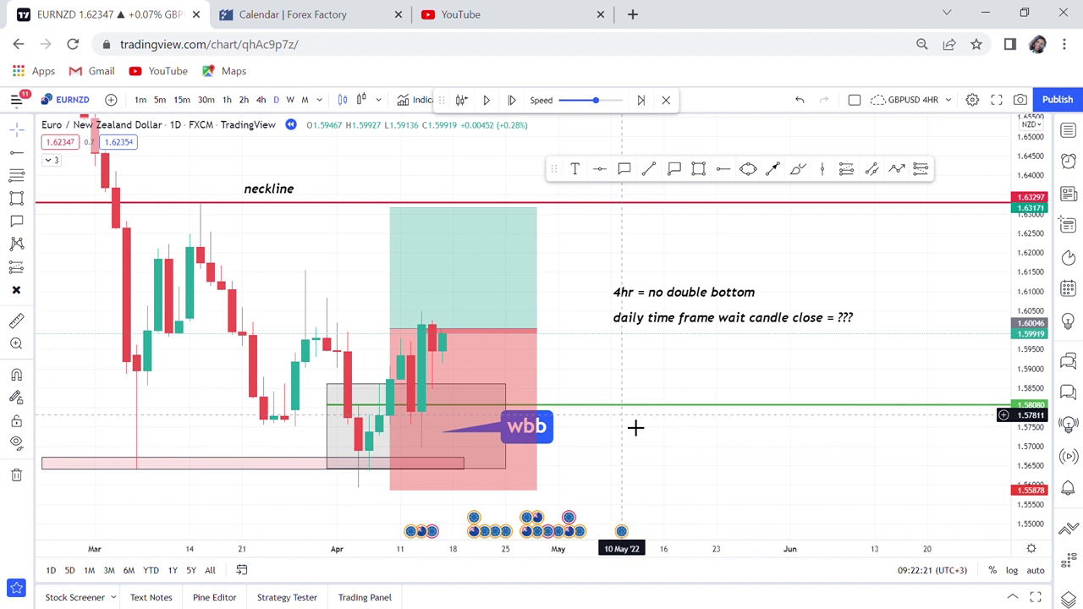
Step: Resume the daily replay and pause it at the 26 Apr candle, after price has reached the long position's target
{"action": "left_click", "coordinate": [487, 102]}
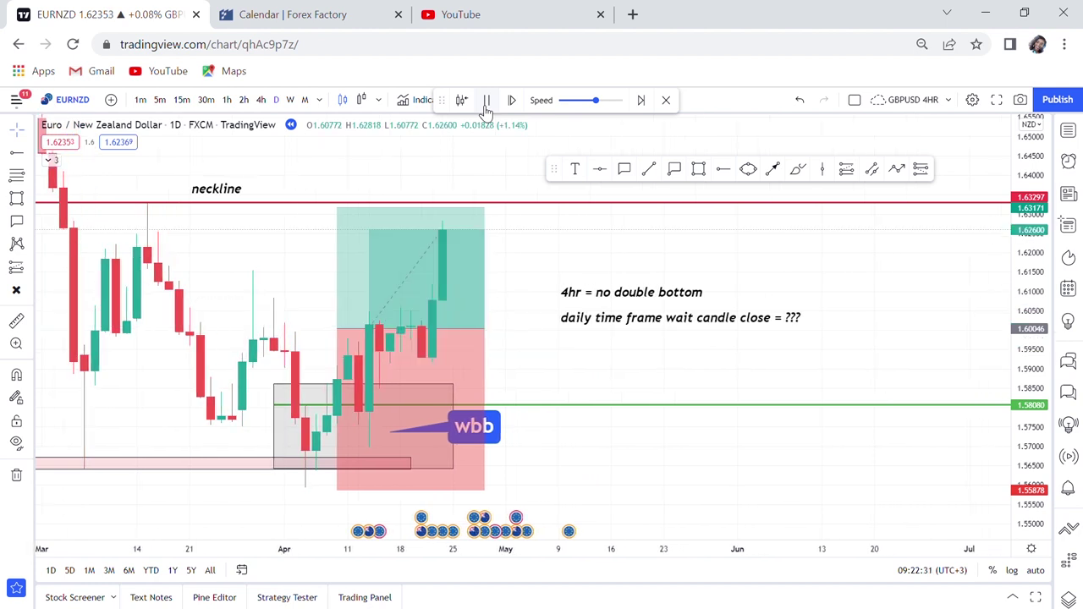
{"action": "left_click", "coordinate": [486, 103]}
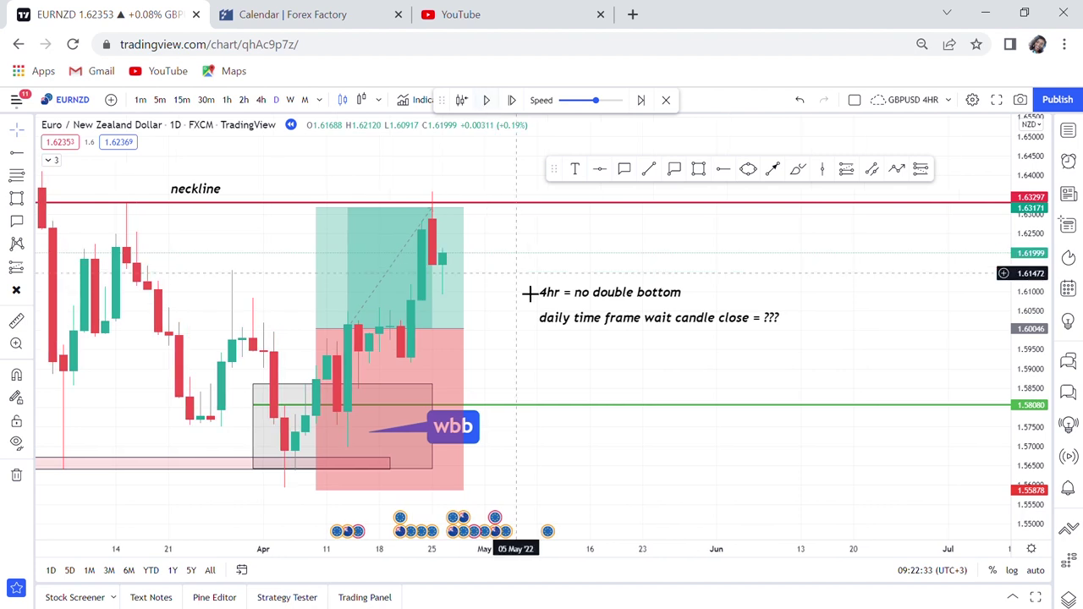
Step: Measure the price move from the breakout level at about 1.5875 up to the long position's target near the neckline
{"action": "left_click_drag", "start_coordinate": [519, 314], "coordinate": [666, 334]}
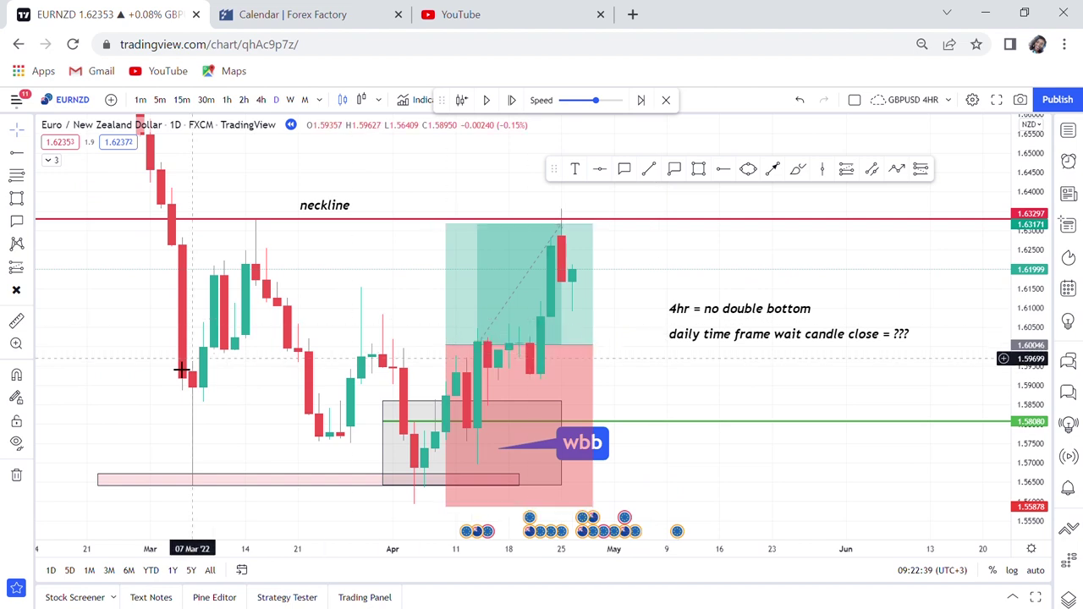
{"action": "left_click", "coordinate": [436, 413]}
{"action": "key", "text": "Escape"}
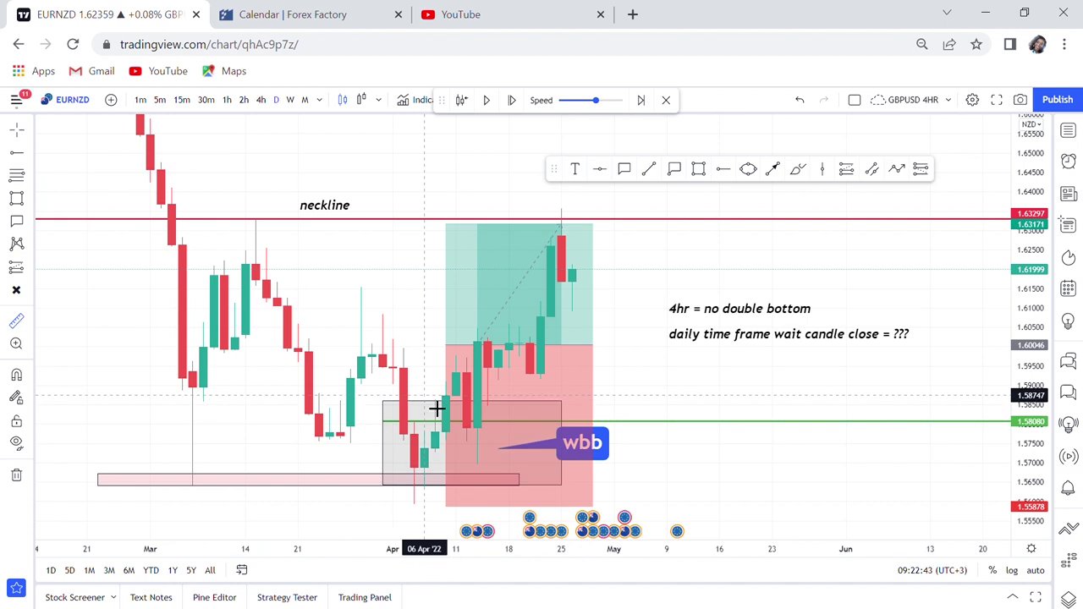
{"action": "left_click", "coordinate": [436, 409], "text": "shift"}
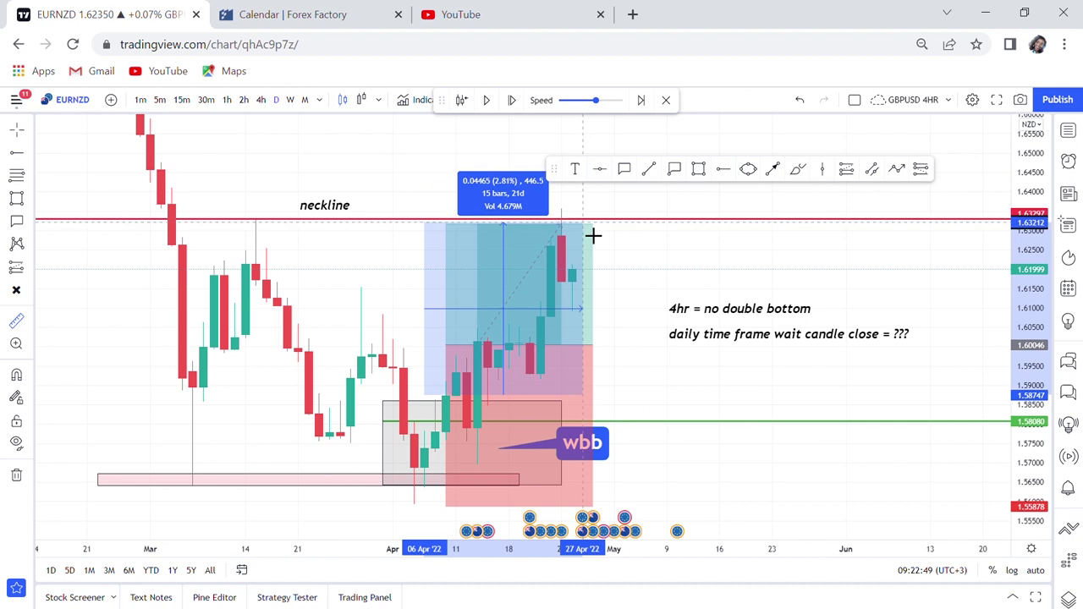
{"action": "left_click", "coordinate": [626, 245]}
{"action": "left_click", "coordinate": [711, 265]}
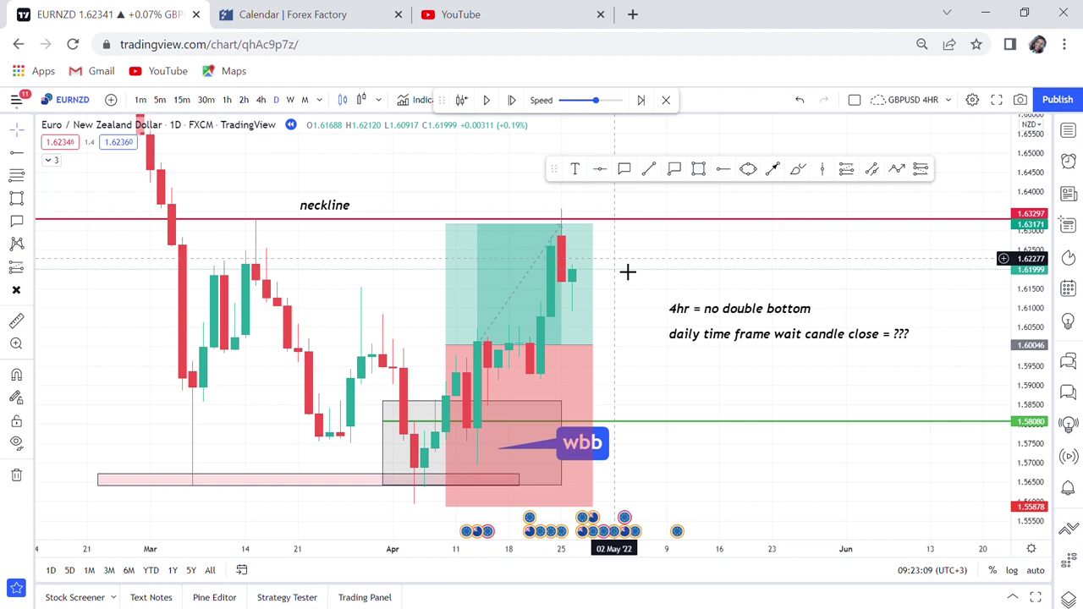
{"action": "left_click", "coordinate": [461, 369]}
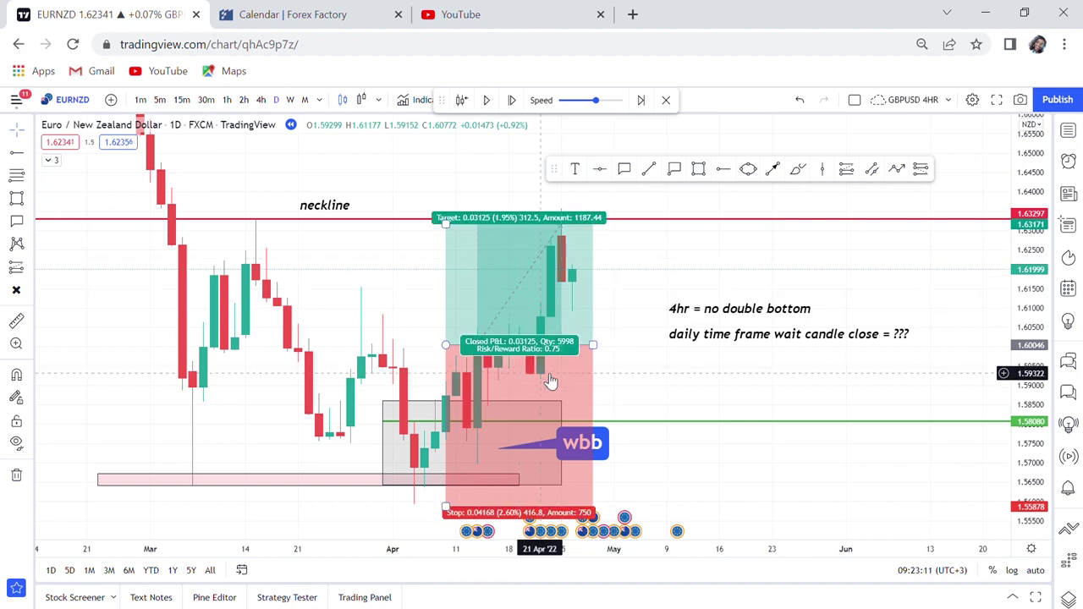